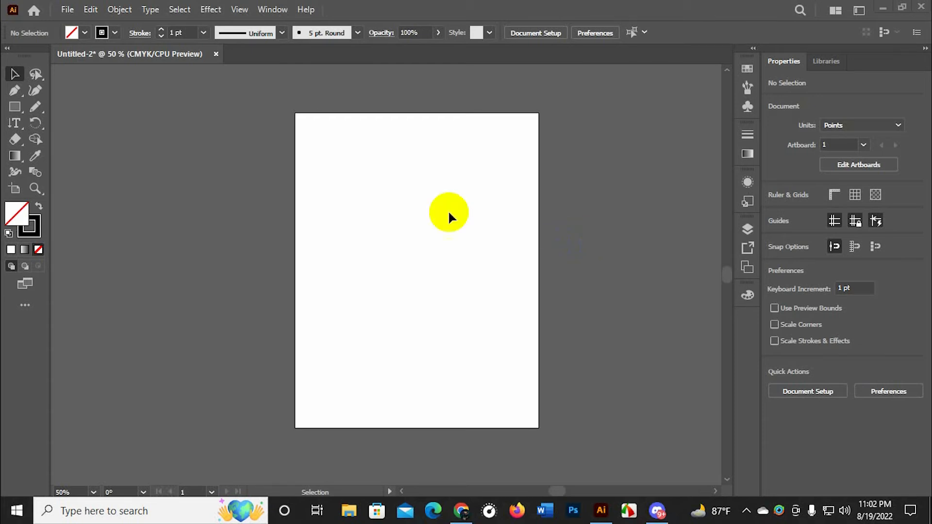
- Paint freehand black strokes across the upper part of the artboard with the Paintbrush tool
mouse_move(4, 116)
mouse_down()
mouse_move(33, 106)
mouse_move(83, 120)
mouse_move(99, 107)
mouse_up()
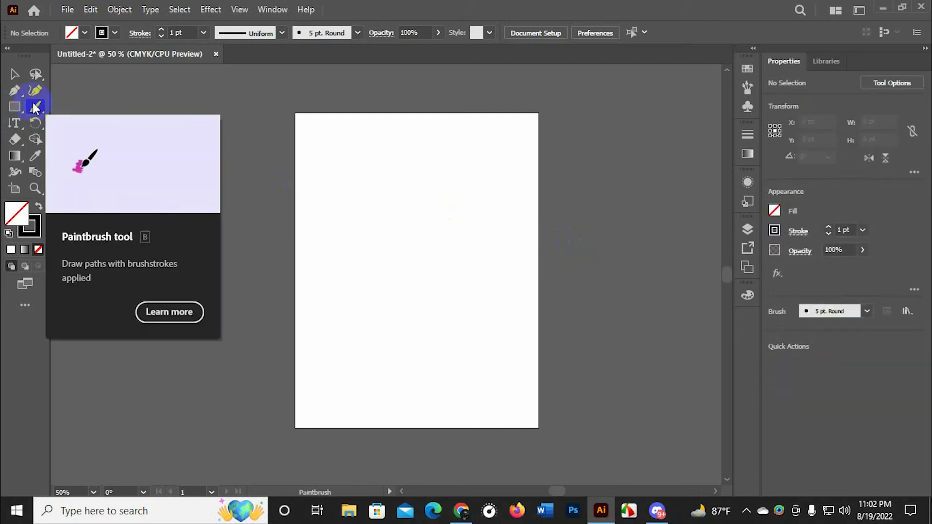
drag(35, 108, 53, 111)
scroll(357, 183, up, 1)
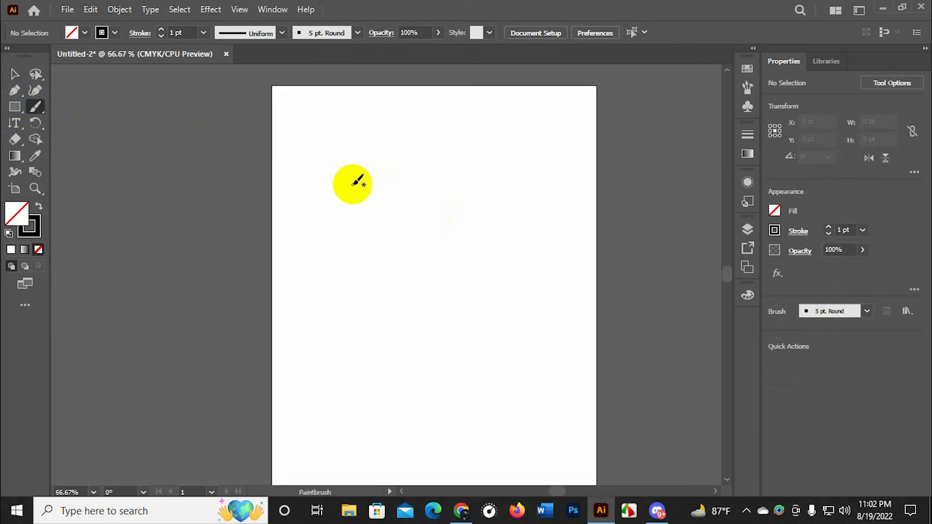
mouse_move(358, 175)
mouse_down()
mouse_move(421, 215)
mouse_move(386, 170)
mouse_move(432, 203)
mouse_move(502, 205)
mouse_move(452, 211)
mouse_move(474, 232)
mouse_move(447, 198)
mouse_up()
scroll(447, 198, down, 3)
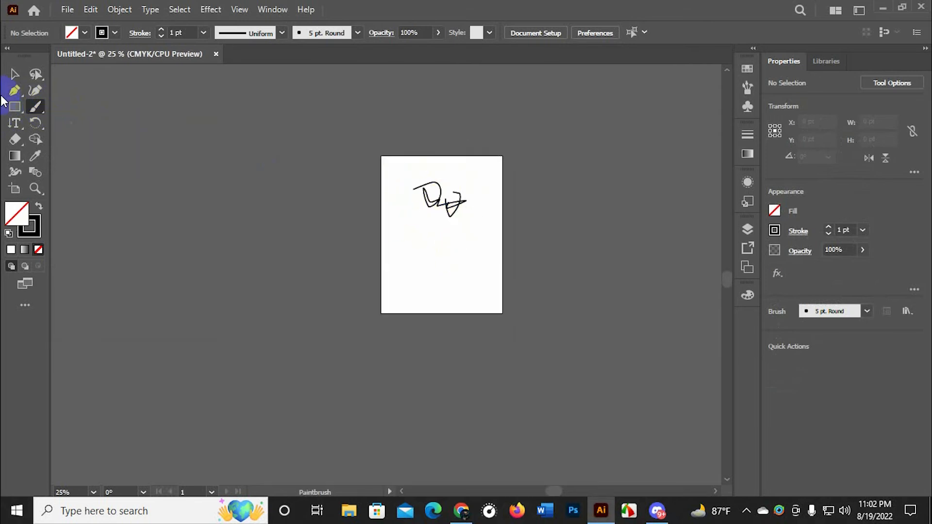
scroll(371, 162, up, 1)
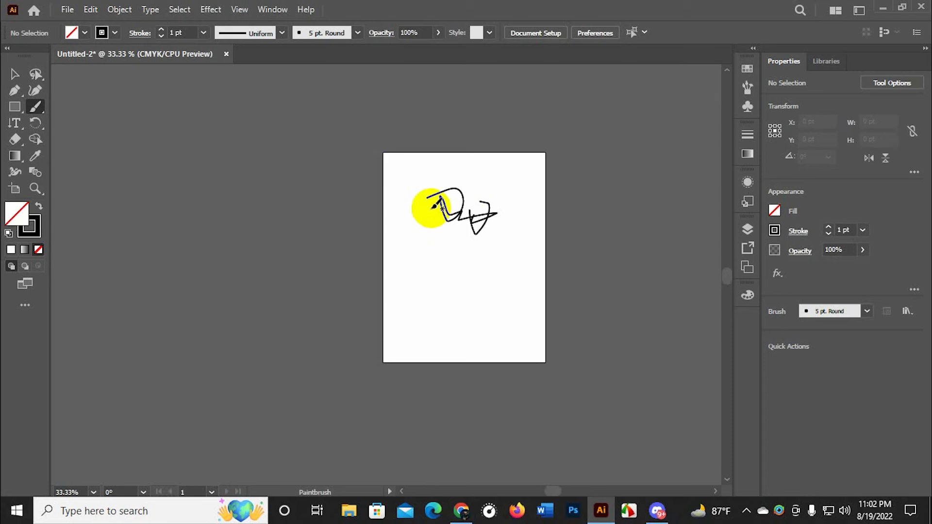
scroll(430, 202, up, 2)
mouse_move(445, 148)
mouse_down()
mouse_move(440, 180)
mouse_move(432, 151)
mouse_move(484, 166)
mouse_move(456, 92)
mouse_move(416, 132)
mouse_up()
mouse_move(565, 125)
mouse_down()
mouse_move(620, 139)
mouse_move(614, 188)
mouse_up()
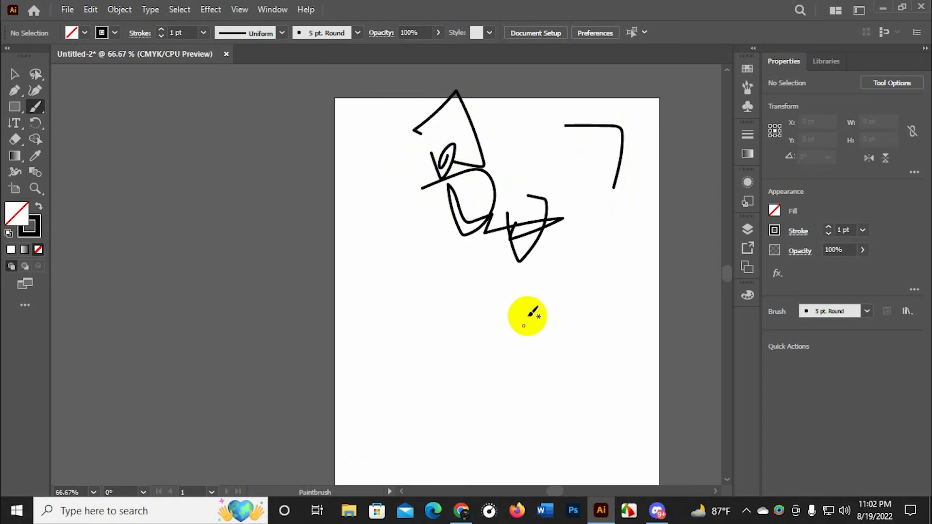
- Hand-letter large black brush lettering across the middle of the artboard with the Paintbrush tool
drag(381, 268, 391, 340)
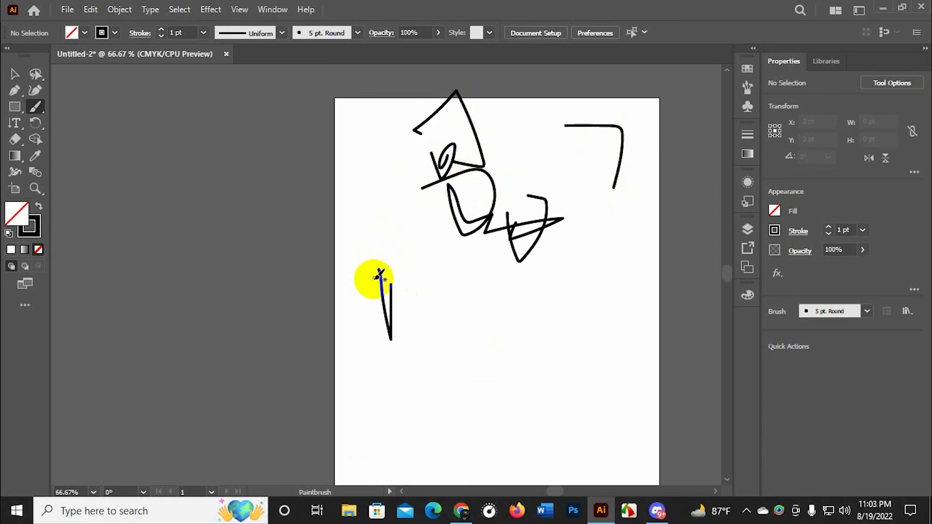
mouse_move(378, 277)
mouse_down()
mouse_move(425, 316)
mouse_move(416, 247)
mouse_up()
drag(430, 279, 428, 315)
mouse_move(434, 275)
mouse_down()
mouse_move(439, 318)
mouse_move(457, 267)
mouse_move(474, 275)
mouse_move(499, 383)
mouse_move(483, 285)
mouse_move(595, 246)
mouse_move(566, 281)
mouse_move(610, 293)
mouse_move(631, 254)
mouse_move(657, 244)
mouse_up()
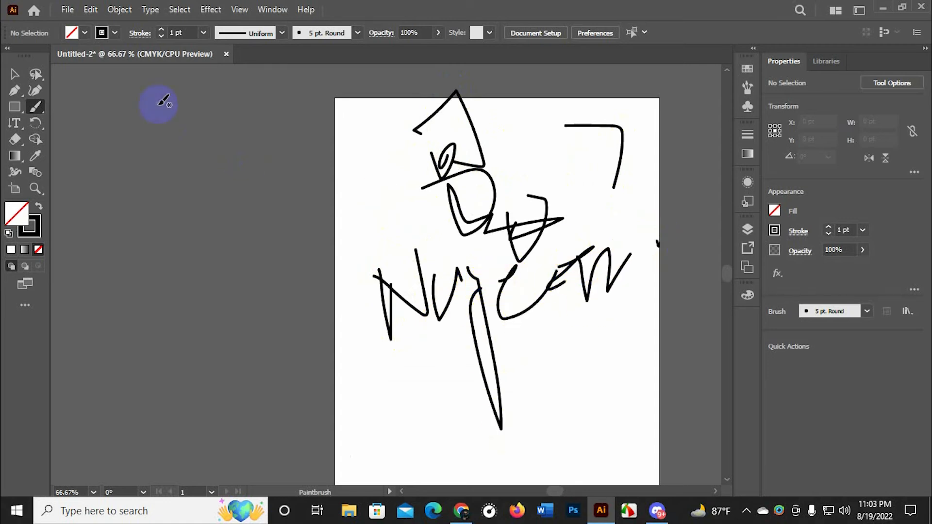
- Paint teal brush strokes over the black scribbles, some at 1 pt and some at a 6 pt stroke weight
click(108, 34)
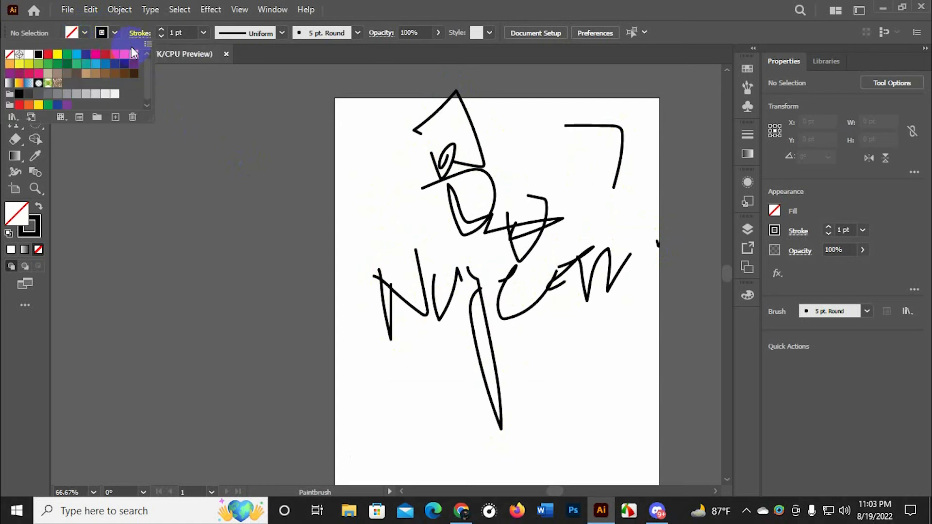
click(85, 63)
click(396, 183)
mouse_move(382, 186)
mouse_down()
mouse_move(387, 250)
mouse_move(375, 202)
mouse_move(380, 167)
mouse_move(385, 208)
mouse_move(449, 209)
mouse_move(433, 156)
mouse_move(385, 175)
mouse_move(358, 221)
mouse_move(387, 217)
mouse_move(387, 253)
mouse_up()
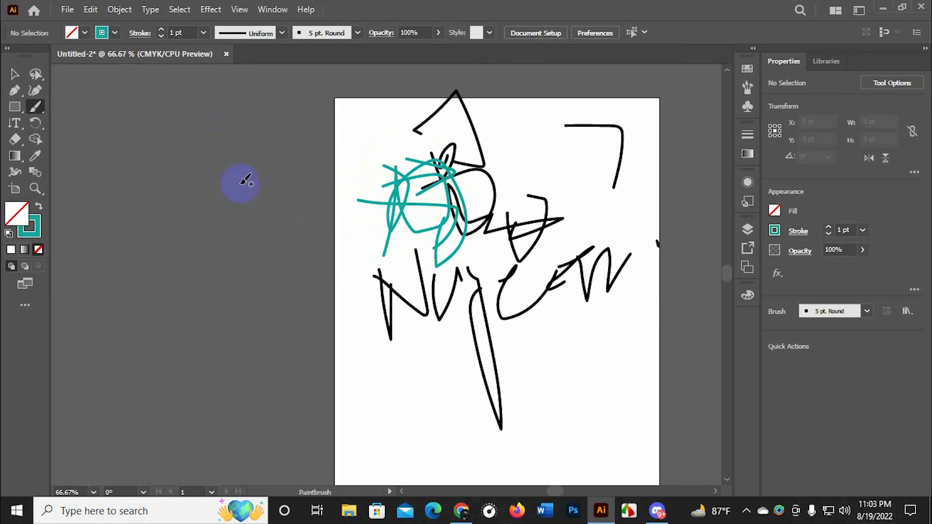
click(160, 30)
mouse_move(385, 172)
mouse_down()
mouse_move(466, 170)
mouse_move(459, 241)
mouse_move(516, 277)
mouse_up()
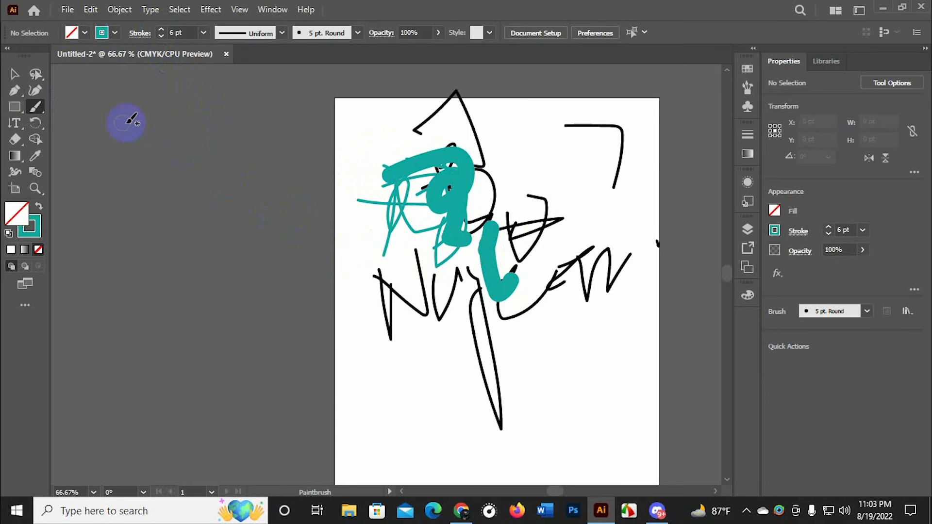
- Select and delete the black and teal brush strokes covering the artboard
click(14, 74)
click(396, 177)
click(403, 305)
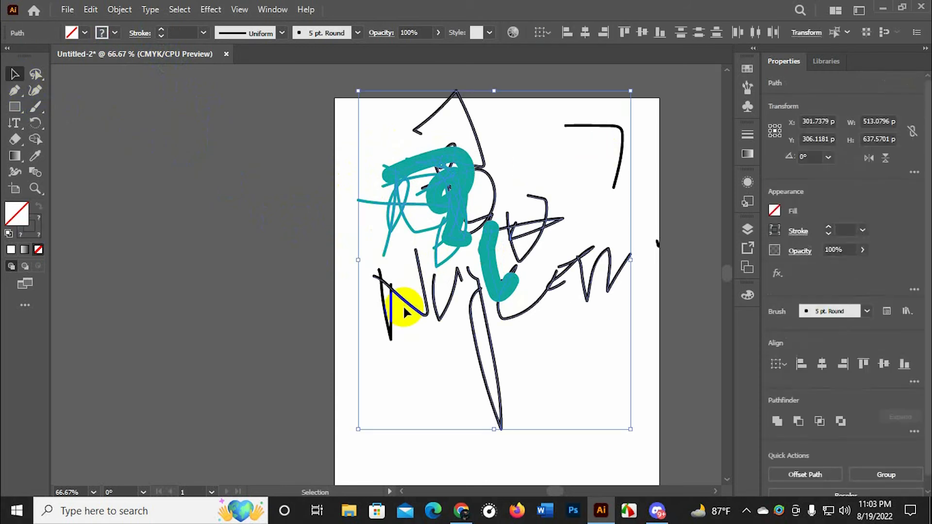
key(Delete)
mouse_move(520, 120)
mouse_down()
mouse_move(448, 305)
mouse_move(251, 428)
mouse_up()
key(Delete)
mouse_move(454, 187)
mouse_down()
mouse_move(618, 189)
mouse_move(630, 174)
mouse_up()
key(Delete)
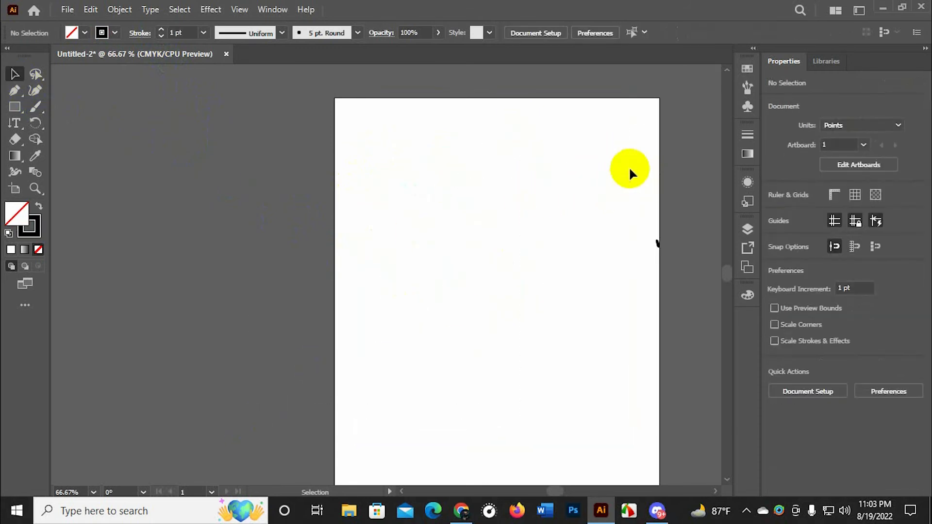
- Draw black freehand loops, a star shape and wavy lines on and beside the artboard with the Blob Brush tool
drag(37, 108, 92, 127)
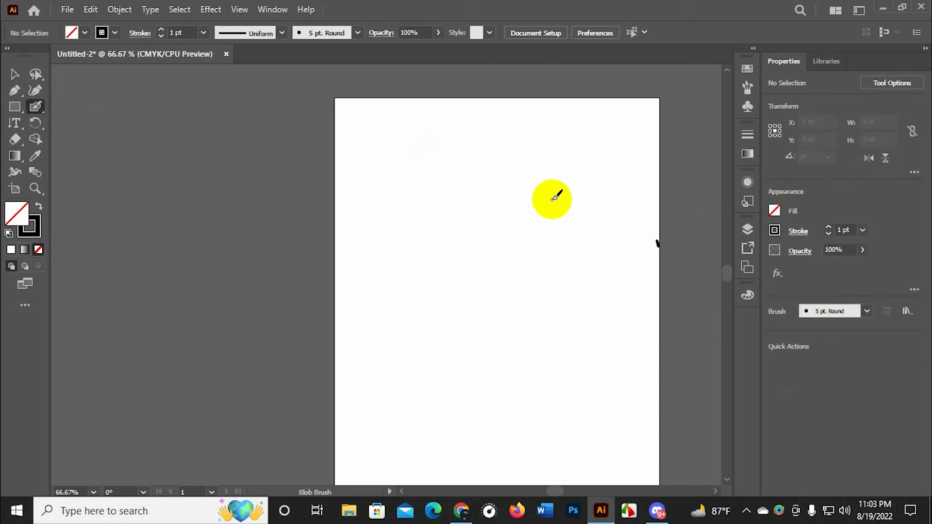
mouse_move(393, 194)
mouse_down()
mouse_move(626, 194)
mouse_move(631, 183)
mouse_move(686, 206)
mouse_move(684, 183)
mouse_move(676, 176)
mouse_move(629, 213)
mouse_move(517, 212)
mouse_move(528, 108)
mouse_move(487, 276)
mouse_move(437, 214)
mouse_move(449, 219)
mouse_move(536, 386)
mouse_up()
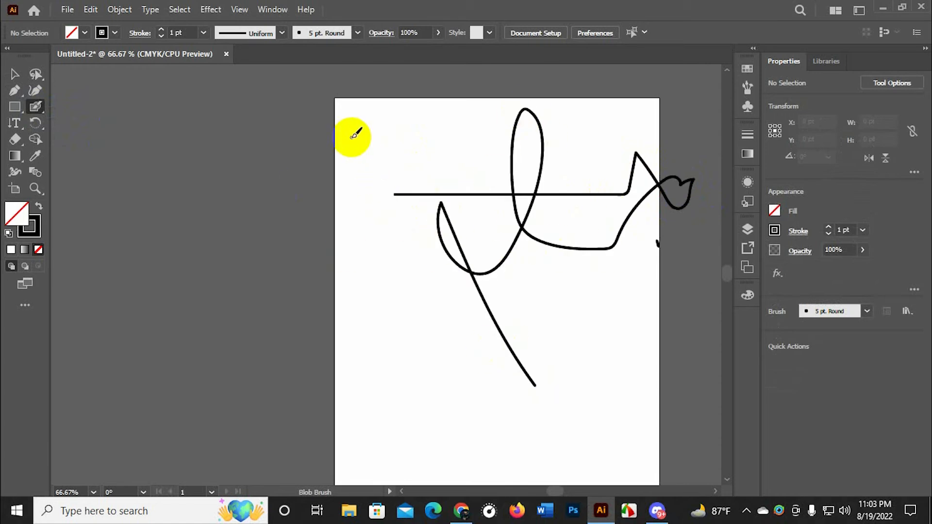
mouse_move(352, 138)
mouse_down()
mouse_move(451, 350)
mouse_move(479, 185)
mouse_move(379, 298)
mouse_move(505, 296)
mouse_move(359, 188)
mouse_up()
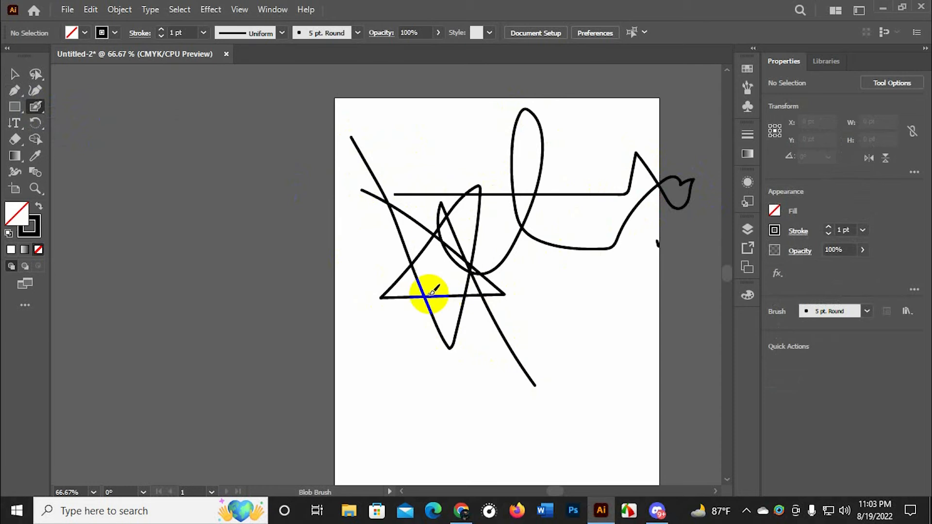
scroll(399, 260, up, 1)
mouse_move(294, 228)
mouse_down()
mouse_move(306, 245)
mouse_move(334, 359)
mouse_up()
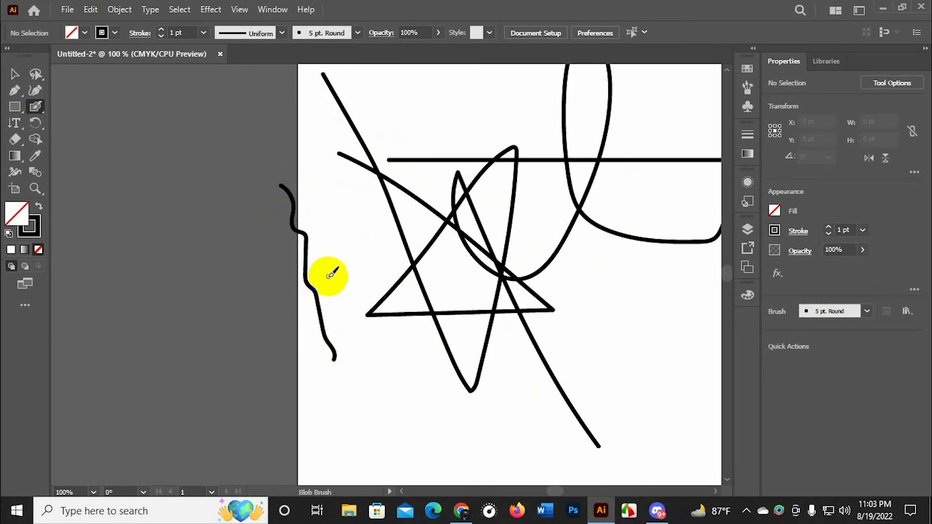
drag(327, 124, 418, 368)
drag(271, 209, 526, 256)
- Select and delete all the Blob Brush shapes
click(15, 74)
drag(343, 142, 637, 375)
key(Delete)
key(ctrl+minus)
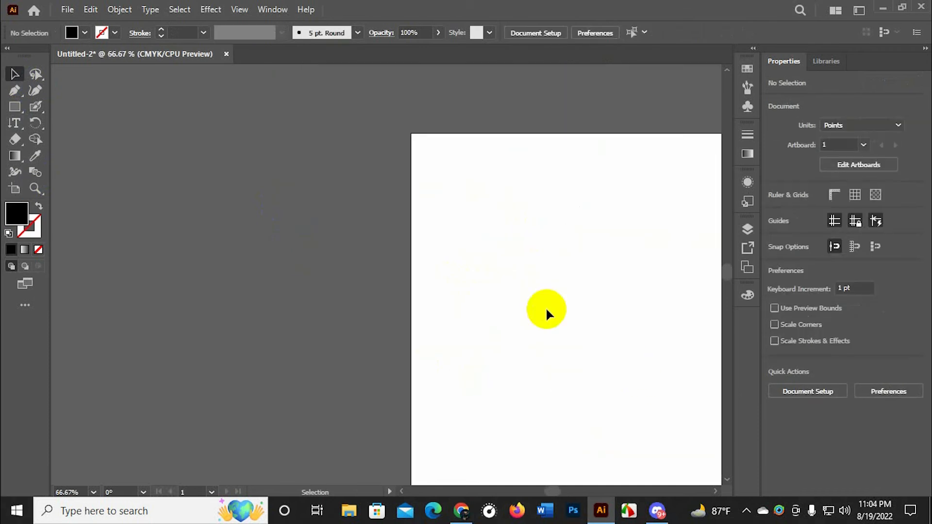
- Draw a freehand angular path about 270 pt wide and 91 pt high near the artboard's top with the Pencil tool
drag(545, 307, 408, 231)
key(ctrl+plus)
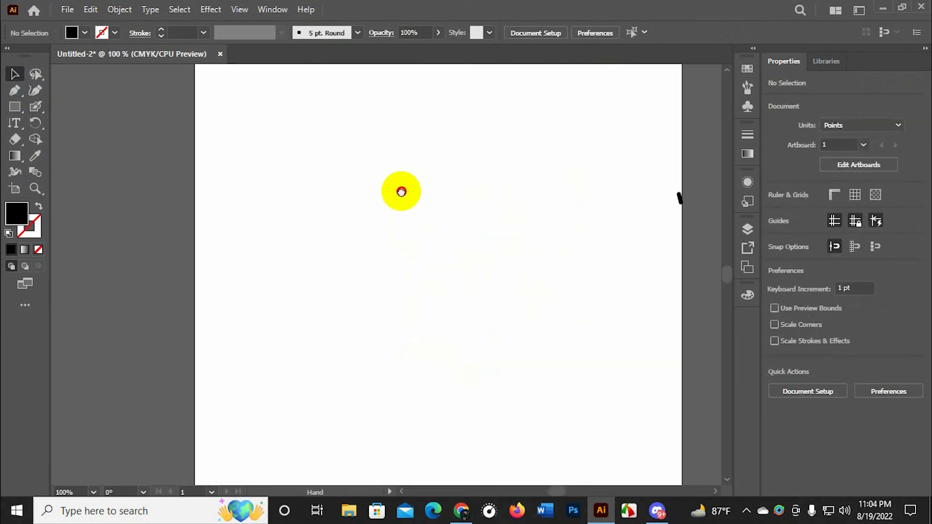
scroll(401, 291, up, 3)
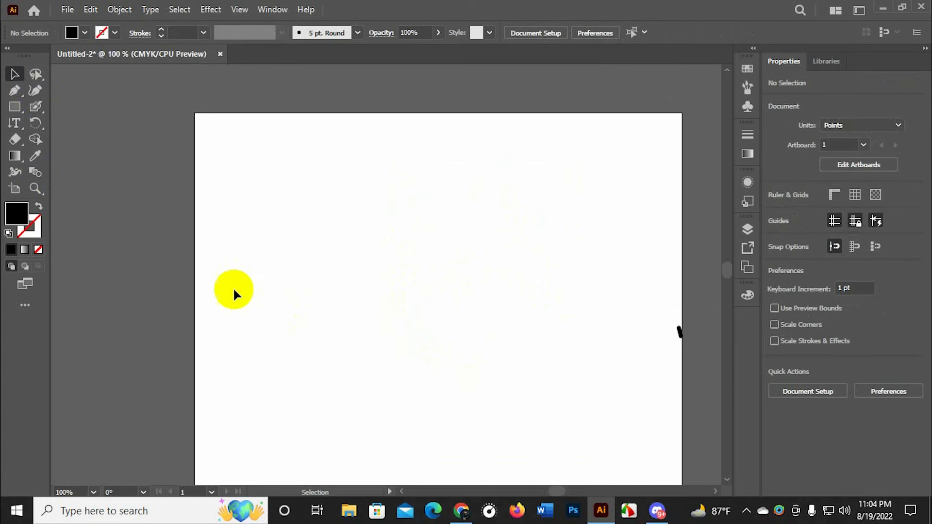
drag(38, 113, 82, 138)
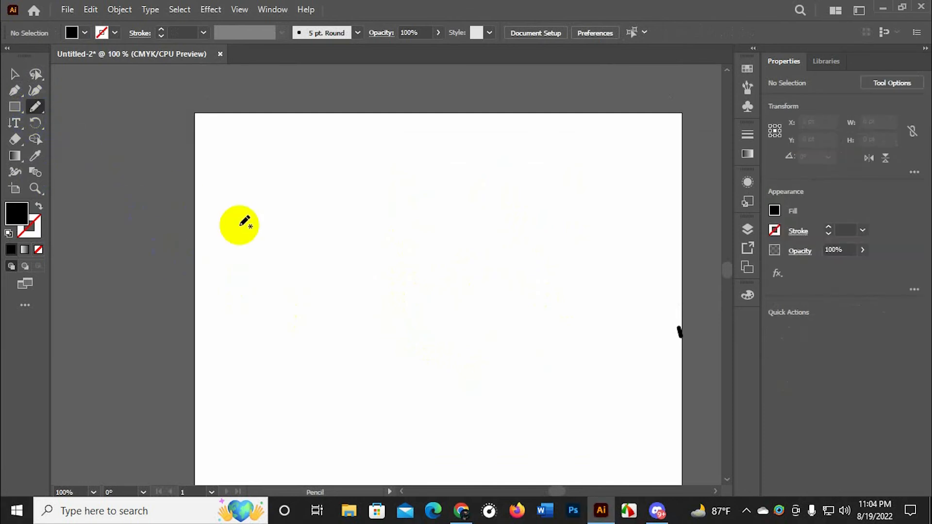
mouse_move(426, 198)
mouse_down()
mouse_move(425, 225)
mouse_move(433, 220)
mouse_move(419, 280)
mouse_move(460, 264)
mouse_move(450, 192)
mouse_move(364, 194)
mouse_move(550, 194)
mouse_move(579, 255)
mouse_up()
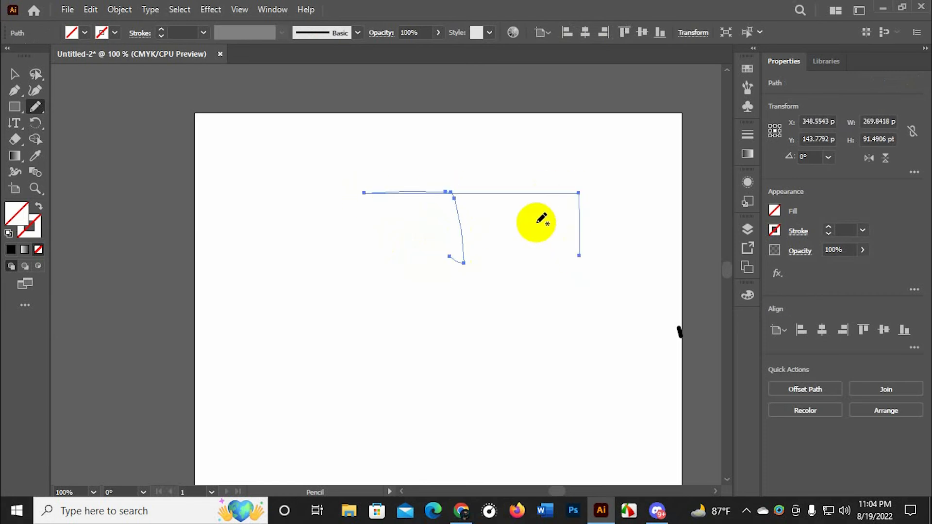
- Give the selected pencil path a red stroke
scroll(536, 221, up, 1)
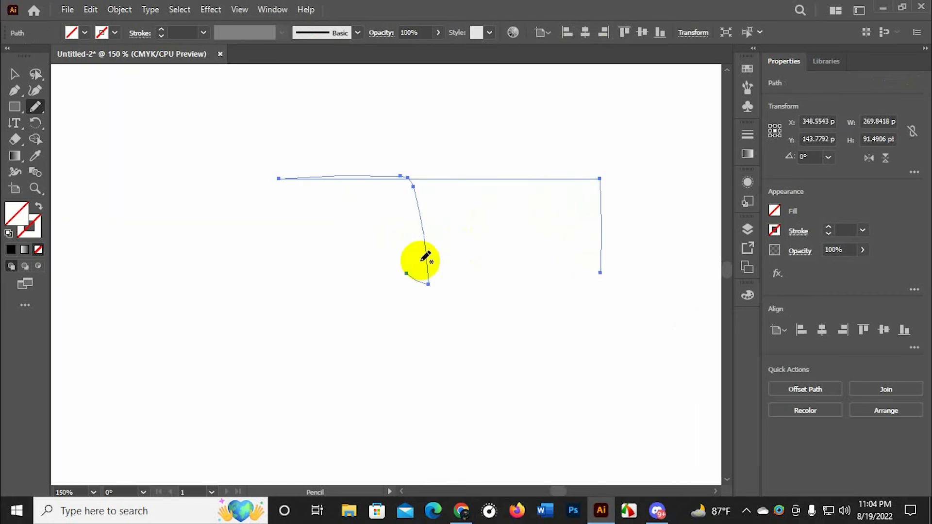
click(114, 33)
click(115, 55)
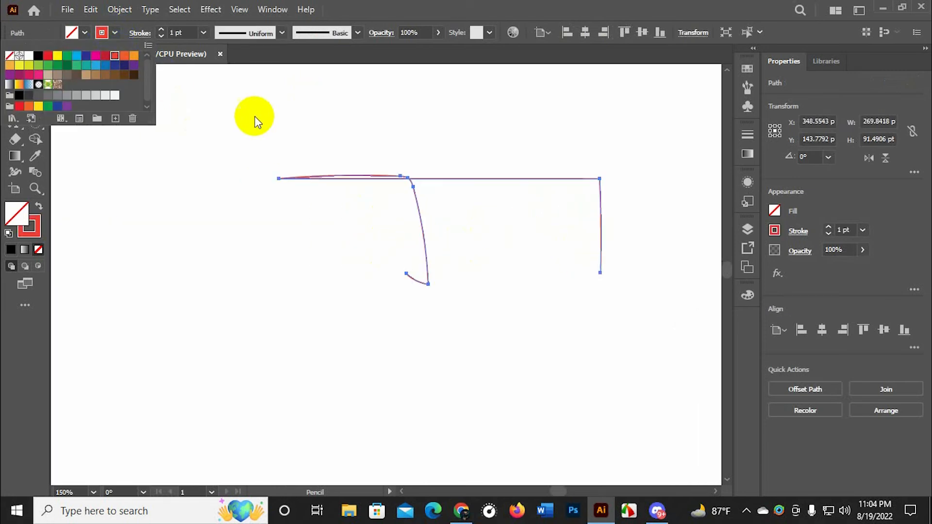
click(71, 134)
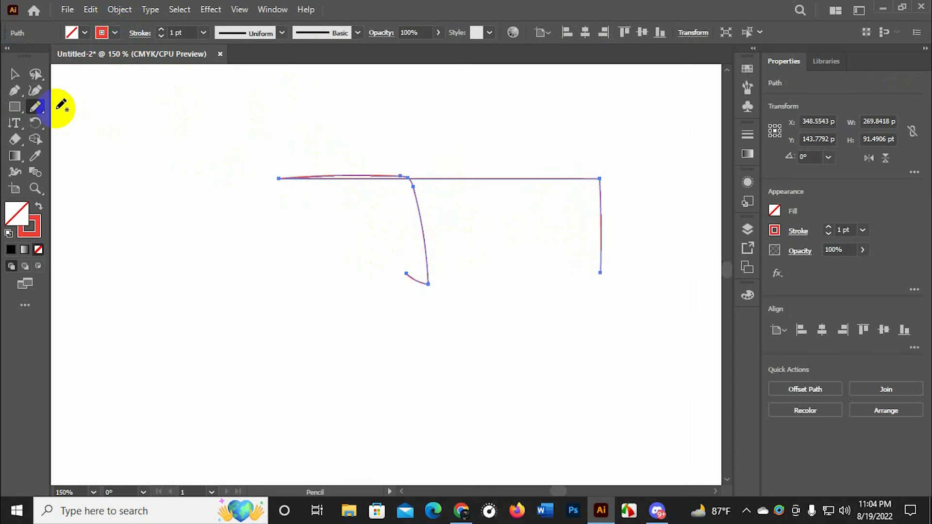
- Select and delete all the pencil paths
click(14, 74)
drag(58, 85, 633, 282)
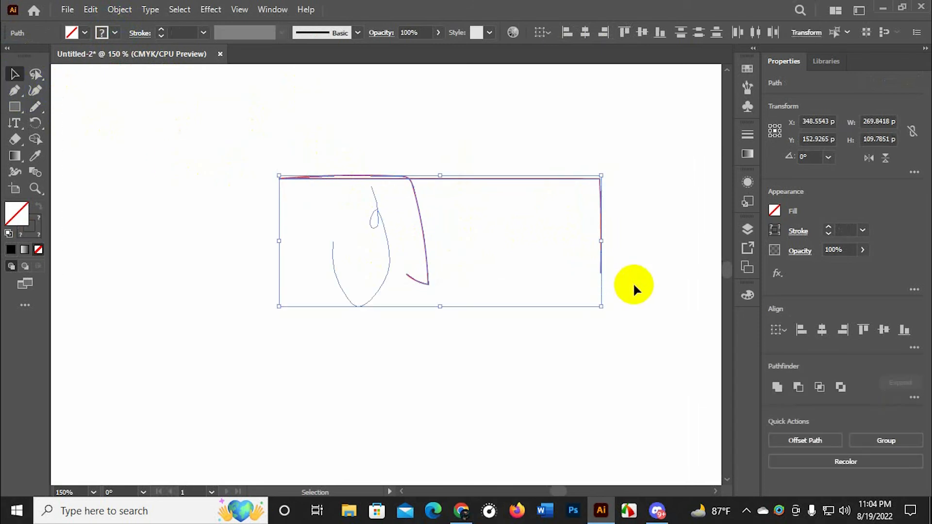
key(Delete)
key(ctrl+minus)
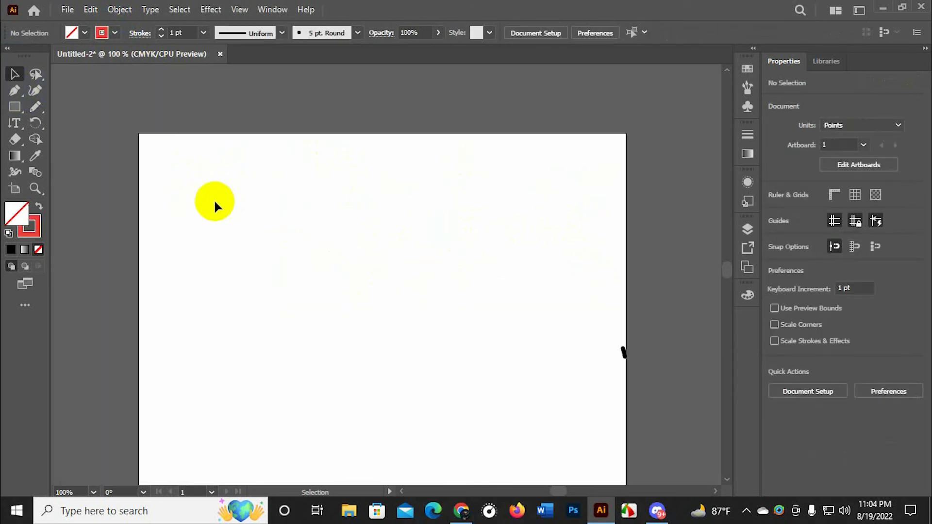
- Place a vertical point text with the Lorem ipsum placeholder in the upper part of the artboard
click(25, 124)
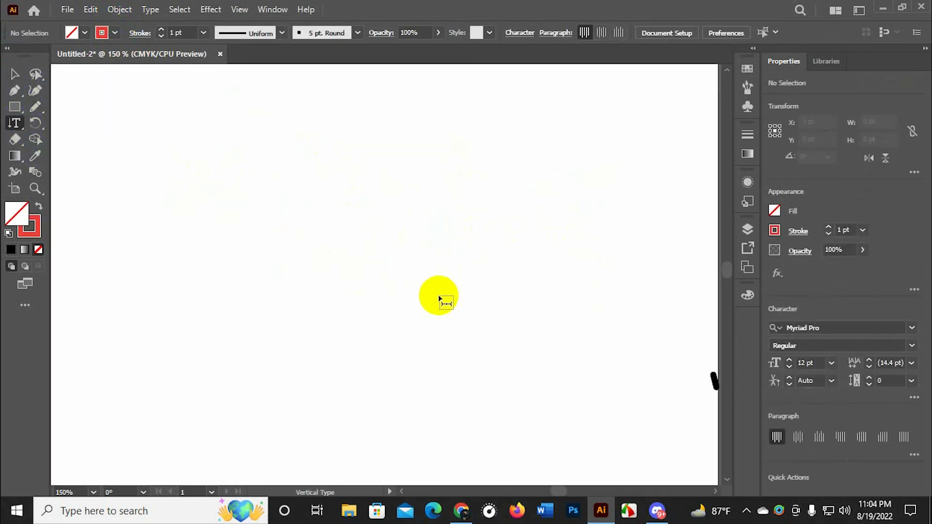
drag(249, 264, 300, 206)
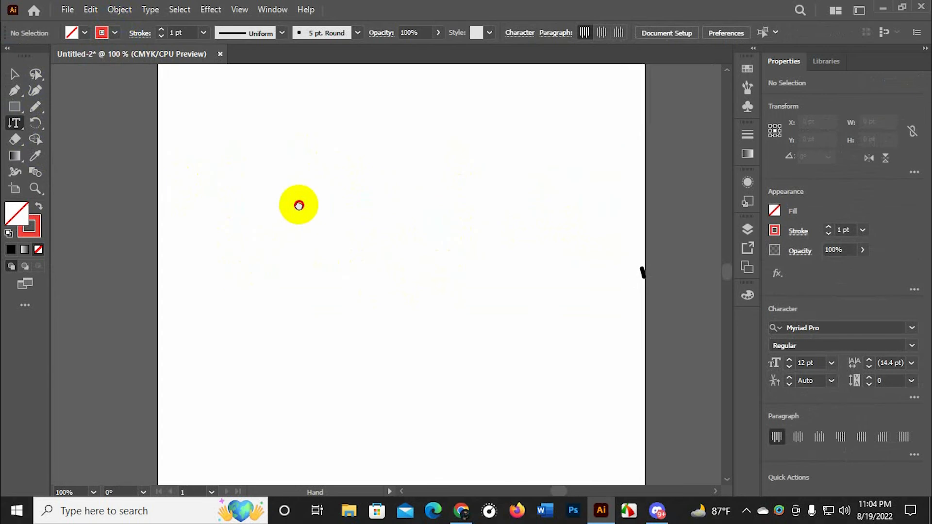
click(255, 190)
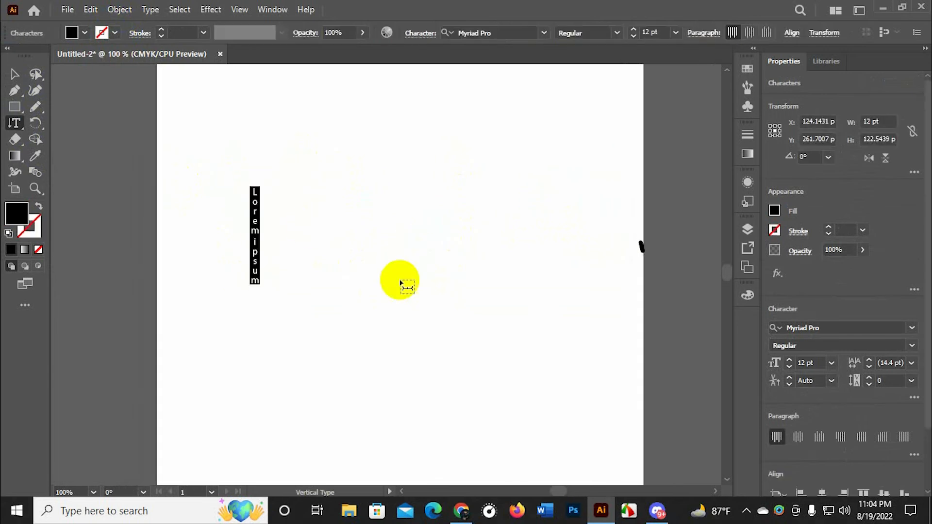
- Change from the Vertical Type tool to the horizontal Type tool and delete the vertical placeholder text
drag(13, 128, 59, 123)
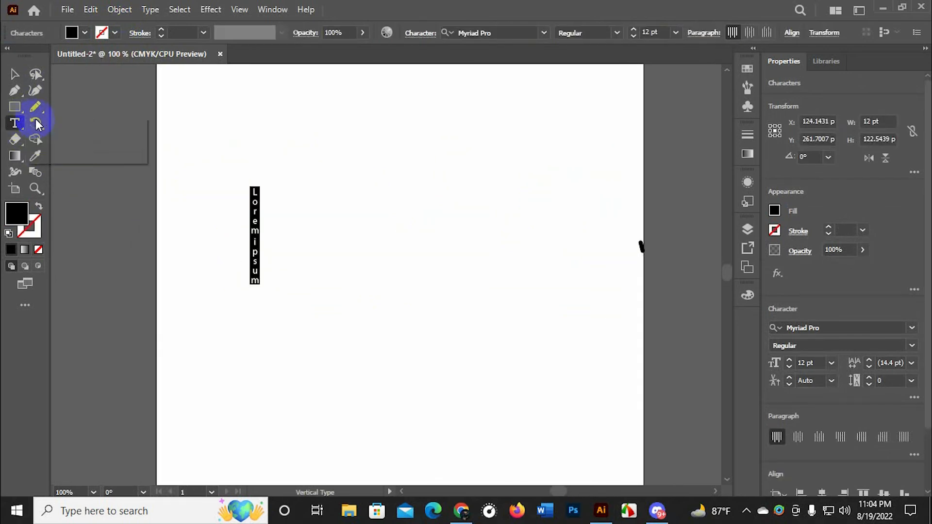
click(266, 141)
click(261, 189)
click(14, 73)
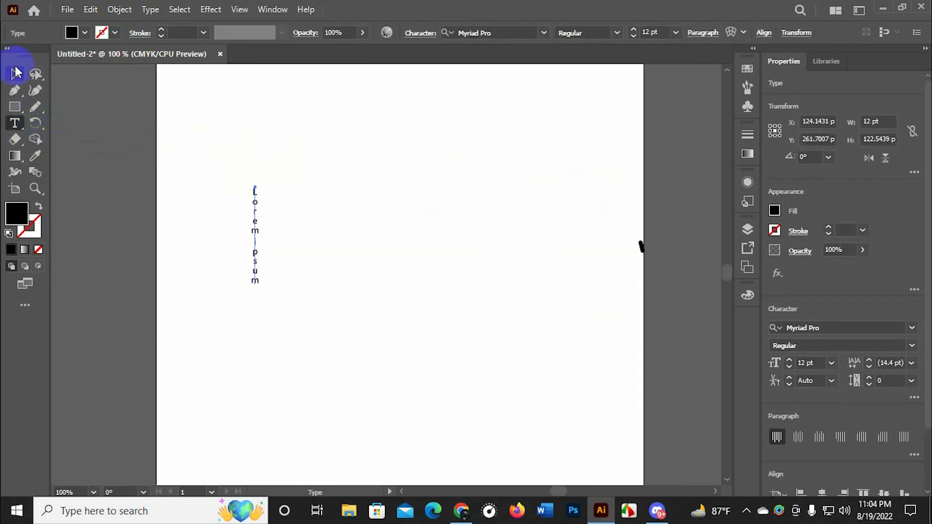
key(Delete)
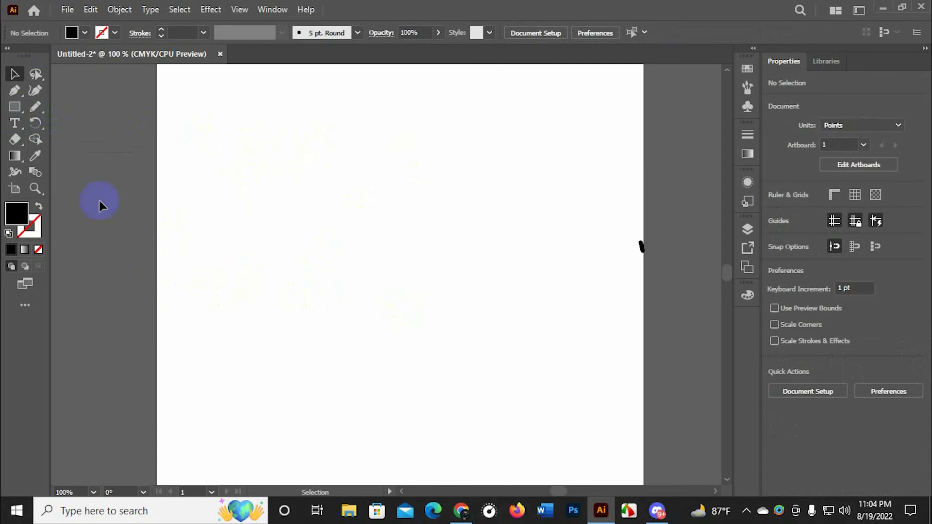
- Add a horizontal point text reading "wadadadwsd" in the upper middle of the artboard
click(15, 123)
click(362, 189)
text(wadadadwsd)
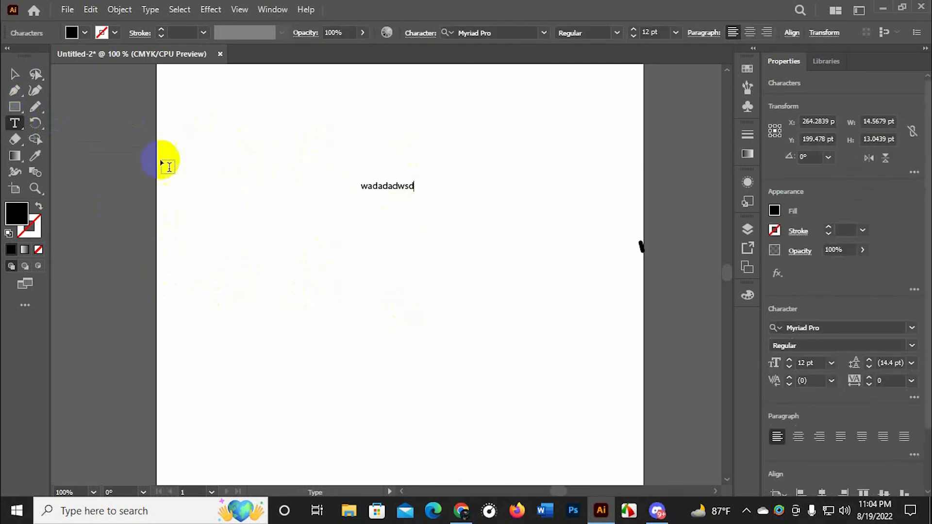
- Clear the "wadadadwsd" text, show the Character settings, and add a horizontal point text reading "efesfsefes" in its place
click(385, 186)
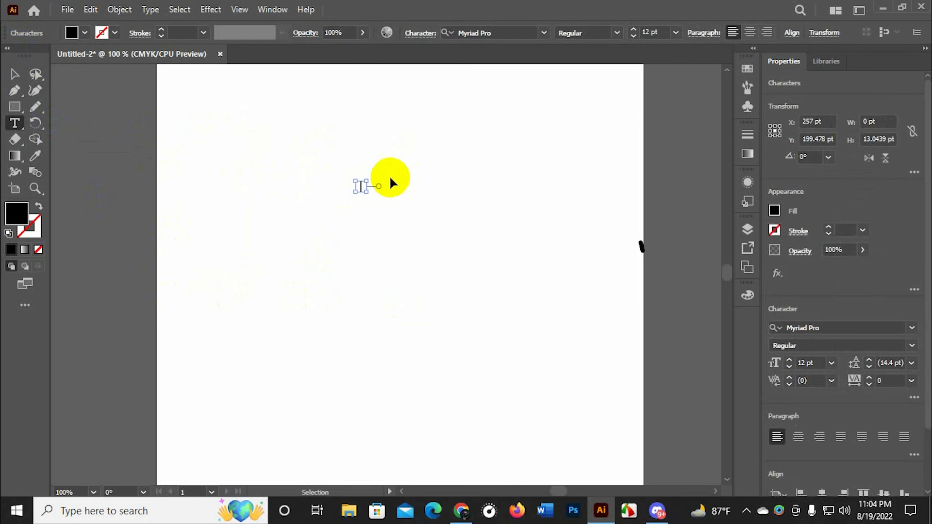
key(ctrl+t)
click(733, 125)
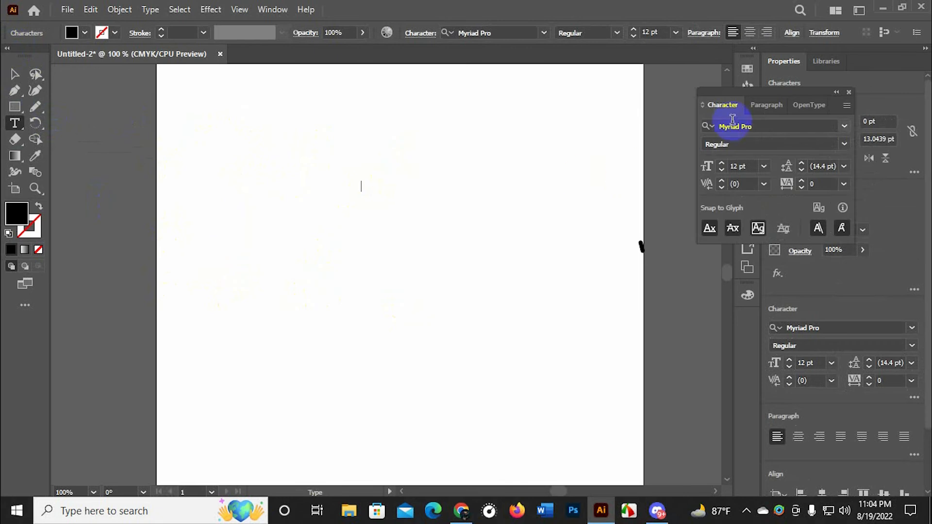
click(339, 194)
text(efesfsefes)
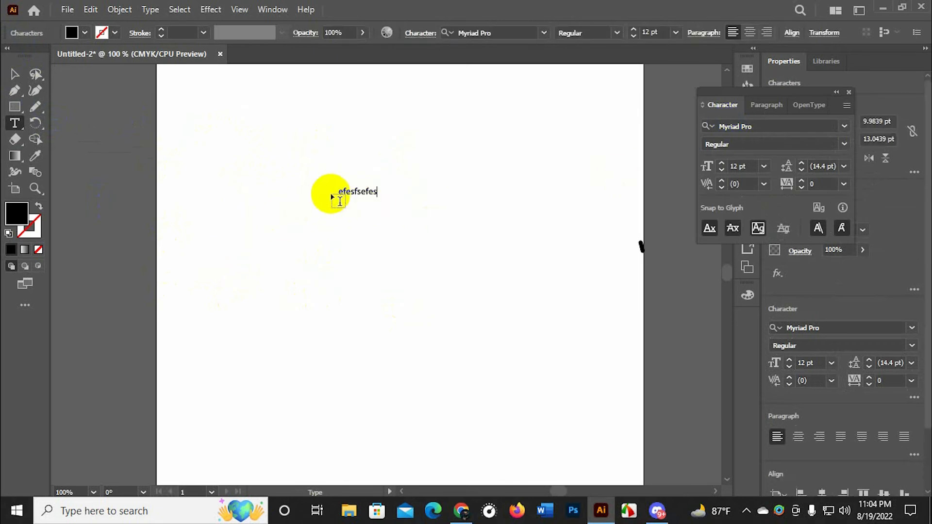
- Set the whole "efesfsefes" text to a font size of 38 pt and a tracking of 38
drag(337, 190, 519, 191)
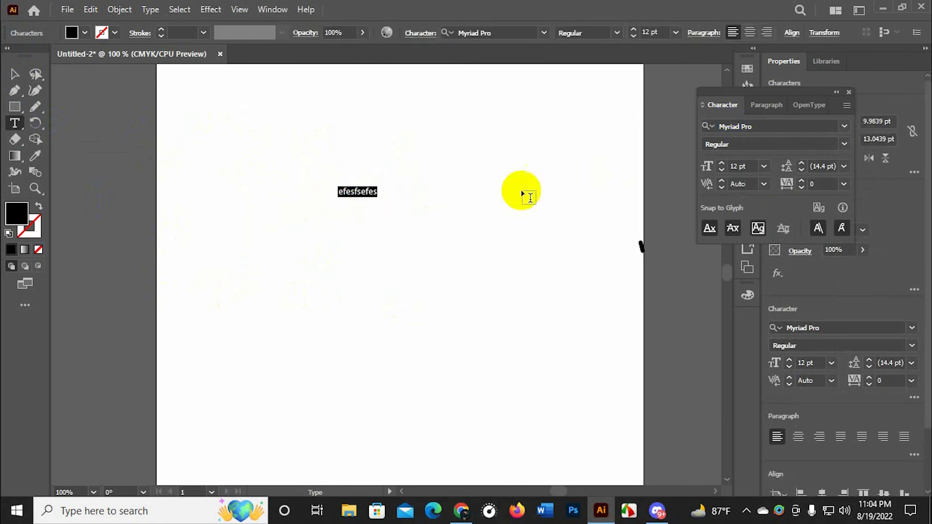
click(722, 163)
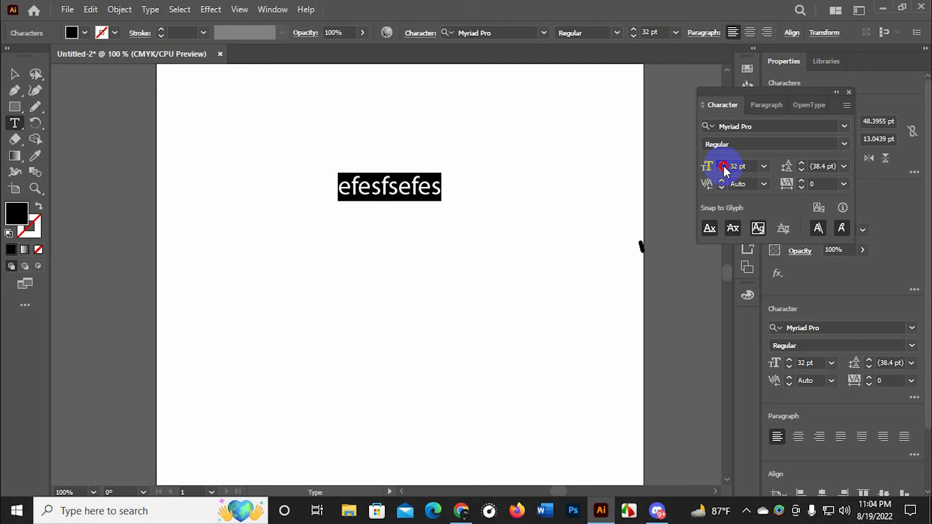
click(722, 164)
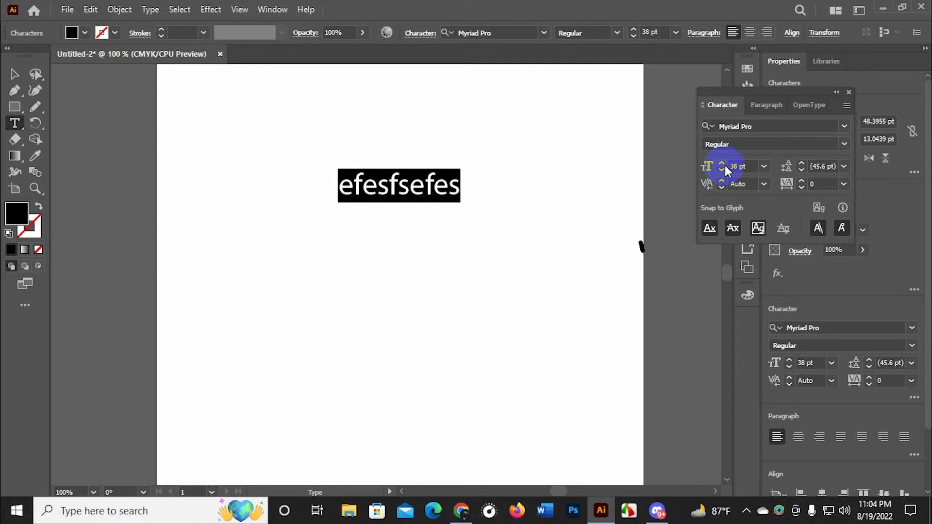
click(798, 183)
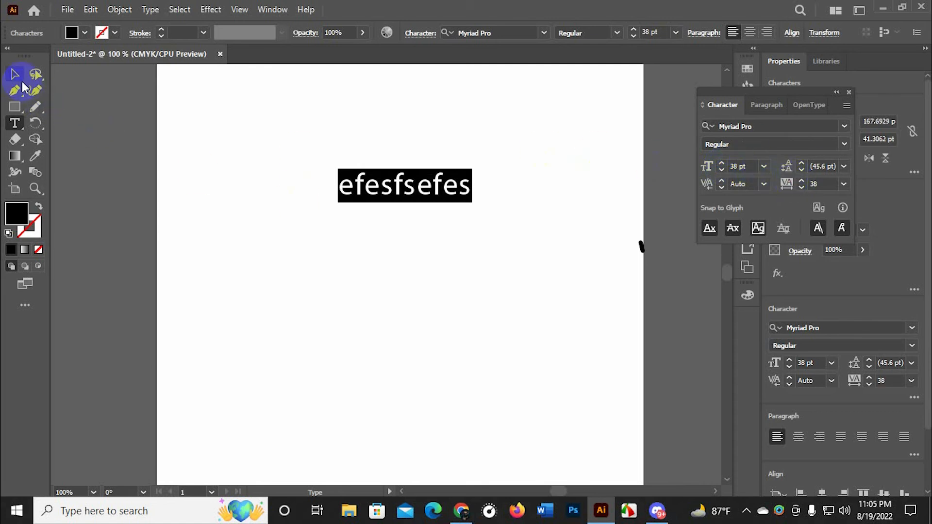
- Try to recolor the "efesfsefes" text with the light blue fill swatch
click(15, 78)
drag(297, 177, 467, 196)
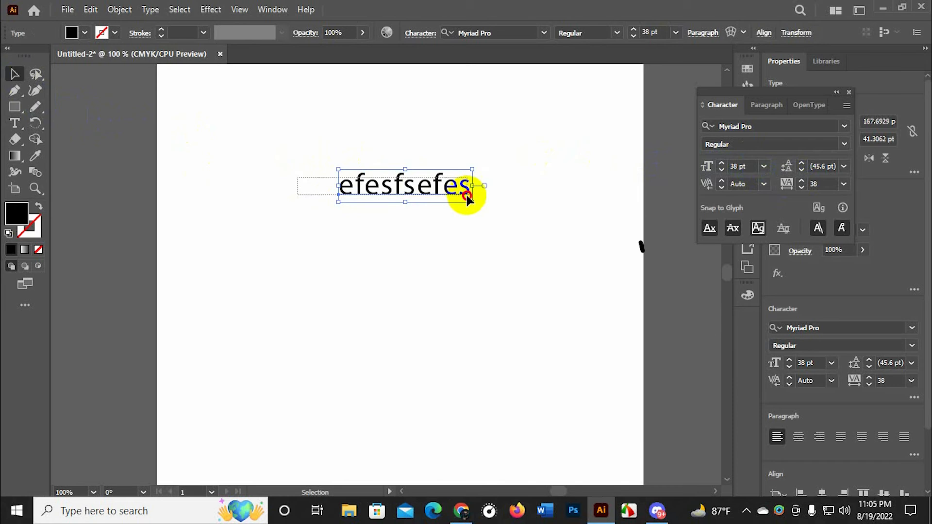
double_click(370, 180)
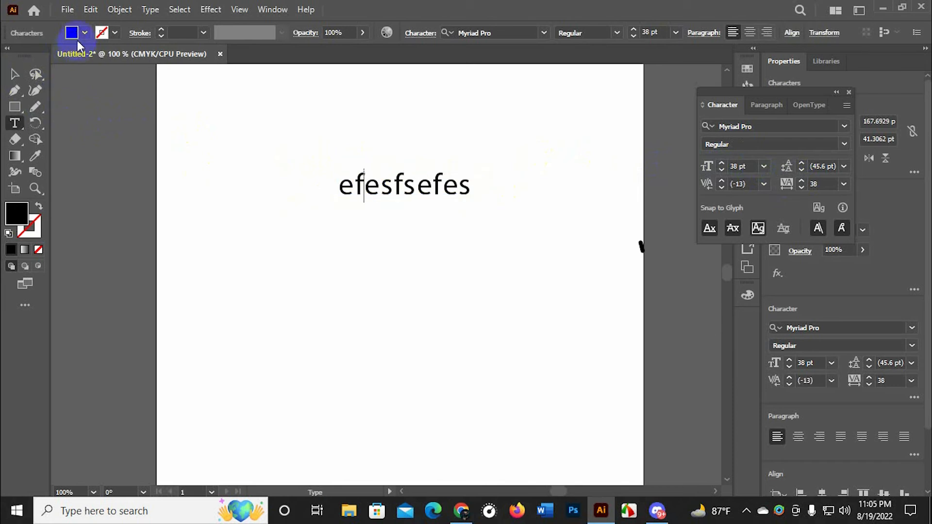
click(86, 34)
click(96, 65)
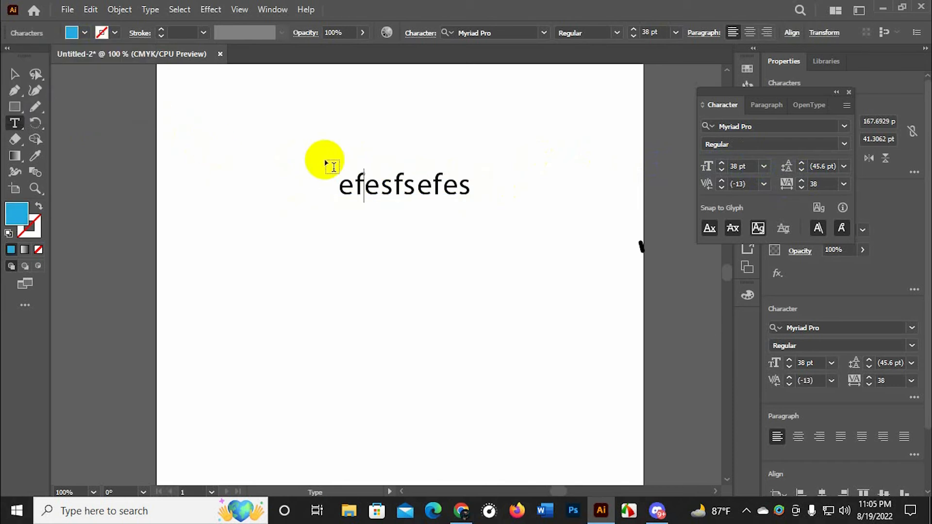
- Select all characters of "efesfsefes", fill them with the light blue swatch, and deselect the text
drag(332, 180, 506, 193)
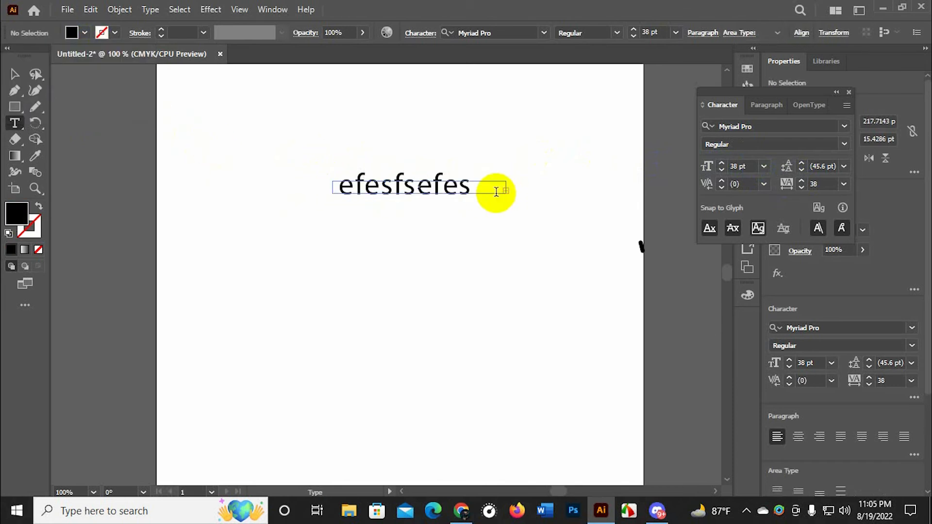
click(459, 193)
double_click(456, 190)
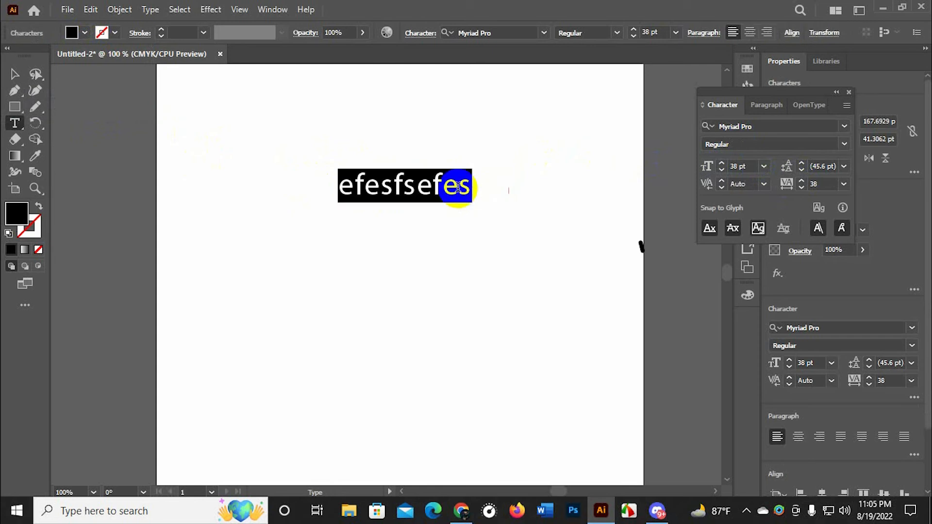
click(83, 34)
click(96, 65)
click(320, 231)
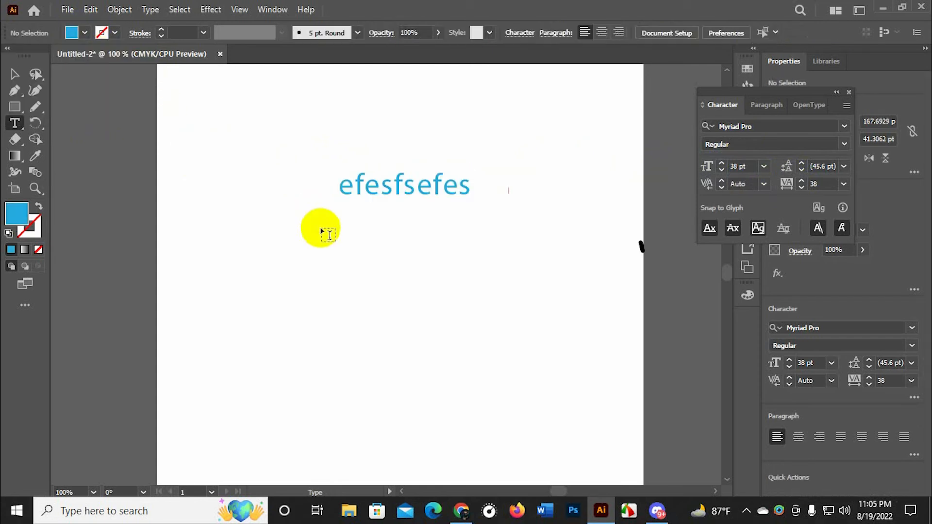
- Switch to the Type on a Path tool and try it on the "efesfsefes" text and the blank artboard above it
drag(15, 123, 90, 146)
key(ctrl+minus)
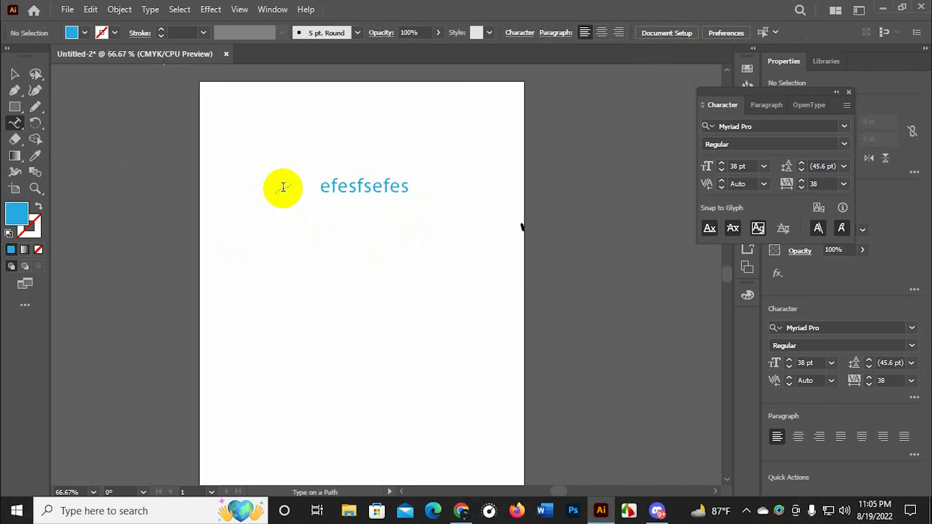
click(318, 187)
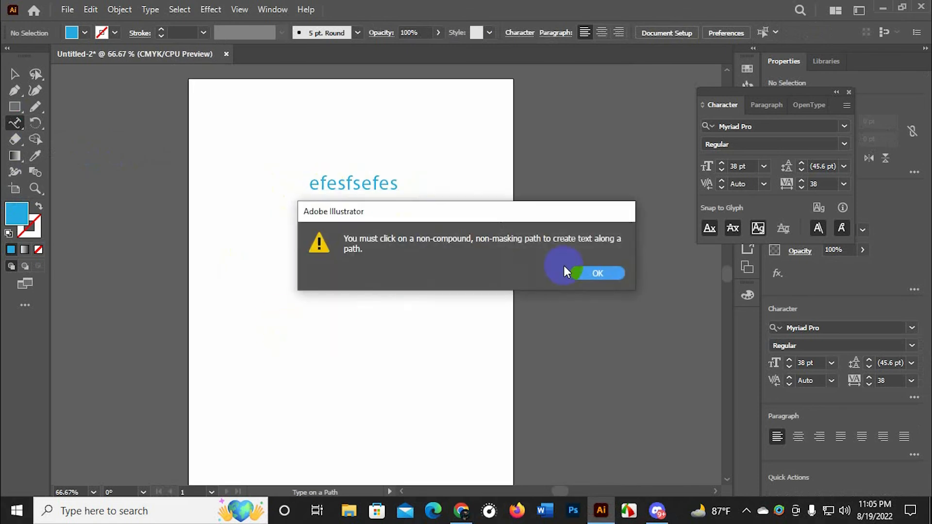
click(601, 271)
click(333, 150)
click(598, 273)
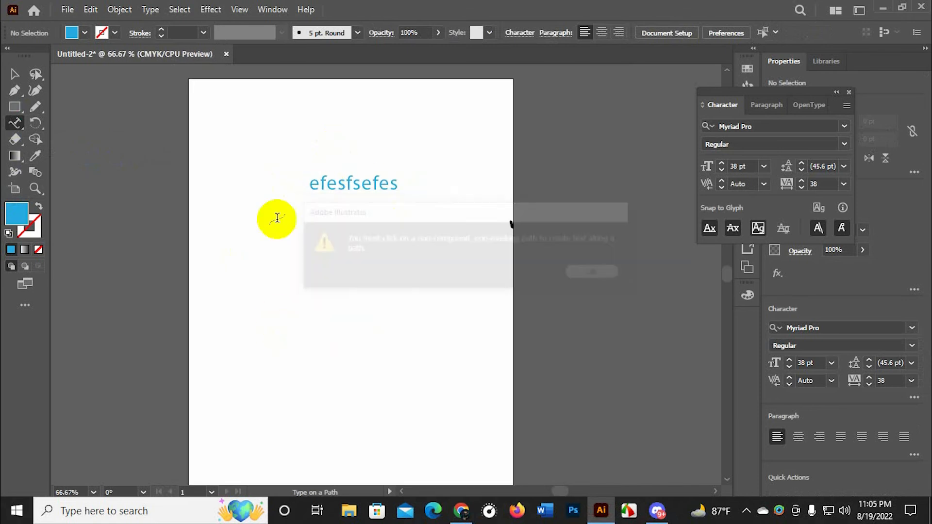
- Draw an ellipse about 184 by 217 pt below the text and set its fill to none
drag(8, 110, 58, 121)
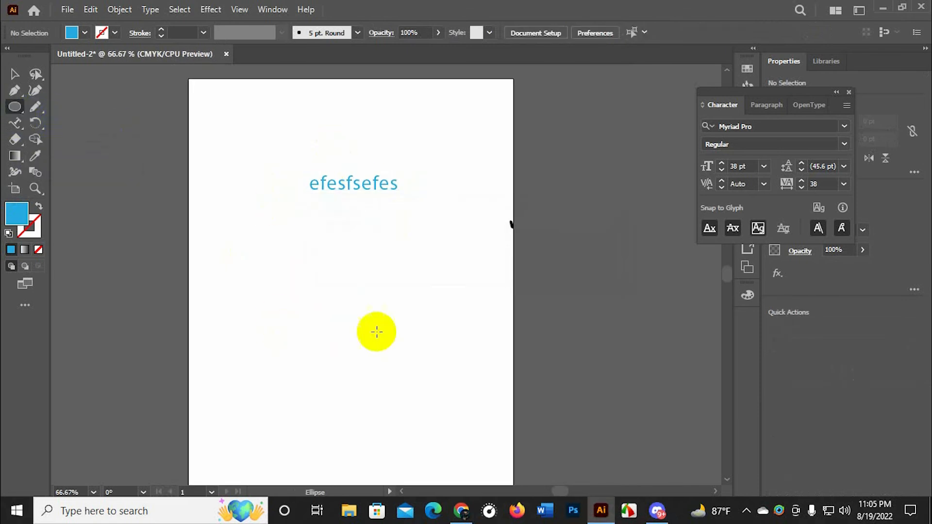
drag(323, 285, 420, 399)
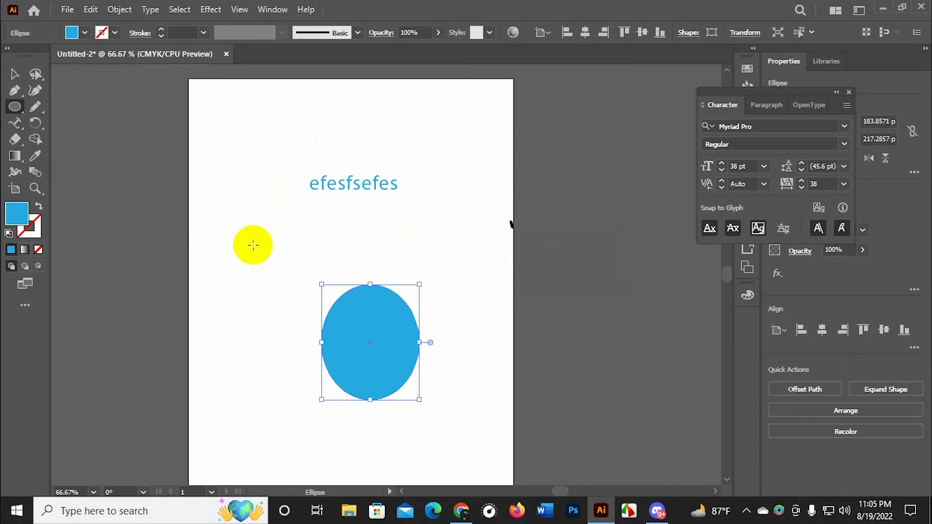
click(86, 34)
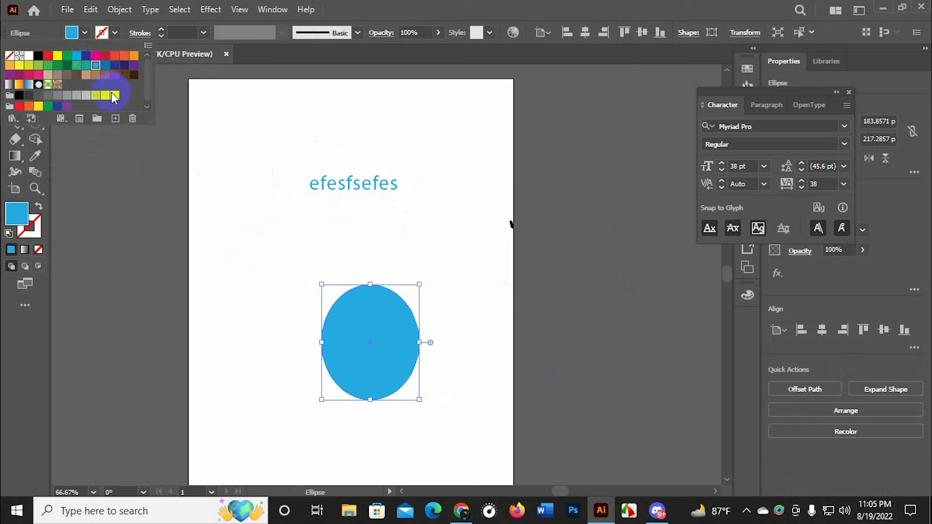
click(10, 56)
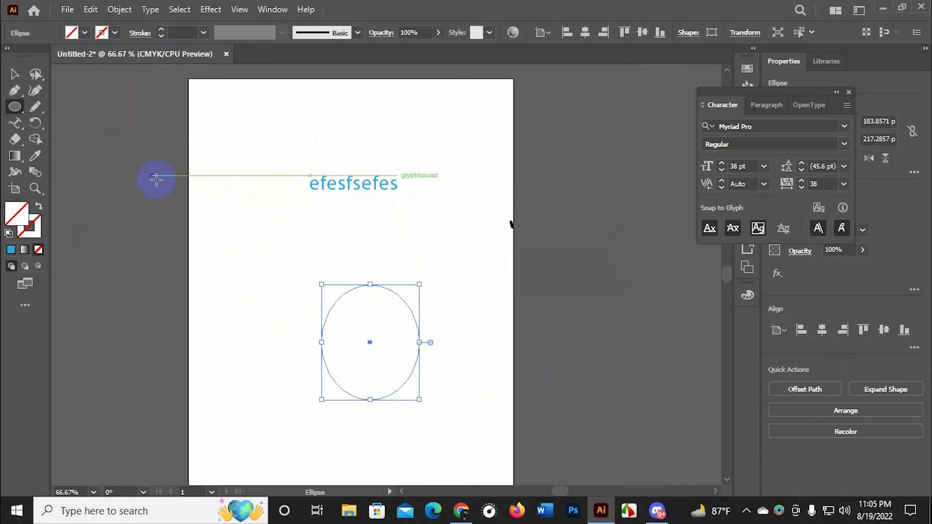
- Place type on the ellipse's path from its upper-left side and replace the placeholder with "effefsdfsefesfesfsefesfse"
click(15, 122)
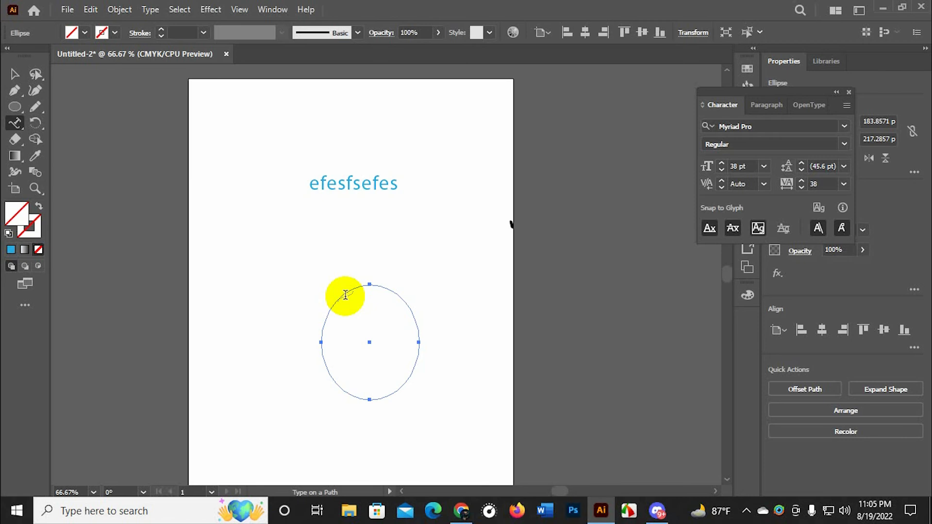
scroll(345, 291, up, 2)
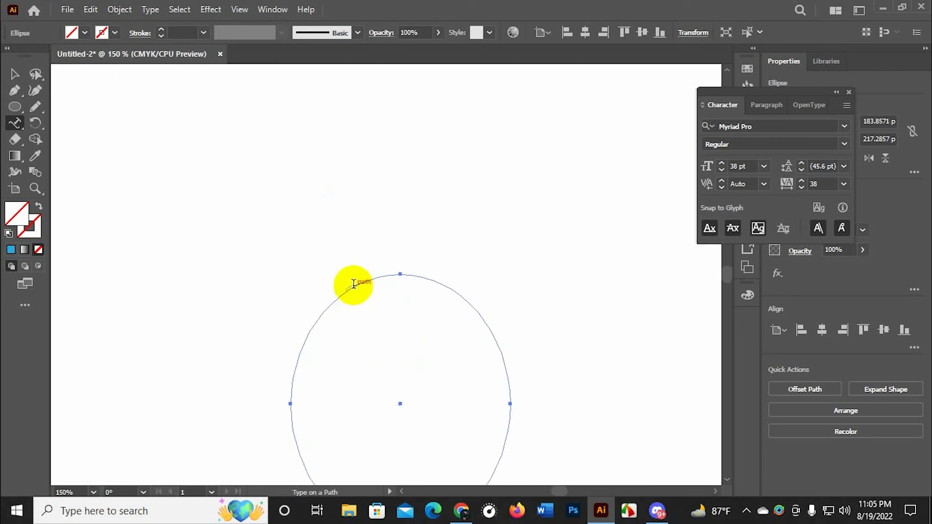
click(354, 283)
scroll(409, 296, down, 2)
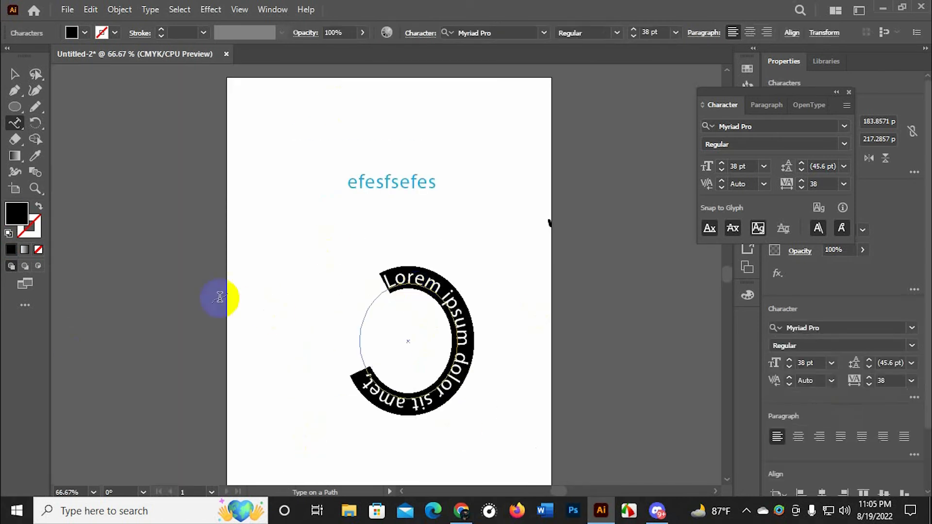
mouse_move(441, 288)
mouse_down()
mouse_move(433, 317)
mouse_move(428, 285)
mouse_up()
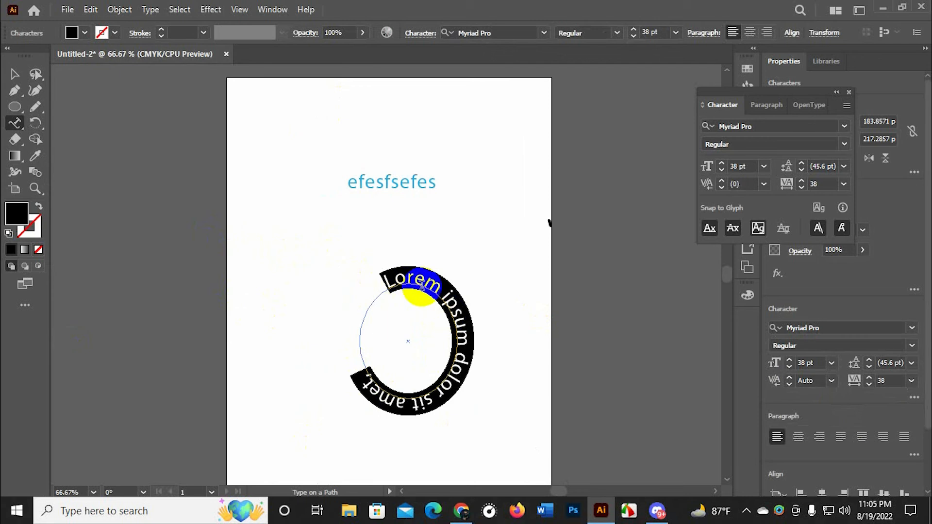
text(effefsdfsefesfesfsefesfse)
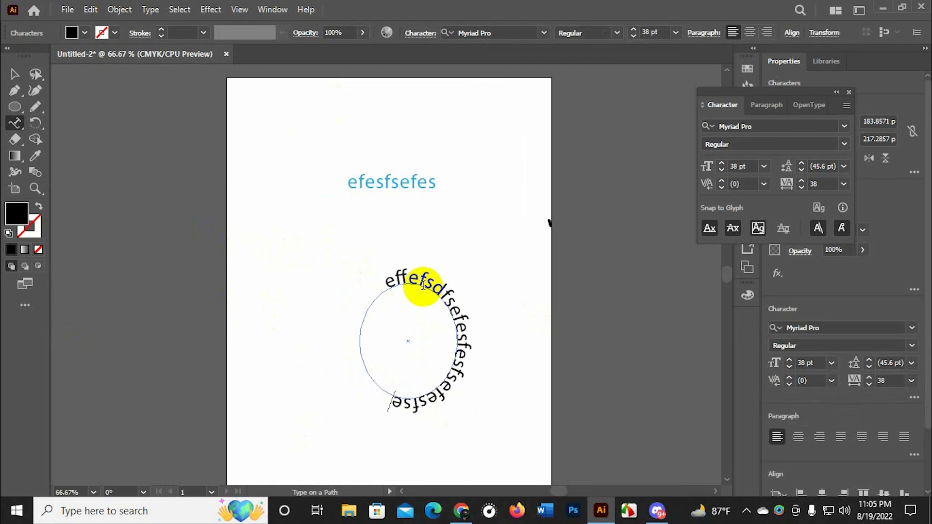
- Delete the text on the ellipse and the light blue "efesfsefes" text
click(14, 74)
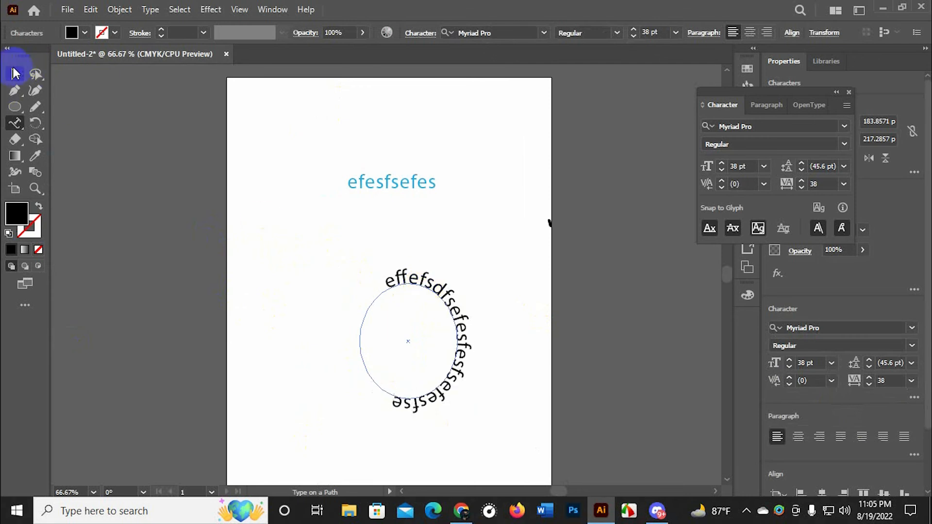
drag(282, 233, 483, 403)
key(Delete)
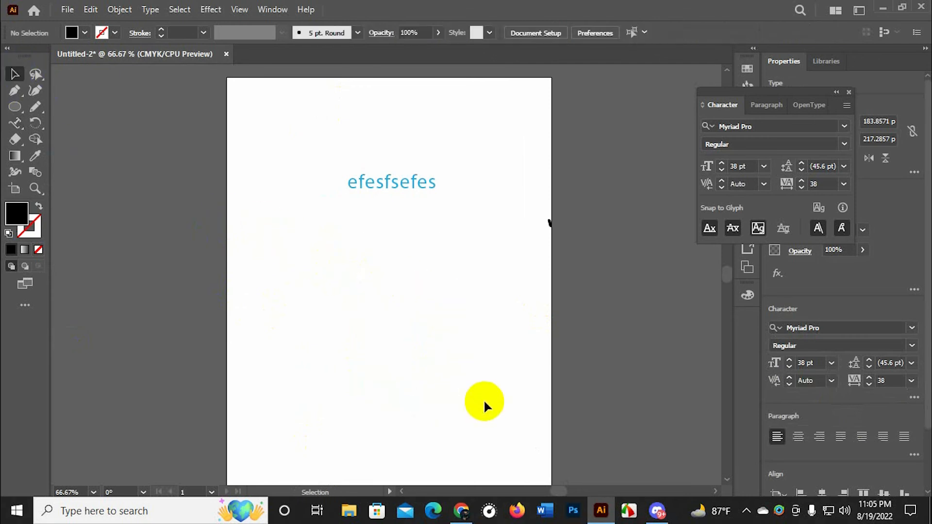
click(356, 206)
key(Delete)
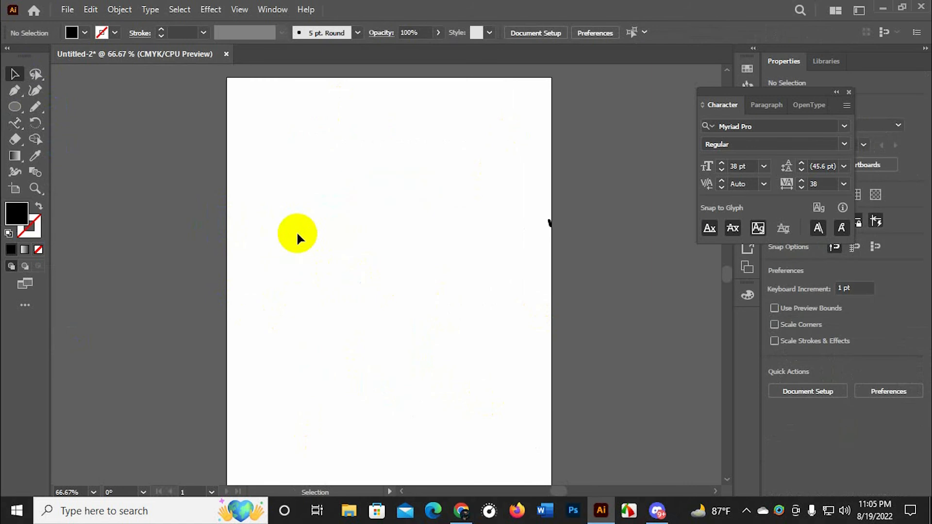
- Add a vertical point text reading "dfgfdvdf" in the upper-left part of the artboard with the Vertical Type tool
click(20, 127)
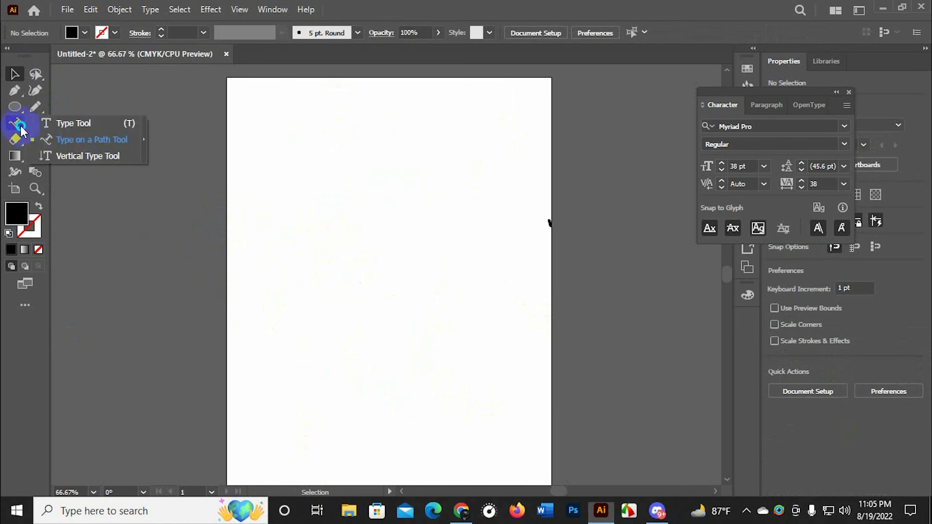
click(94, 159)
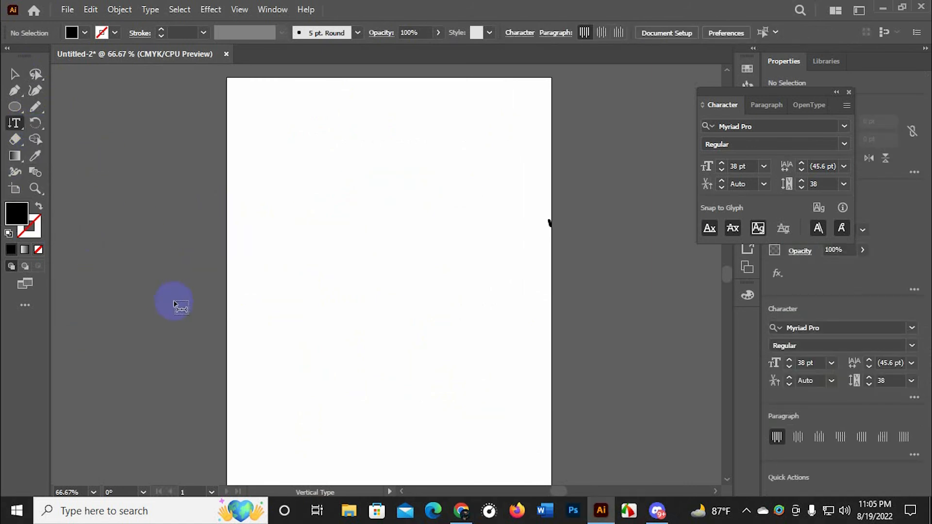
click(320, 167)
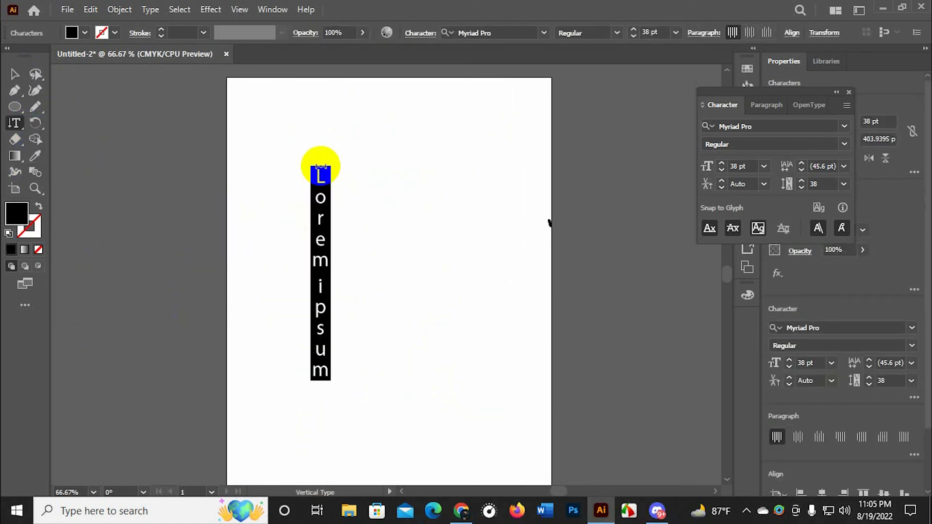
text(dfgfdvdf)
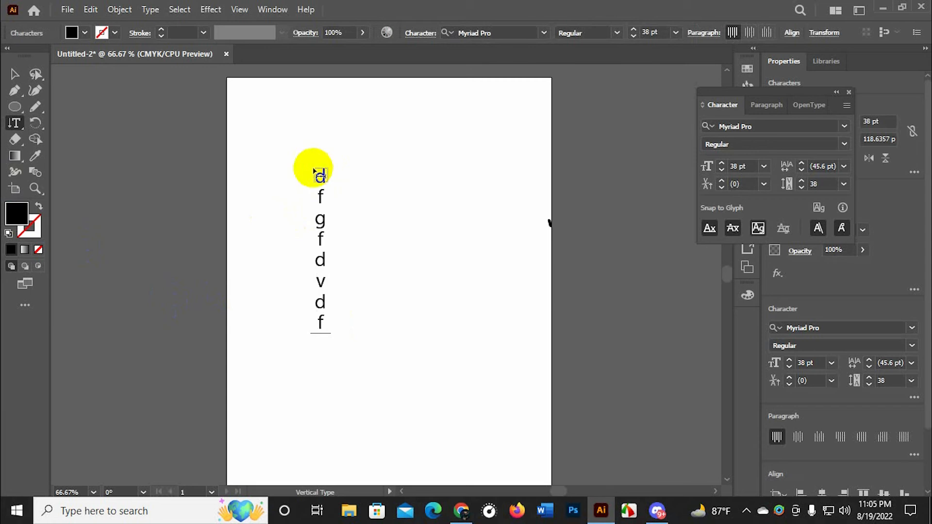
- Delete the vertical "dfgfdvdf" text
click(15, 74)
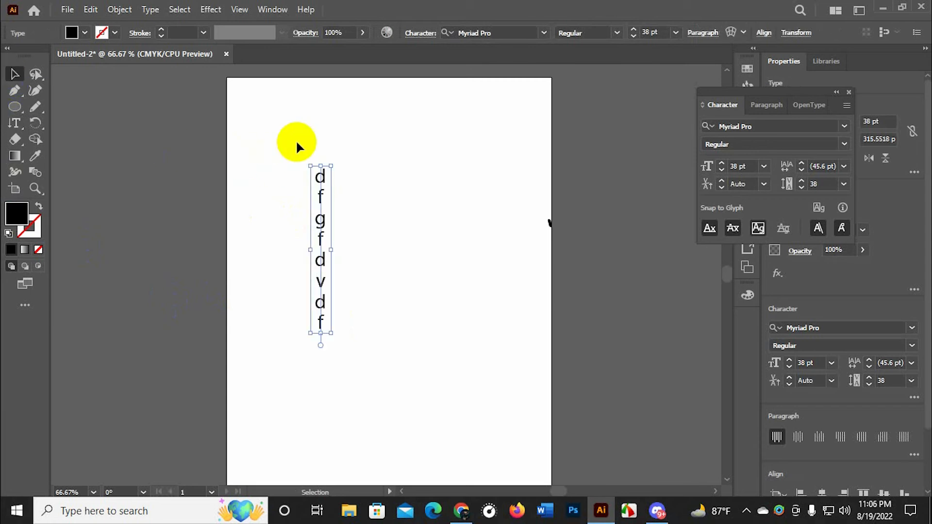
key(Delete)
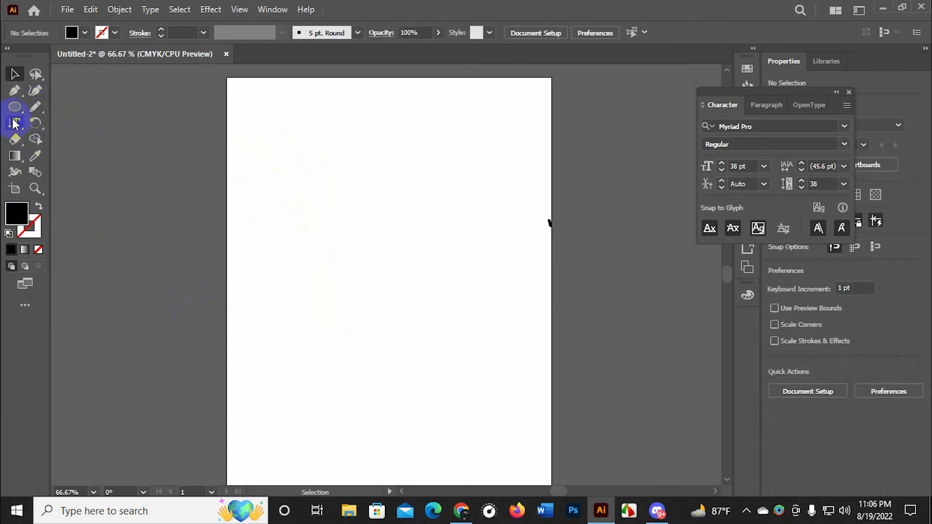
- Draw a tall, narrow black rectangle about 76 × 447 pt near the middle of the artboard
drag(35, 123, 66, 132)
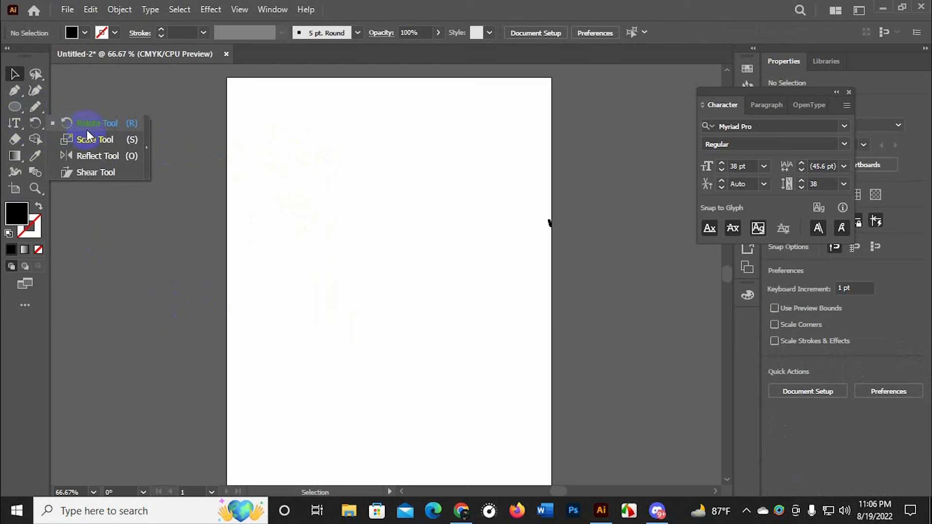
drag(116, 131, 116, 128)
drag(2, 109, 78, 108)
mouse_move(359, 147)
mouse_down()
mouse_move(389, 306)
mouse_move(406, 340)
mouse_move(399, 384)
mouse_up()
click(15, 73)
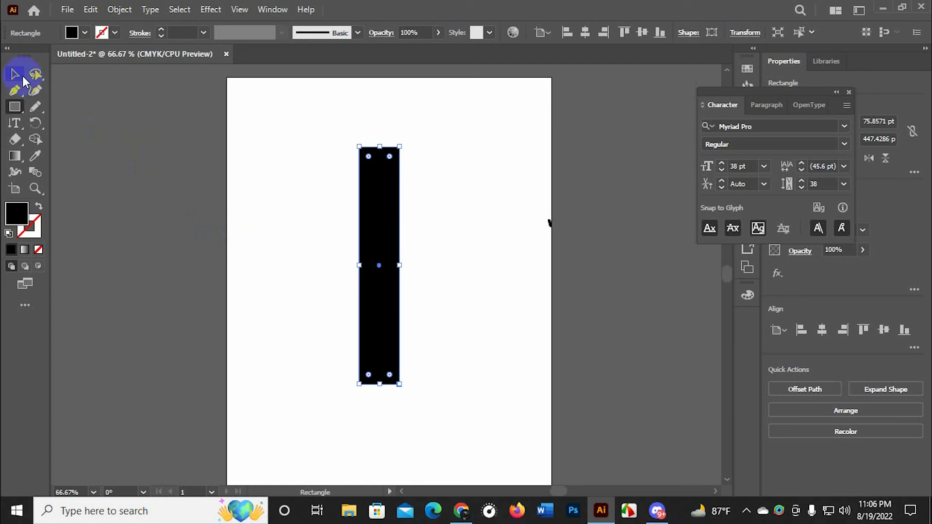
- Rotate the black rectangle clockwise around its lower-right corner with the Rotate tool
scroll(412, 384, up, 1)
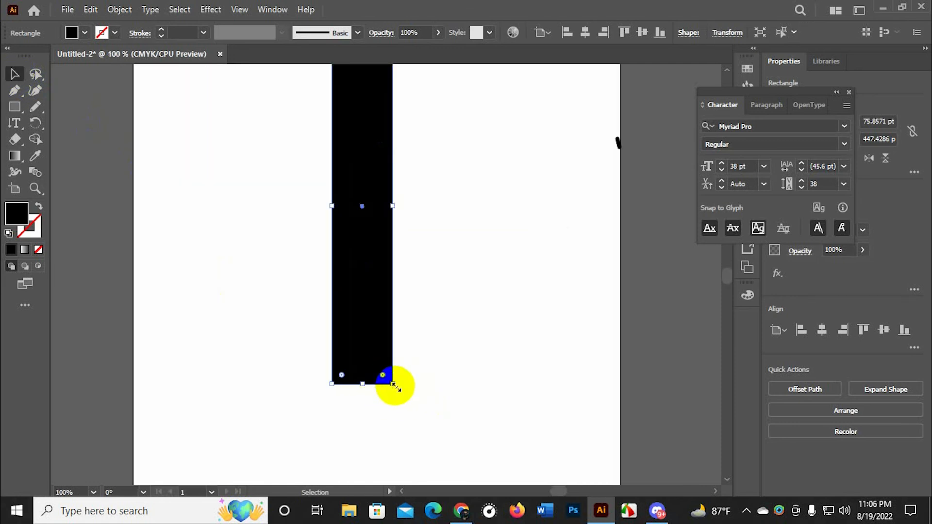
click(371, 385)
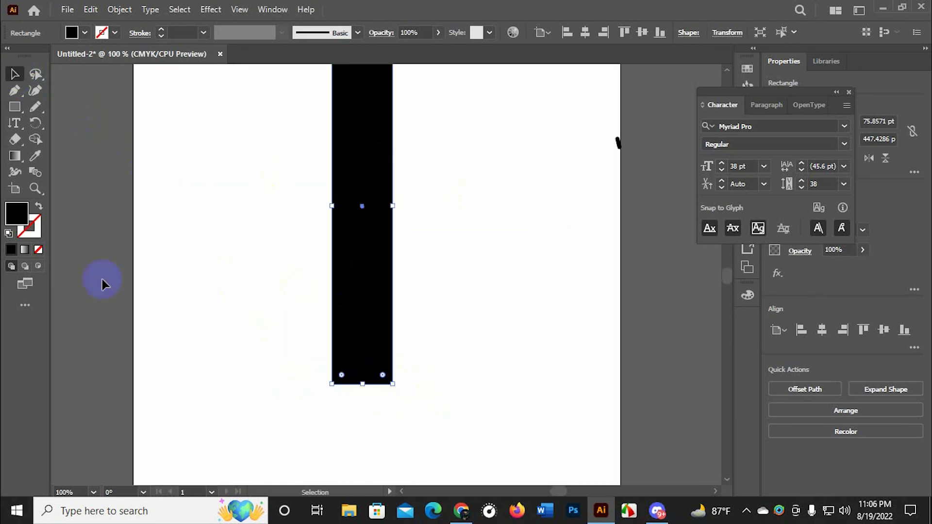
drag(27, 131, 68, 121)
click(279, 214)
click(392, 384)
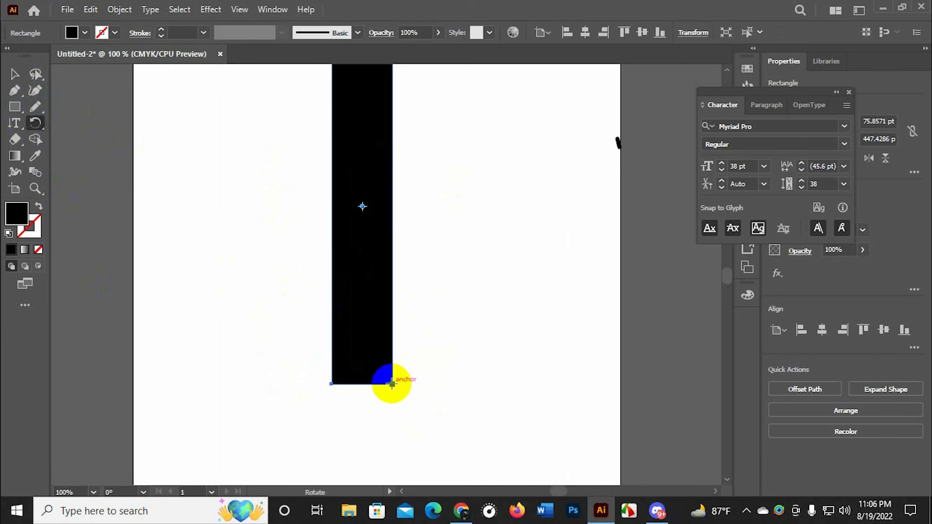
scroll(191, 238, down, 2)
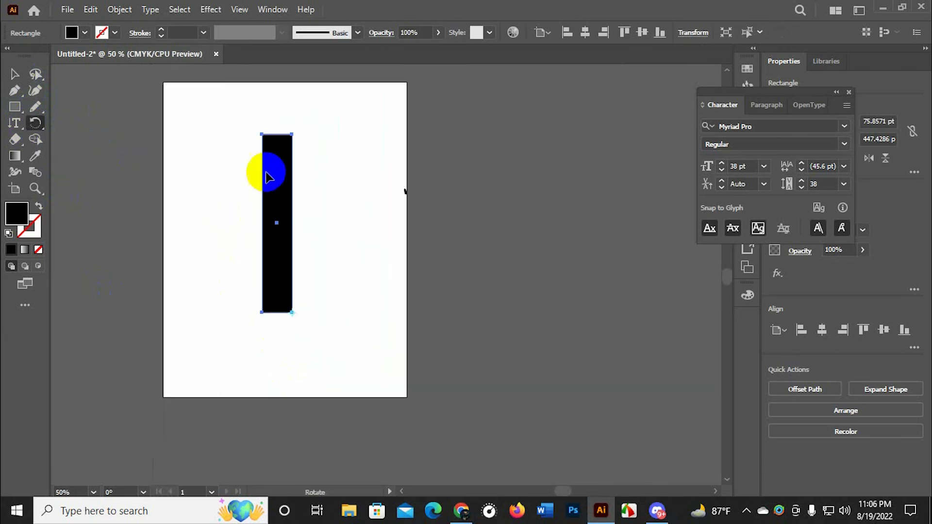
click(288, 136)
drag(292, 139, 333, 270)
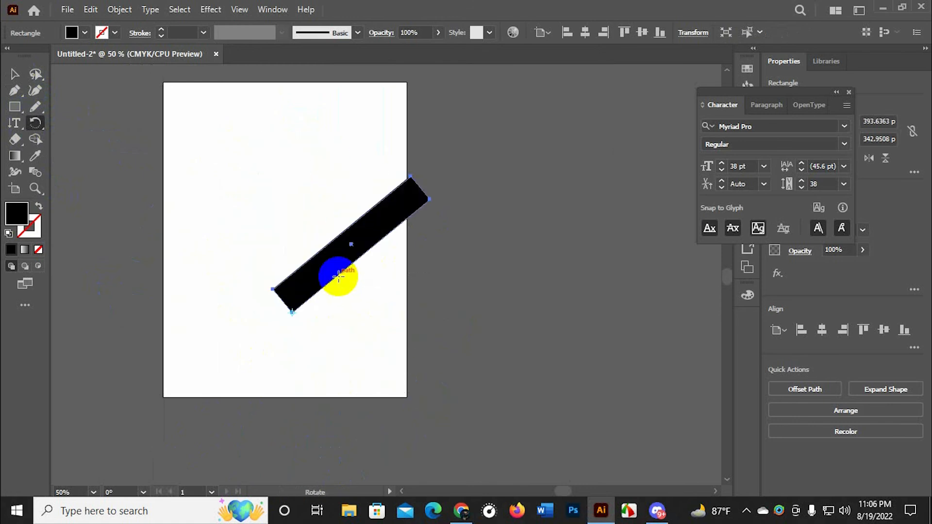
click(13, 74)
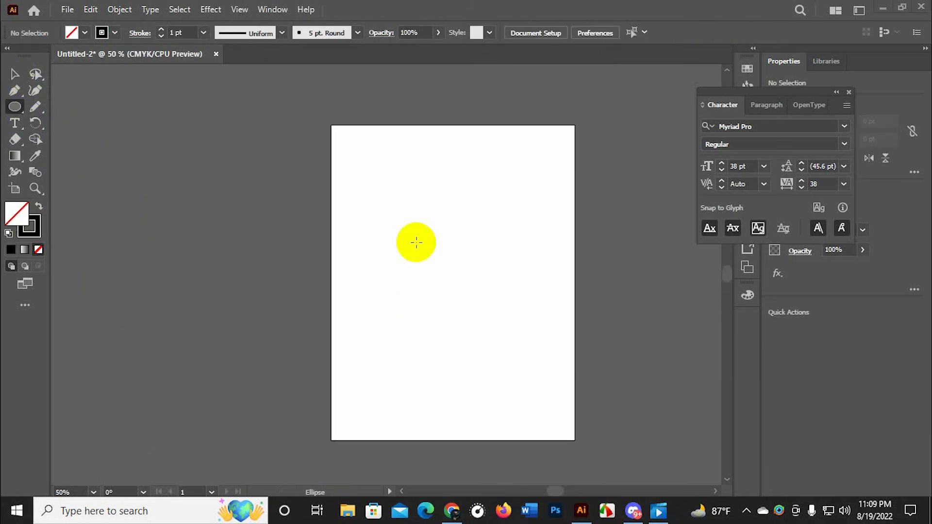
- Draw an unfilled ellipse about 258 × 285 pt and rotate a copy slightly clockwise around a point outside its lower right
scroll(374, 217, up, 1)
drag(351, 181, 488, 332)
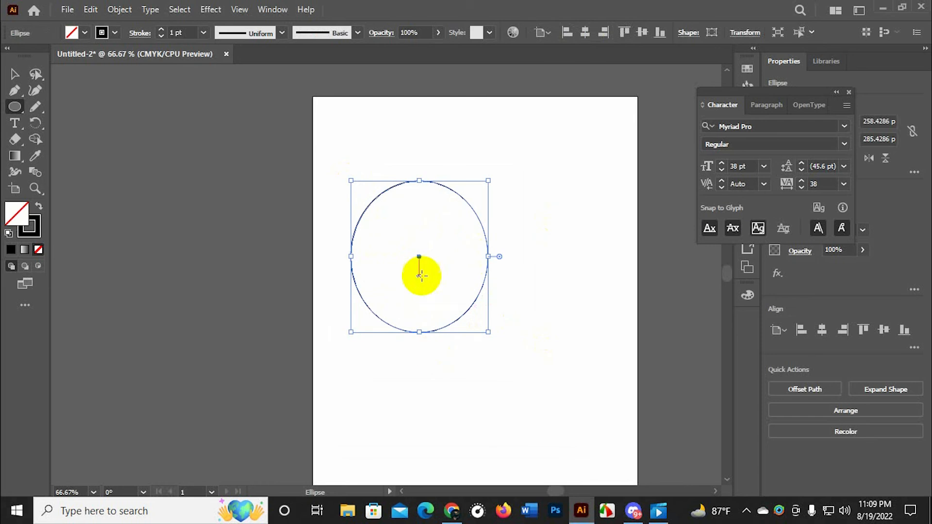
click(34, 123)
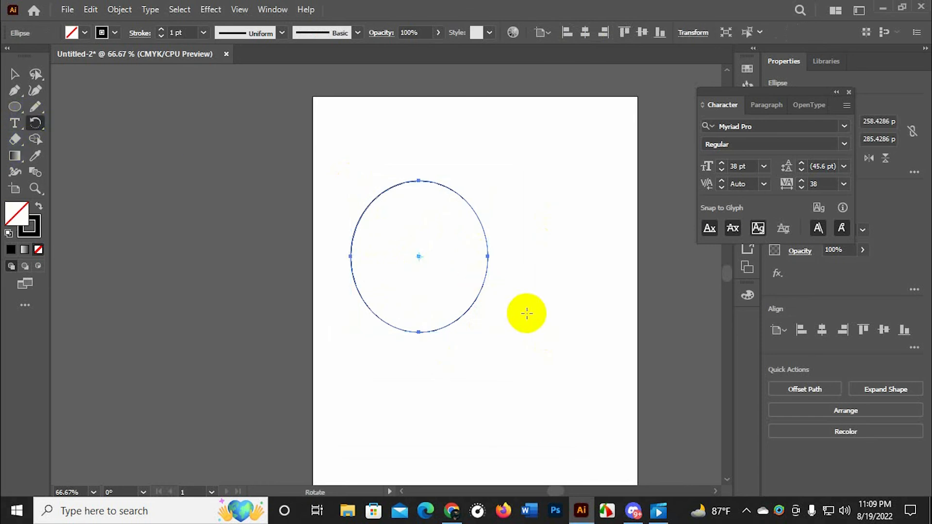
click(498, 323)
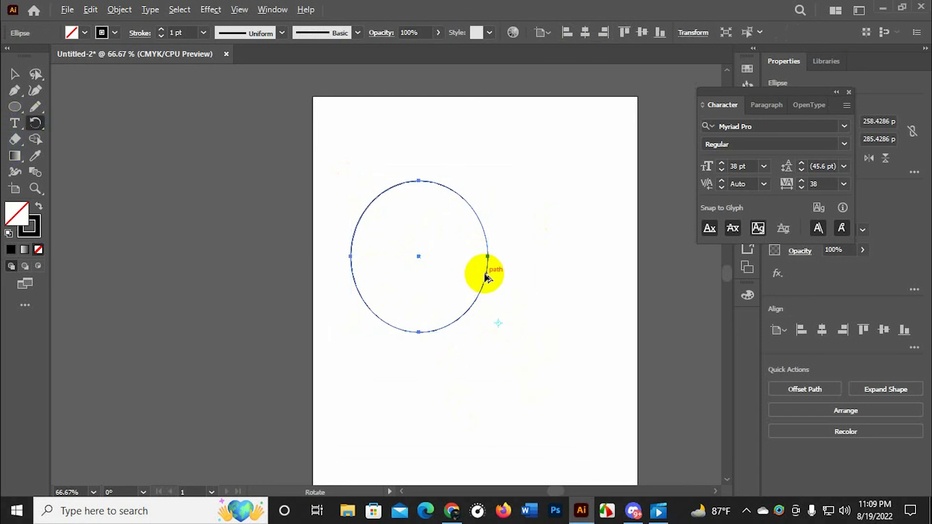
drag(486, 277, 499, 268)
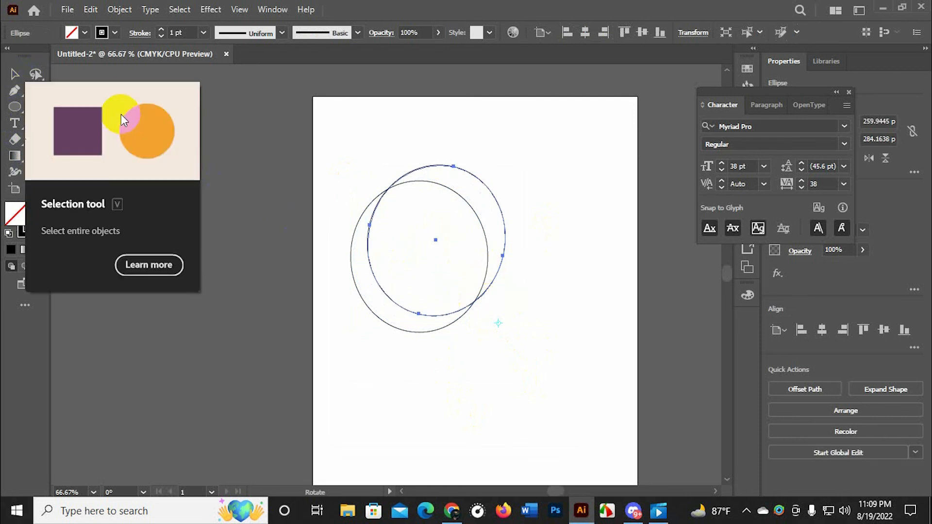
- Repeat the rotated copy of the ellipse until the outlines form a complete ring around the rotation point
key(ctrl+d)
key(ctrl+d)
key(ctrl+d)
key(ctrl+d)
key(ctrl+d)
key(ctrl+d)
key(ctrl+d)
key(ctrl+d)
key(ctrl+d)
key(ctrl+d)
key(ctrl+d)
key(ctrl+d)
key(ctrl+d)
key(ctrl+d)
key(ctrl+d)
key(ctrl+d)
key(ctrl+d)
key(ctrl+d)
key(ctrl+d)
key(ctrl+d)
key(ctrl+d)
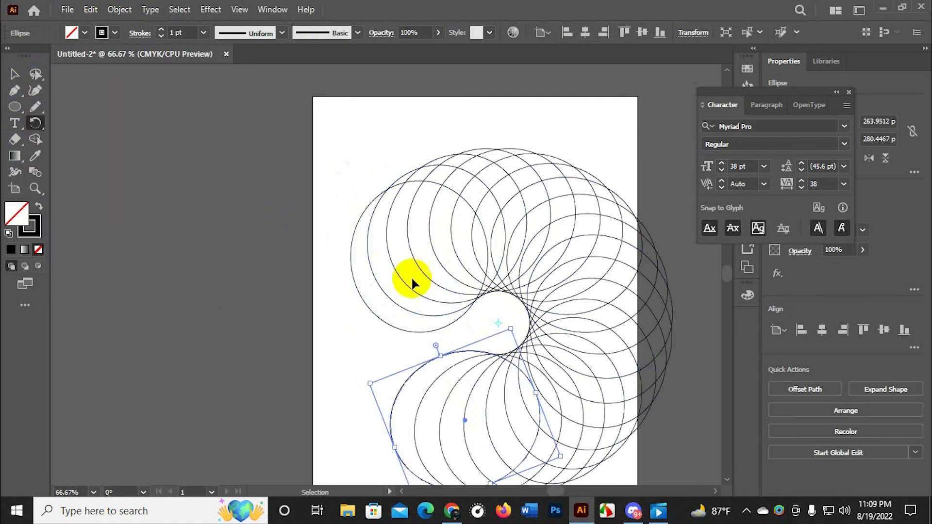
drag(530, 468, 54, 213)
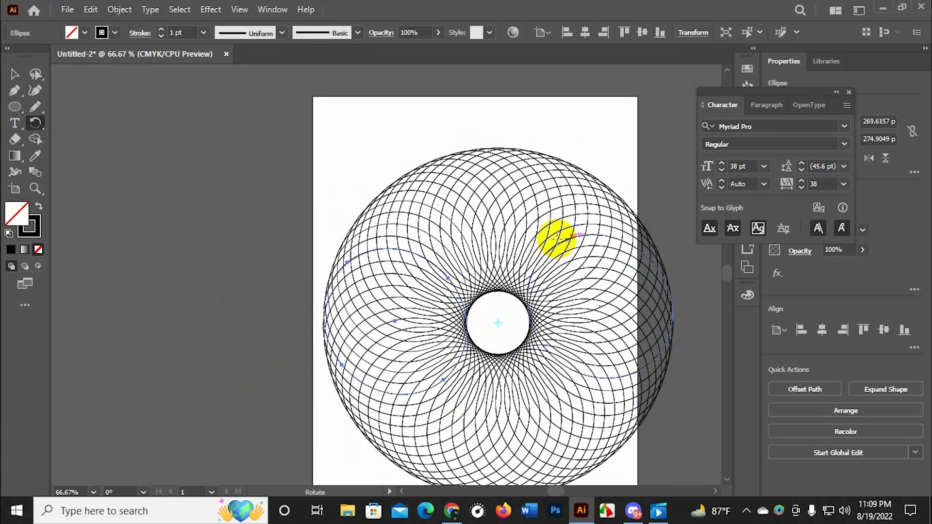
- Select the whole ring of ellipses and delete it
scroll(573, 236, down, 2)
drag(574, 193, 444, 174)
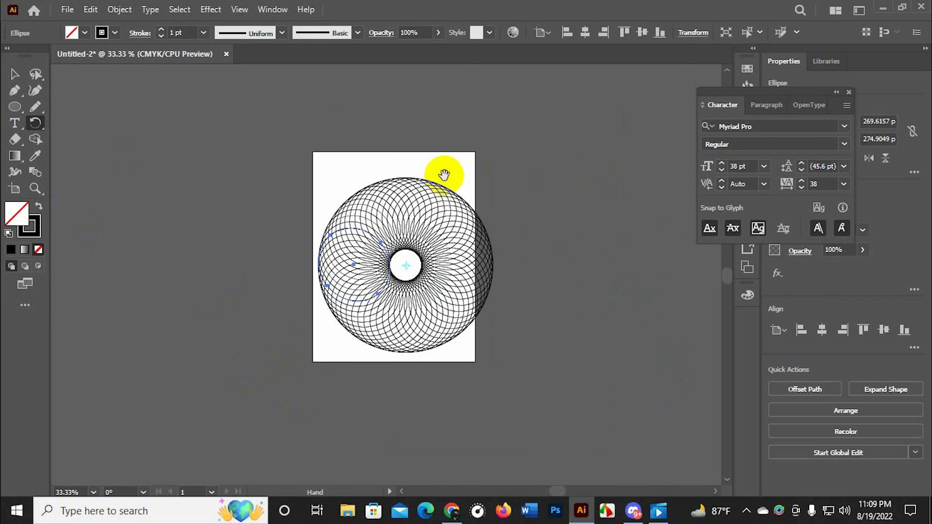
key(v)
drag(476, 367, 339, 372)
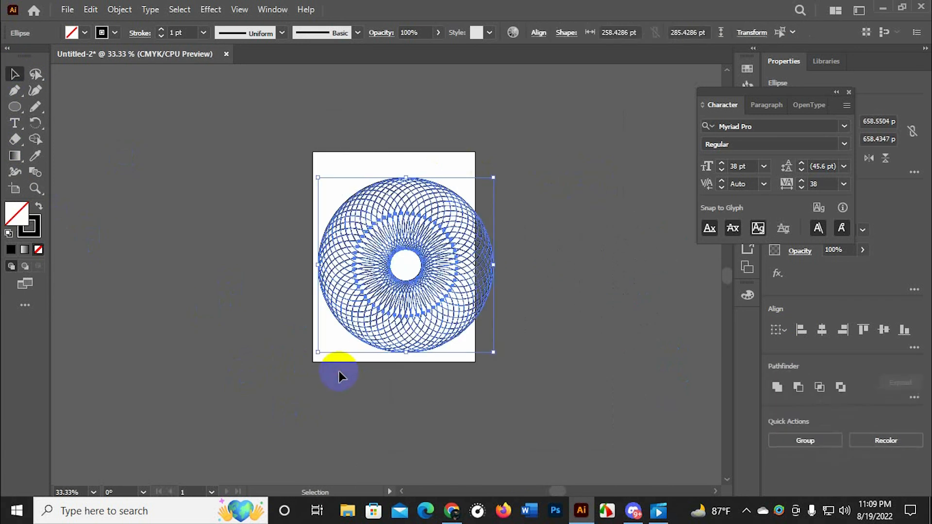
key(Delete)
- Draw an unfilled rectangle about 217 × 184 pt in the upper-left part of the artboard
right_click(21, 112)
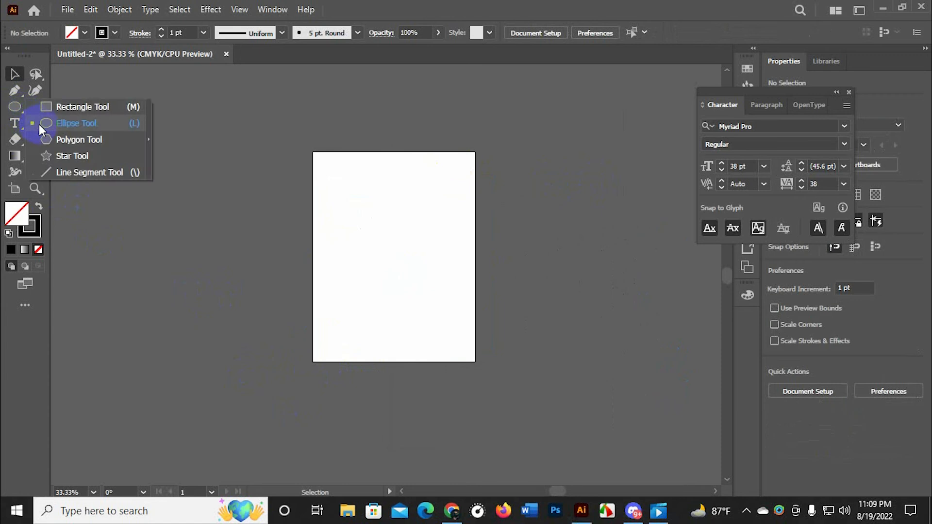
click(58, 104)
drag(336, 209, 394, 256)
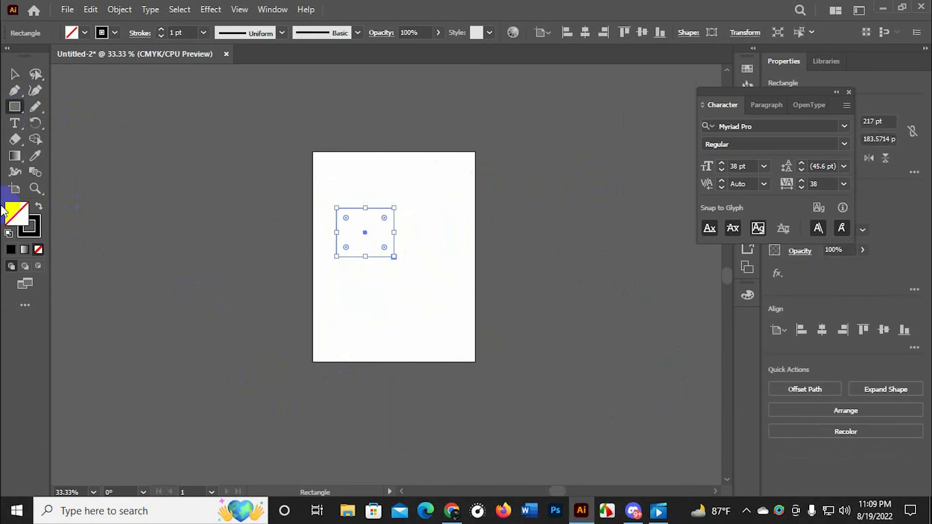
- Try to rotate the rectangle clockwise around a point outside its lower-right corner, and delete the rectangle
click(36, 124)
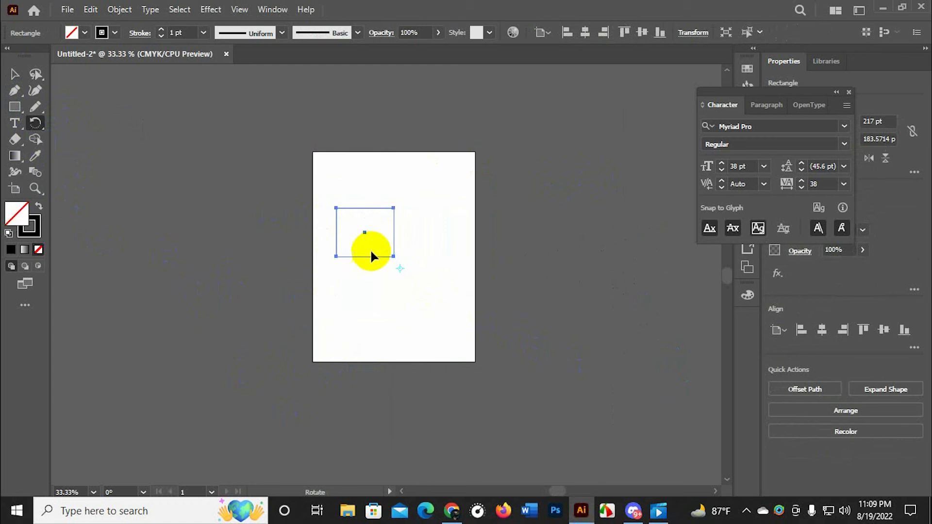
drag(371, 251, 381, 253)
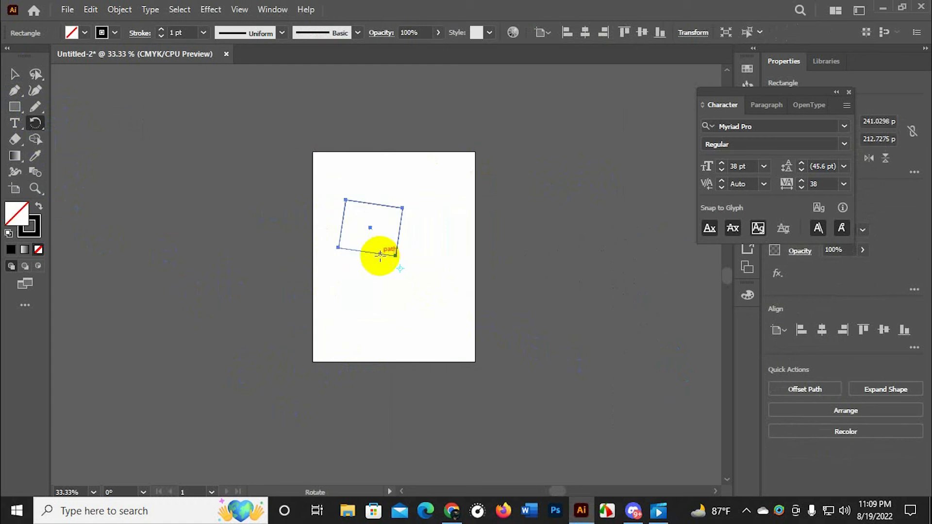
key(ctrl+z)
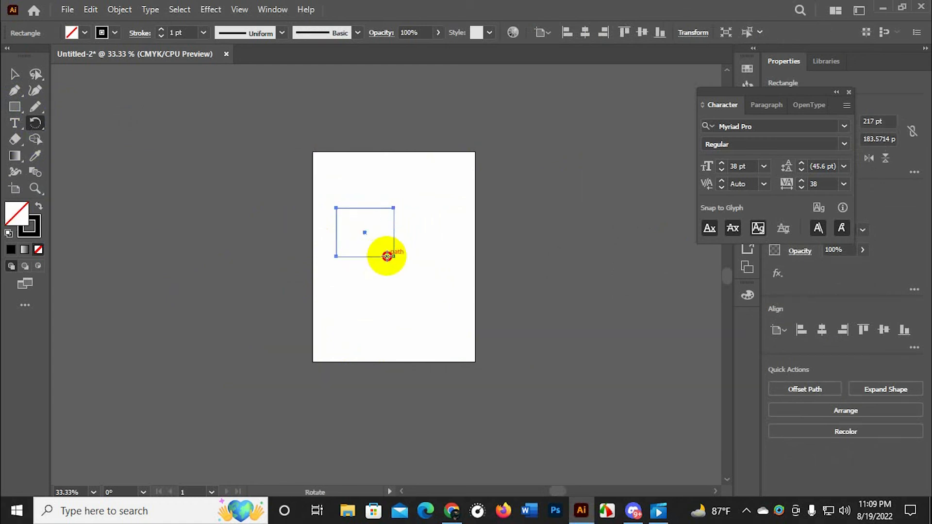
alt+click(386, 256)
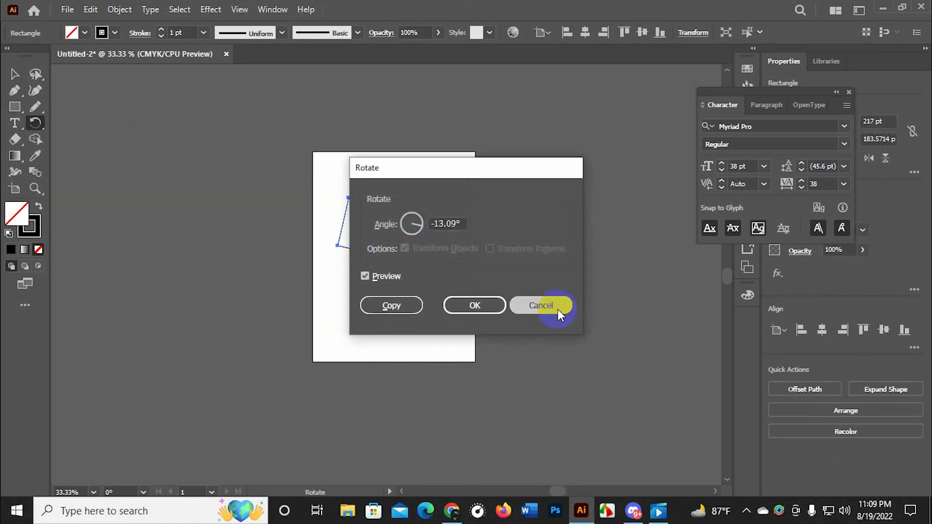
click(541, 305)
key(Delete)
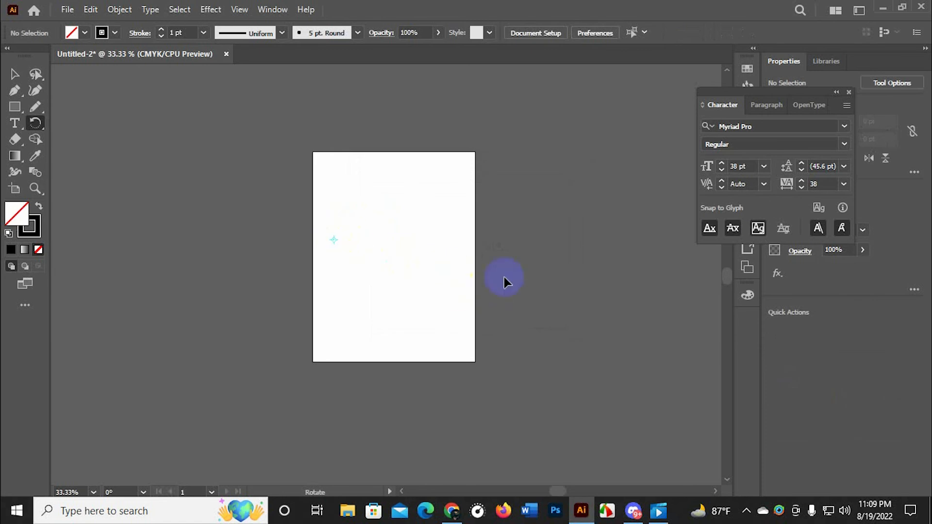
- Draw an unfilled rectangle about 185 × 278 pt and rotate a copy slightly clockwise around a point outside its lower-right corner
click(14, 108)
drag(355, 205, 404, 278)
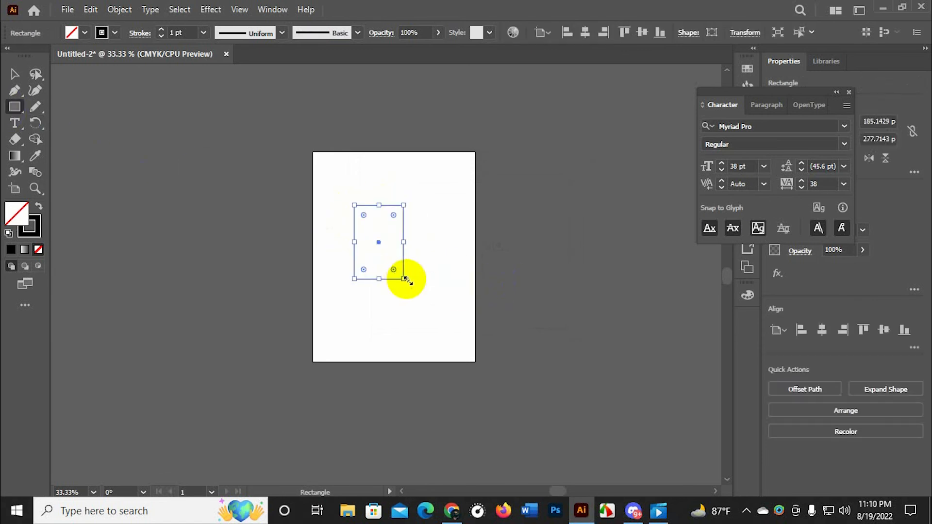
click(35, 123)
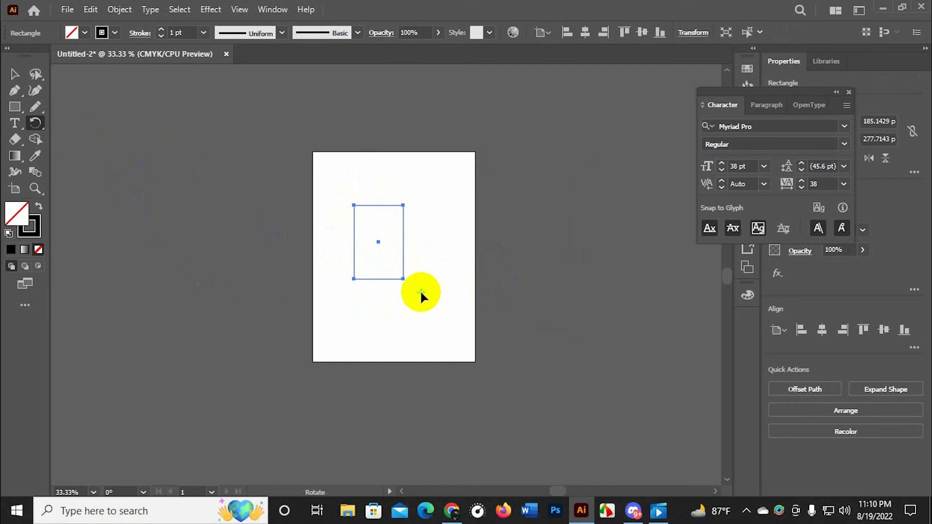
drag(405, 273, 409, 267)
- Repeat the rotated copy of the rectangle until the outlines form a complete ring around the rotation point
key(ctrl+d)
key(ctrl+d)
key(ctrl+d)
key(ctrl+d)
key(ctrl+d)
key(ctrl+d)
key(ctrl+d)
key(ctrl+d)
key(ctrl+d)
key(ctrl+d)
key(ctrl+d)
key(ctrl+d)
key(ctrl+d)
key(ctrl+d)
key(ctrl+d)
key(ctrl+d)
key(ctrl+d)
key(ctrl+d)
key(ctrl+d)
key(ctrl+d)
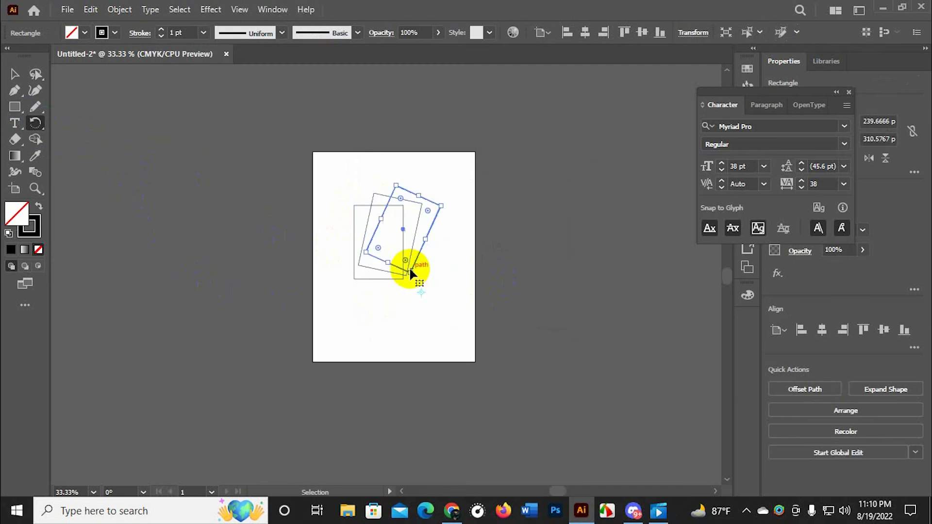
key(ctrl+d)
key(ctrl+d)
key(ctrl+d)
key(ctrl+d)
key(ctrl+d)
key(ctrl+d)
key(ctrl+d)
key(ctrl+d)
key(ctrl+d)
key(ctrl+d)
key(ctrl+d)
key(ctrl+d)
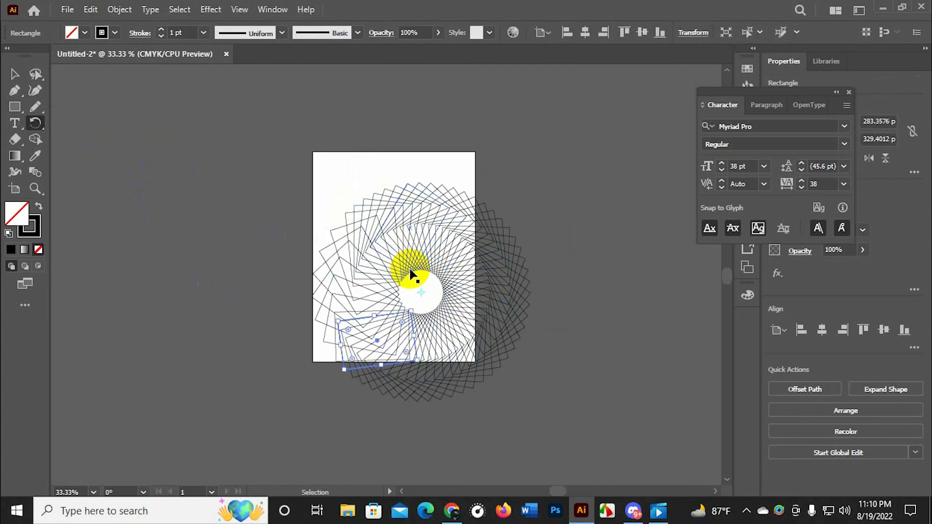
key(ctrl+d)
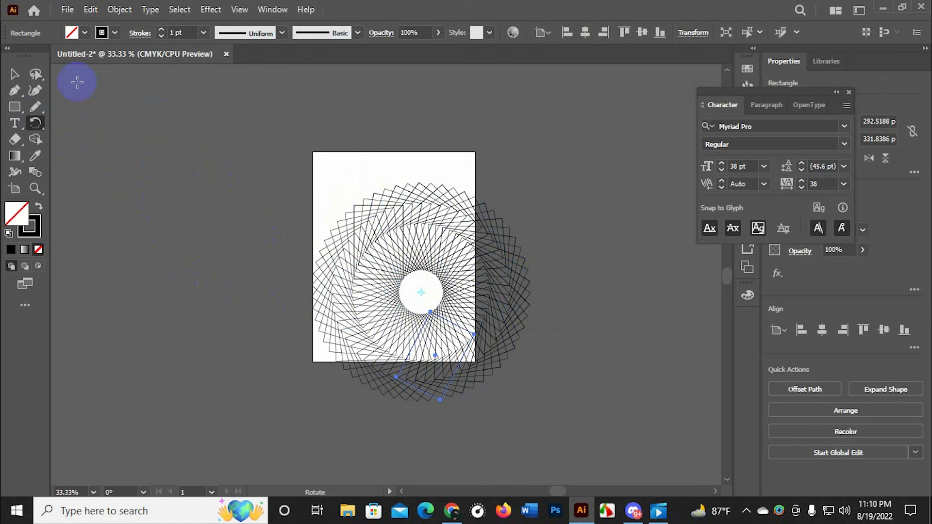
- Select the whole ring of rectangles and delete it
click(19, 78)
drag(310, 165, 552, 409)
key(Delete)
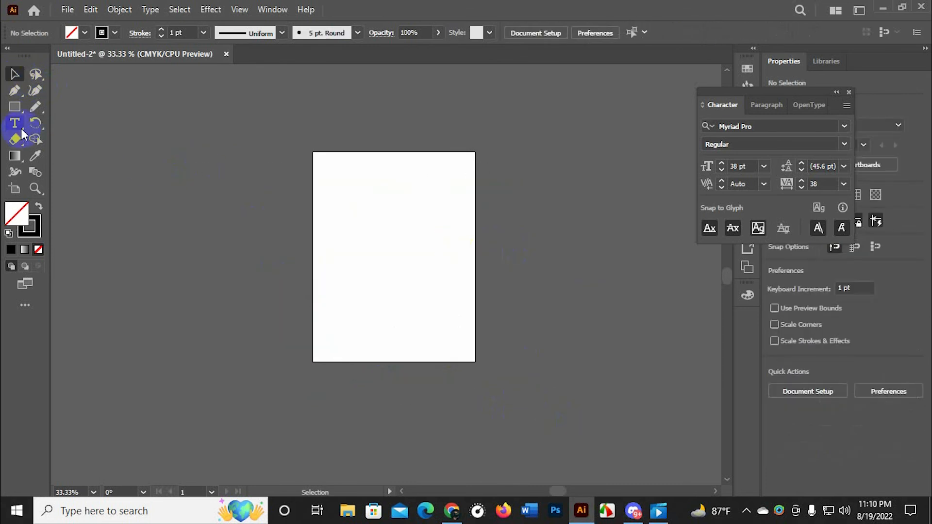
- Activate the Scale tool in place of the Rotate tool
click(35, 123)
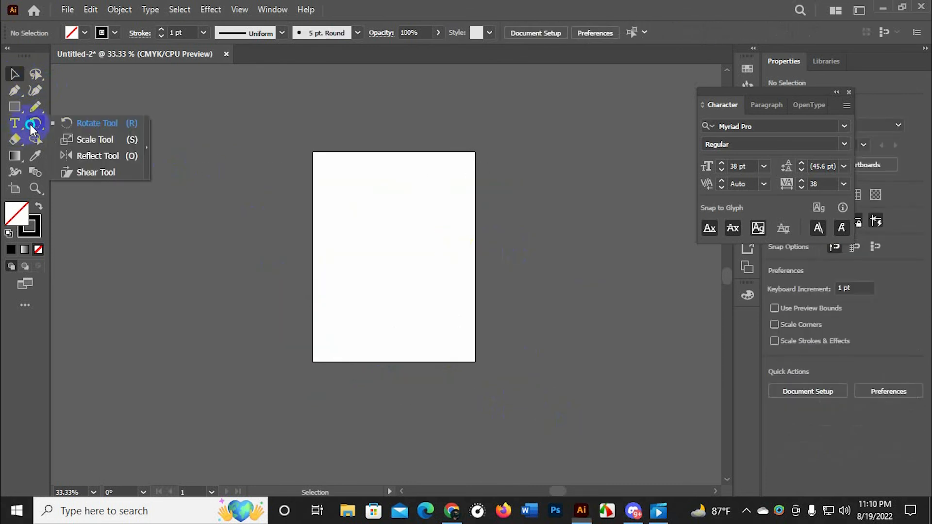
click(104, 144)
scroll(310, 233, up, 1)
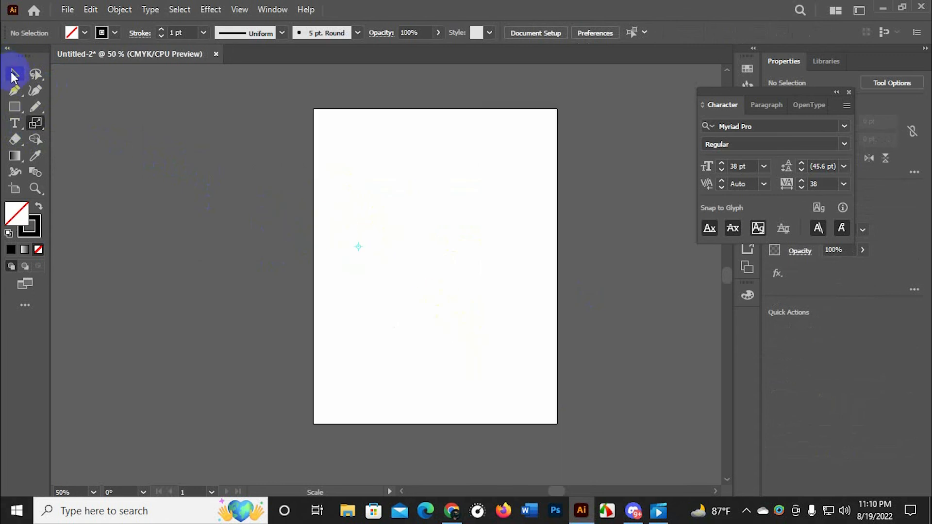
click(37, 123)
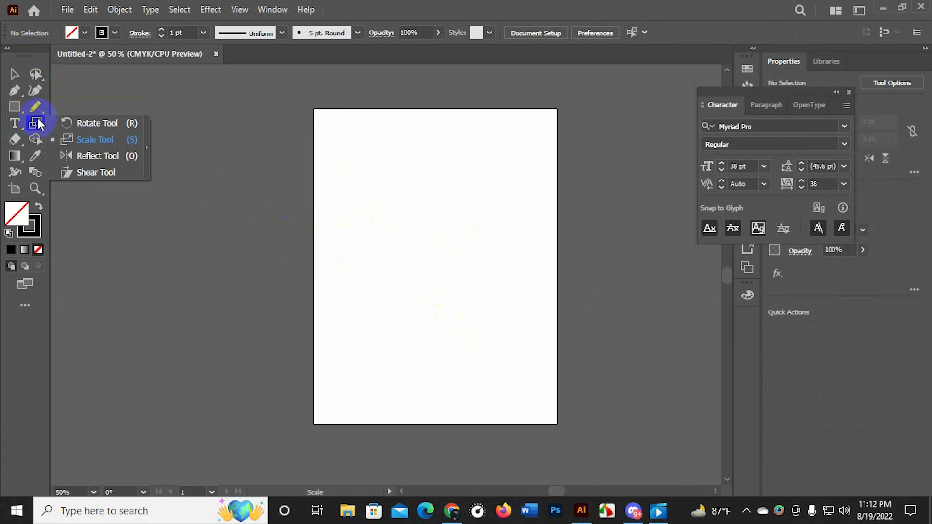
- Draw an unfilled square about 217 pt per side and scale a vertically compressed copy toward a point outside its lower-right corner
click(15, 107)
drag(356, 188, 442, 273)
click(39, 124)
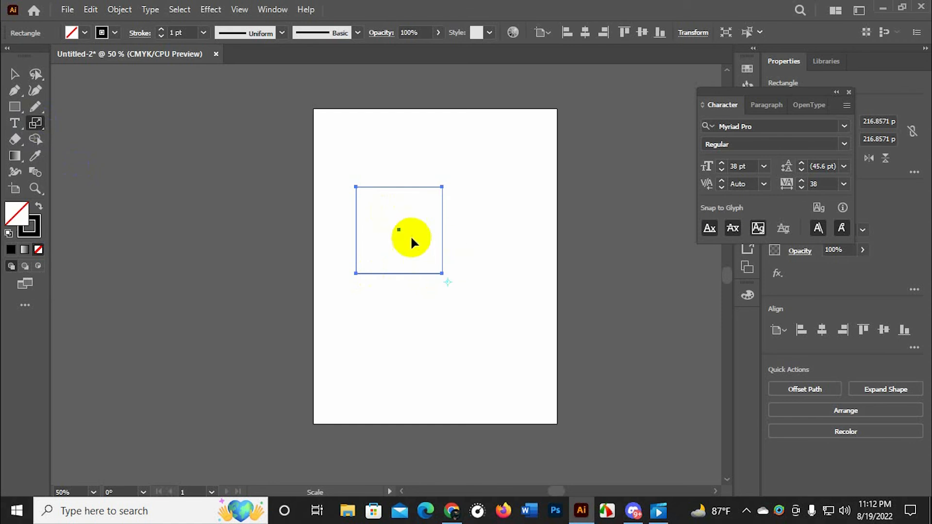
mouse_move(443, 250)
mouse_down()
mouse_move(443, 258)
mouse_move(493, 260)
mouse_move(570, 328)
mouse_move(451, 293)
mouse_move(449, 271)
mouse_move(432, 264)
mouse_move(442, 263)
mouse_up()
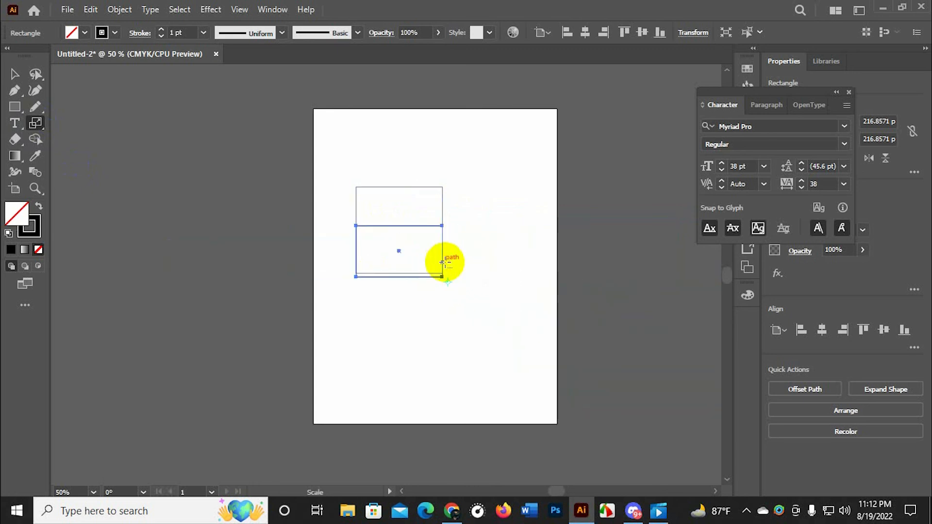
- Repeat the scaled copy several times so the rectangles get progressively flatter toward the scaling point
key(ctrl+d)
key(ctrl+d)
key(ctrl+d)
key(ctrl+d)
key(ctrl+d)
key(ctrl+d)
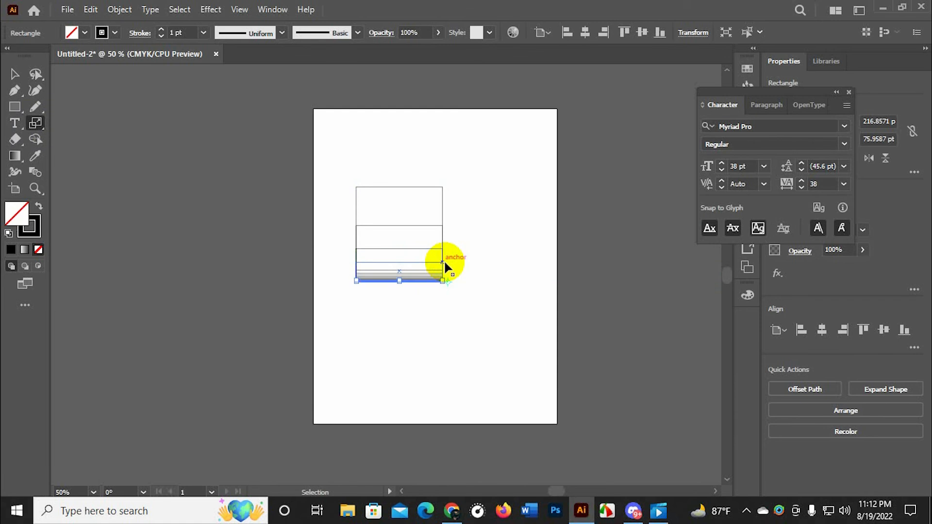
- Add five more repeats of the scaled copy, flattening the rectangles down to a line at the stack's base
key(ctrl+d)
key(ctrl+d)
key(ctrl+d)
key(ctrl+d)
key(ctrl+d)
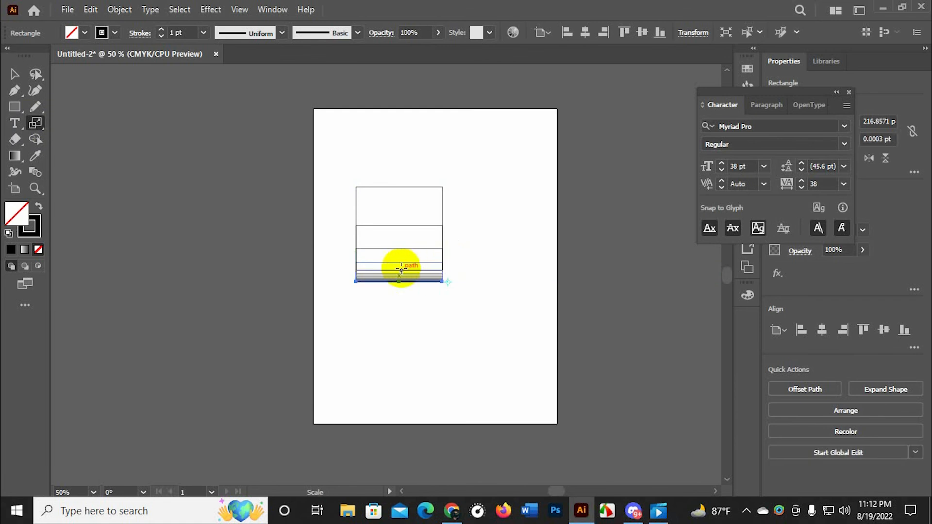
- Select the whole stack of scaled rectangles and delete it
click(14, 74)
scroll(473, 282, up, 1)
drag(485, 165, 406, 304)
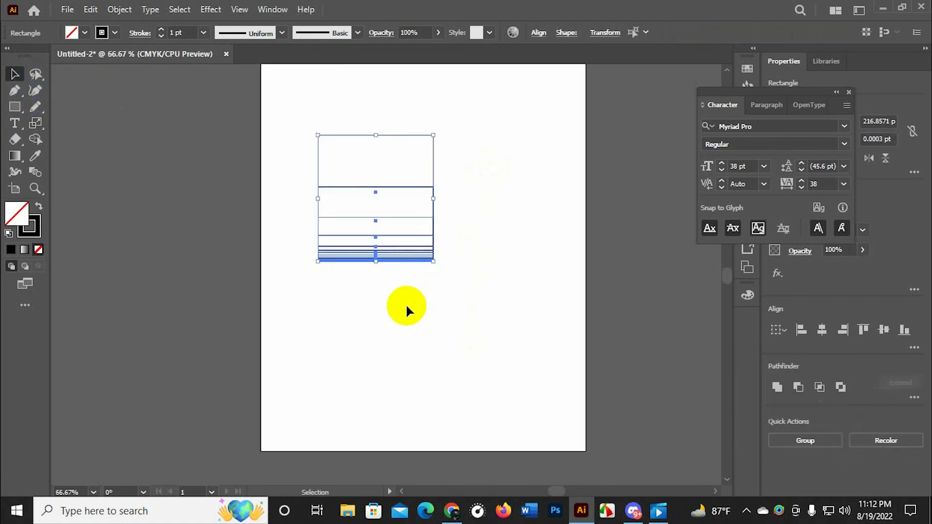
key(Delete)
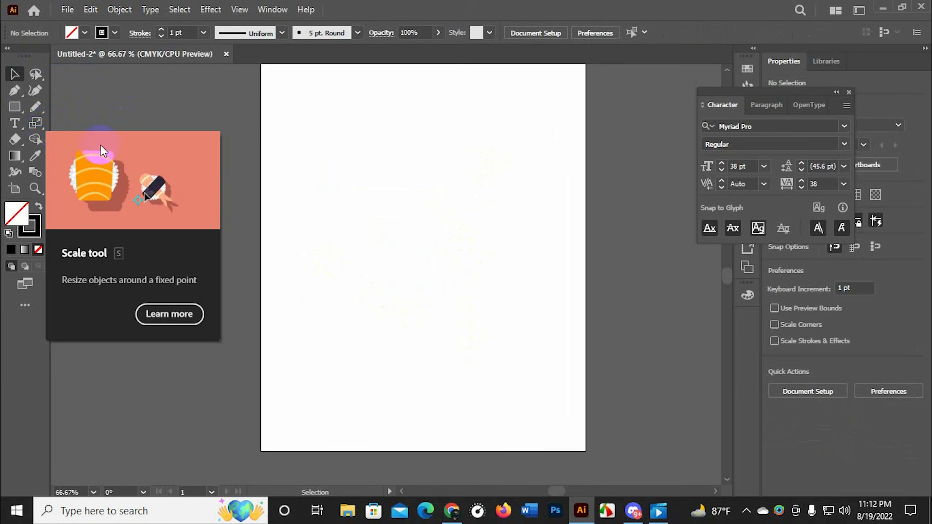
- Draw an unfilled square about 203 pt per side and reflect it about a point just outside its right edge
mouse_move(40, 123)
mouse_down()
mouse_move(77, 155)
mouse_move(23, 116)
mouse_up()
click(14, 107)
mouse_move(312, 147)
mouse_down()
mouse_move(364, 217)
mouse_move(420, 256)
mouse_up()
drag(41, 127, 96, 159)
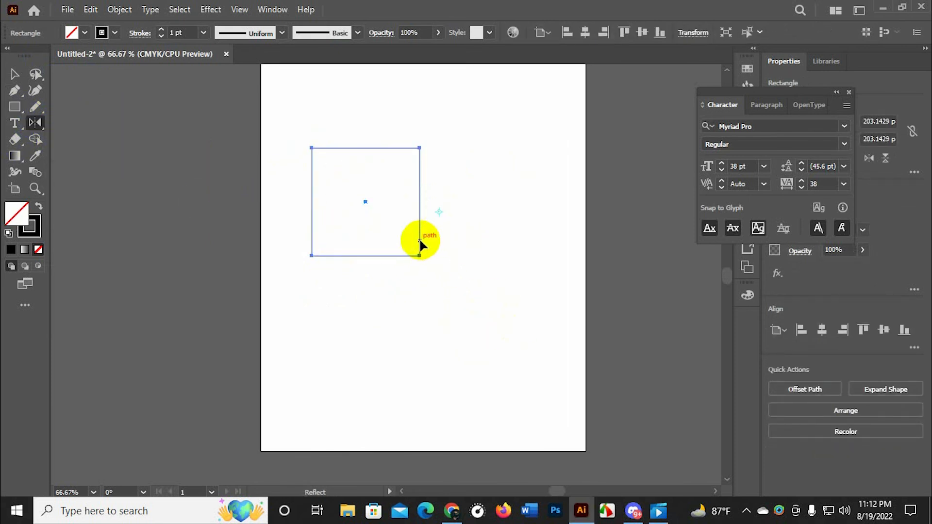
drag(421, 242, 453, 197)
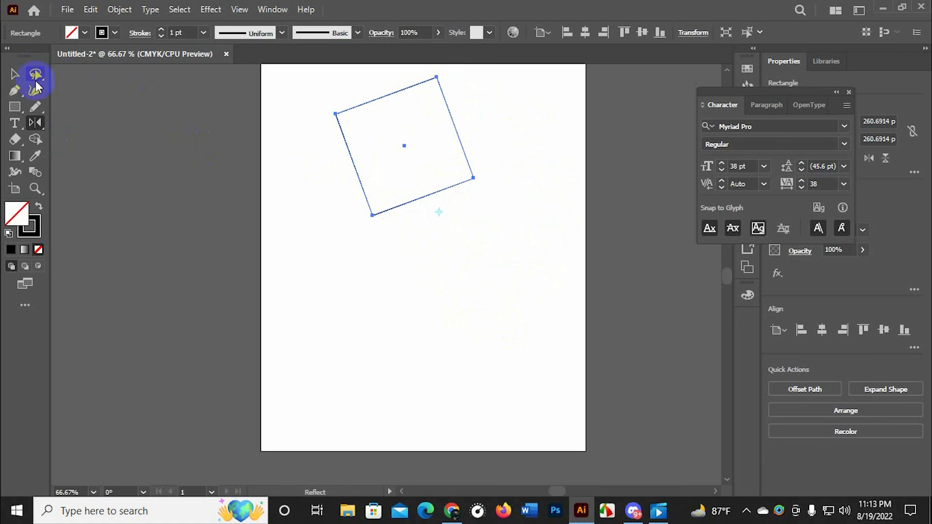
- Select the reflected square and delete it
key(v)
drag(248, 128, 563, 226)
key(Delete)
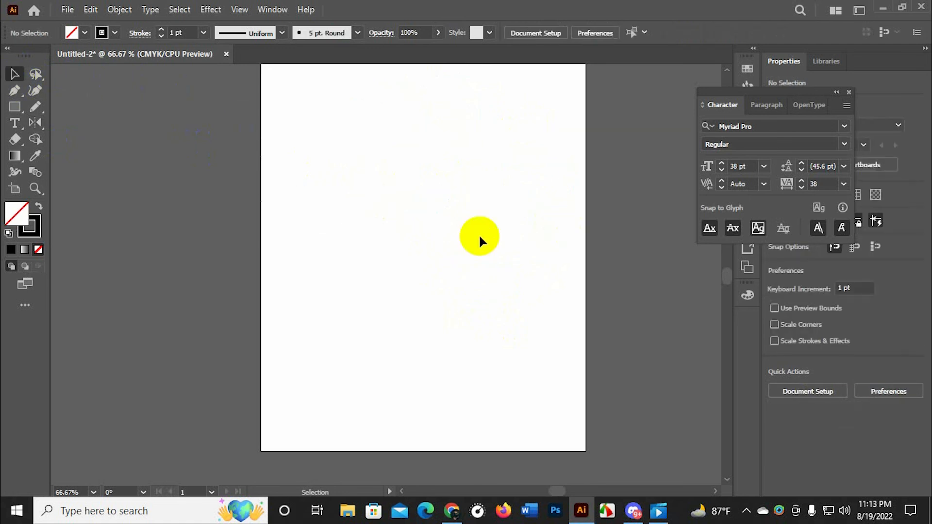
- Draw an unfilled square about 177 pt per side and reflect a tilted copy about a point outside its lower-right corner
click(15, 106)
drag(329, 171, 424, 265)
click(36, 122)
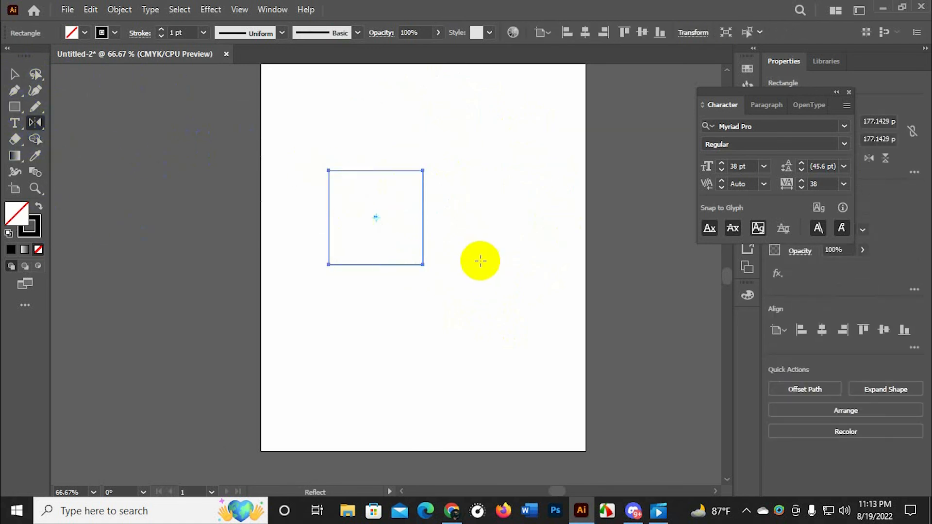
drag(422, 241, 451, 221)
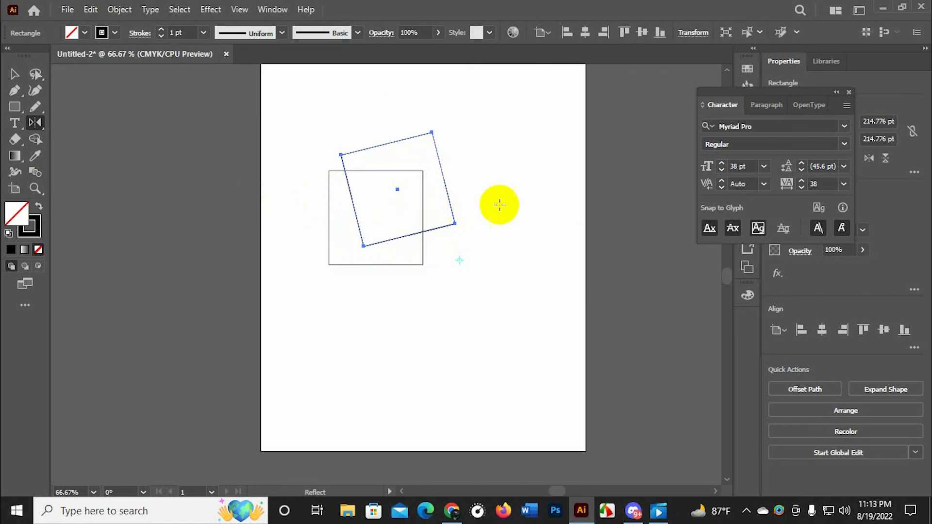
scroll(352, 252, up, 2)
scroll(306, 218, down, 2)
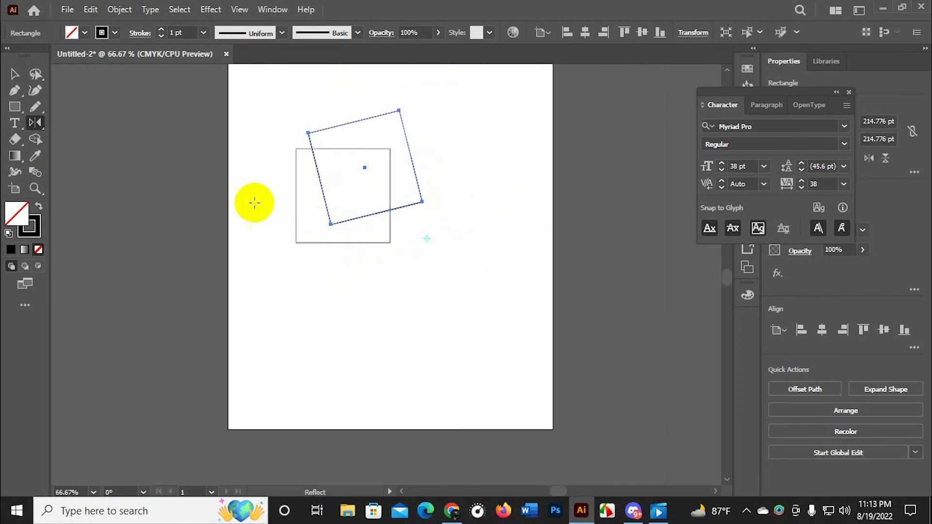
- Select both the original square and its reflected copy and delete them
click(14, 74)
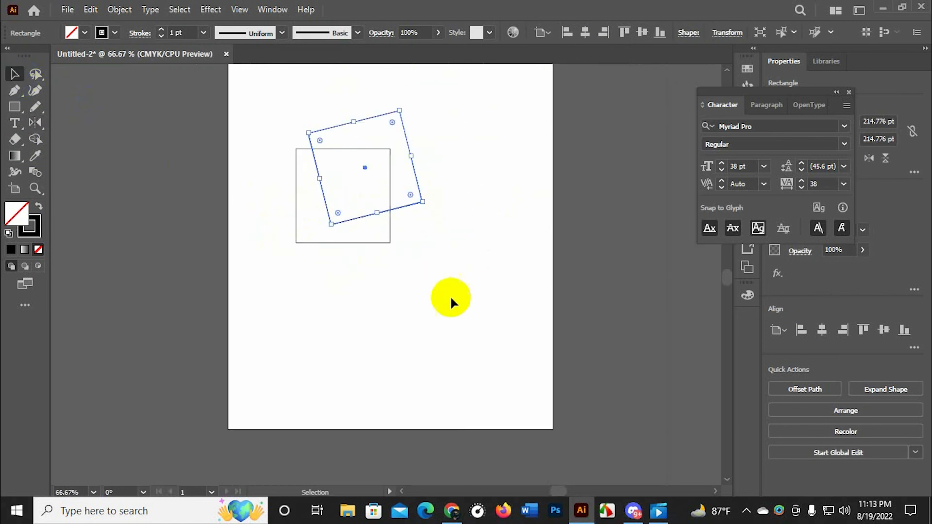
scroll(436, 297, up, 2)
scroll(291, 136, down, 3)
drag(313, 154, 357, 340)
scroll(364, 371, up, 5)
drag(417, 275, 302, 380)
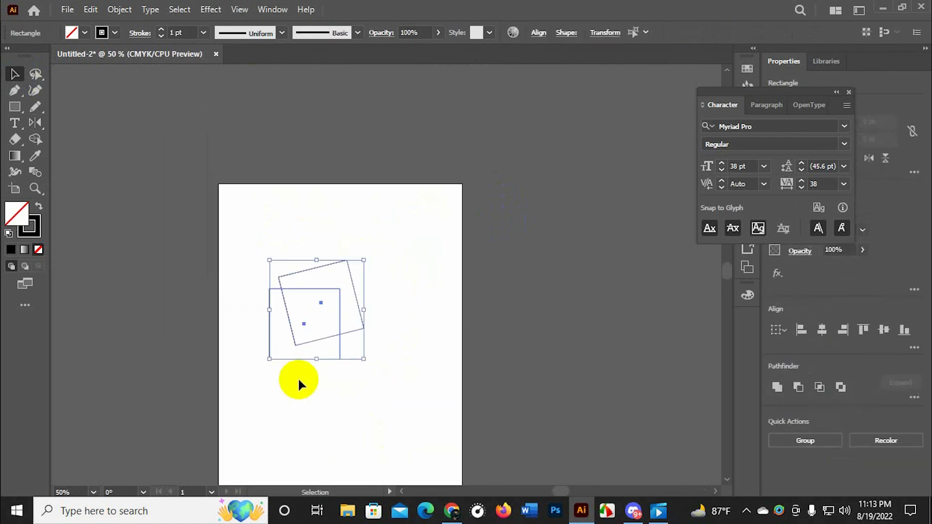
key(Delete)
- Draw an unfilled rectangle about 207 by 264 pt and shear it about a point outside its lower-right corner
click(34, 130)
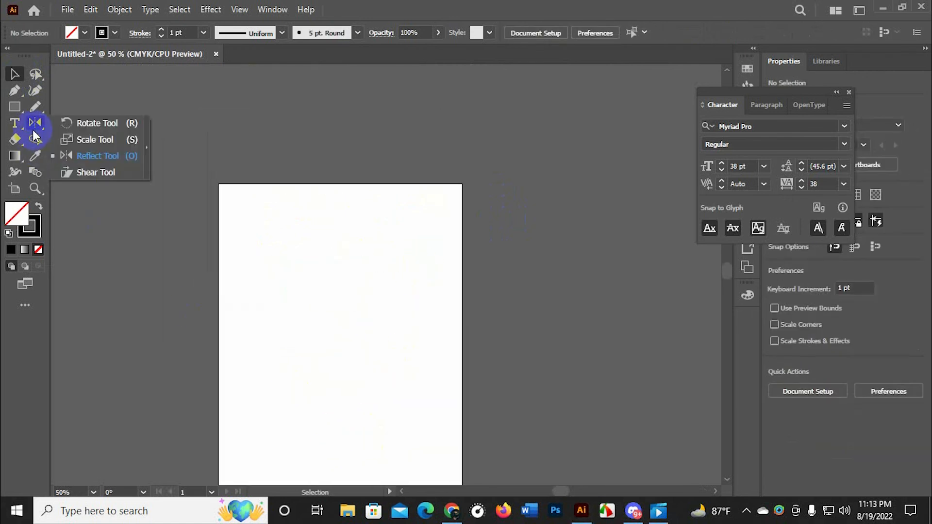
click(80, 175)
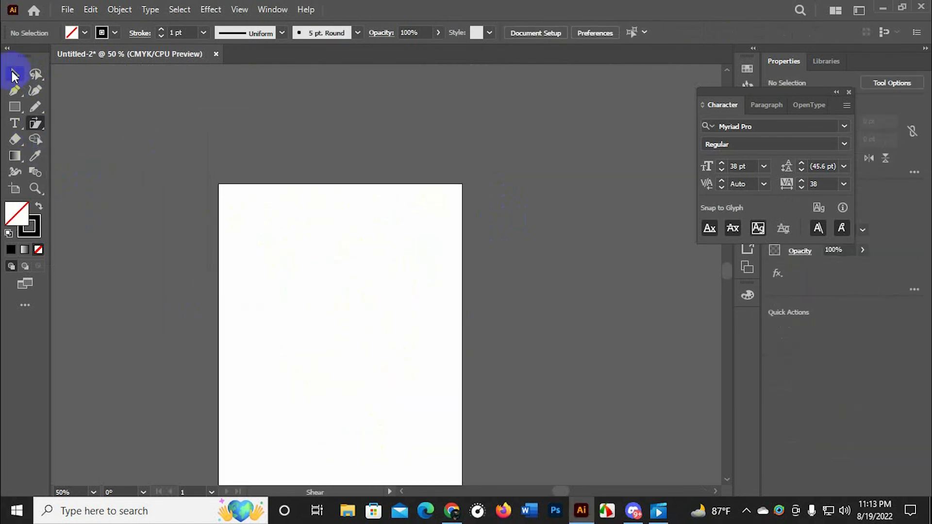
click(14, 106)
scroll(335, 337, down, 3)
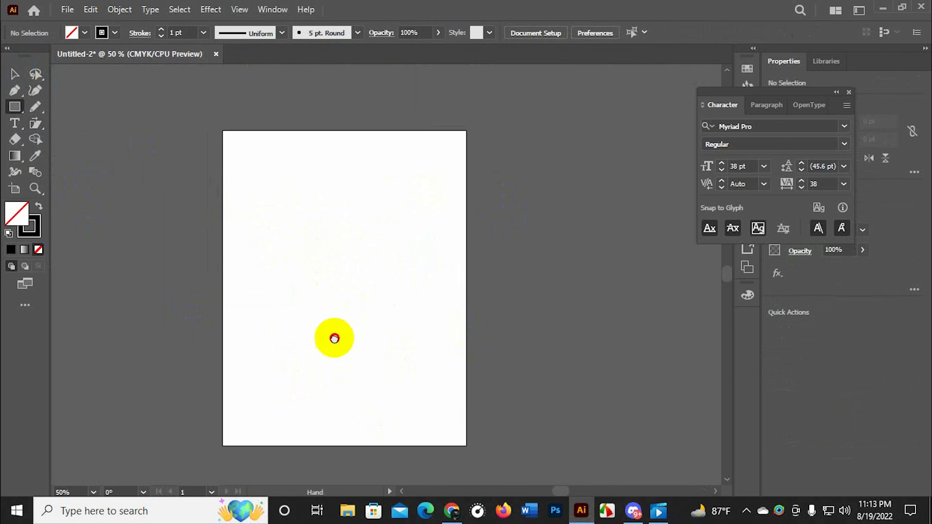
mouse_move(277, 187)
mouse_down()
mouse_move(356, 254)
mouse_move(360, 292)
mouse_up()
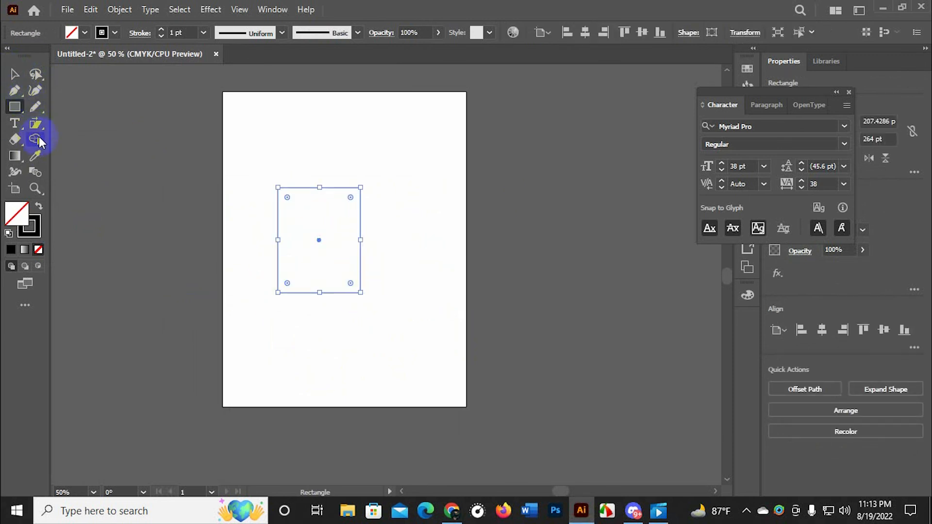
drag(36, 124, 87, 176)
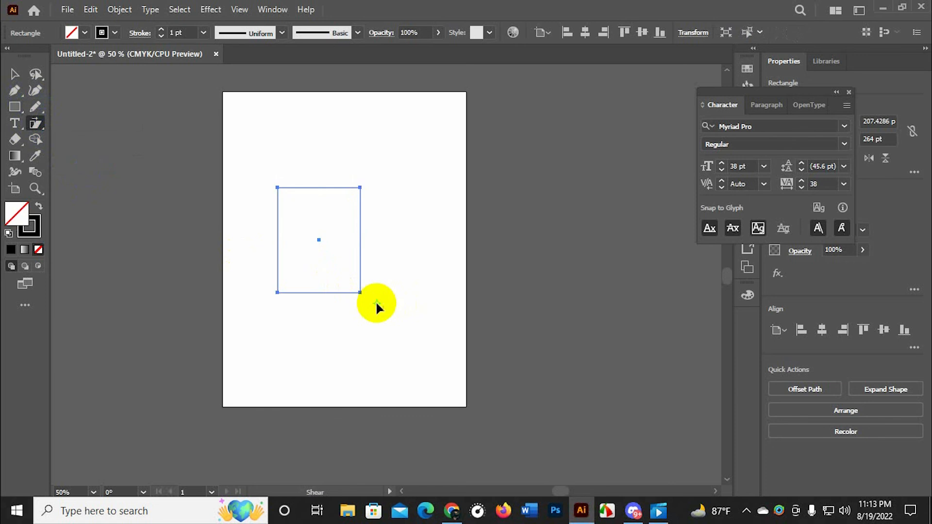
drag(361, 266, 391, 260)
- Select the sheared artwork and delete it
click(15, 77)
drag(249, 177, 509, 331)
key(Delete)
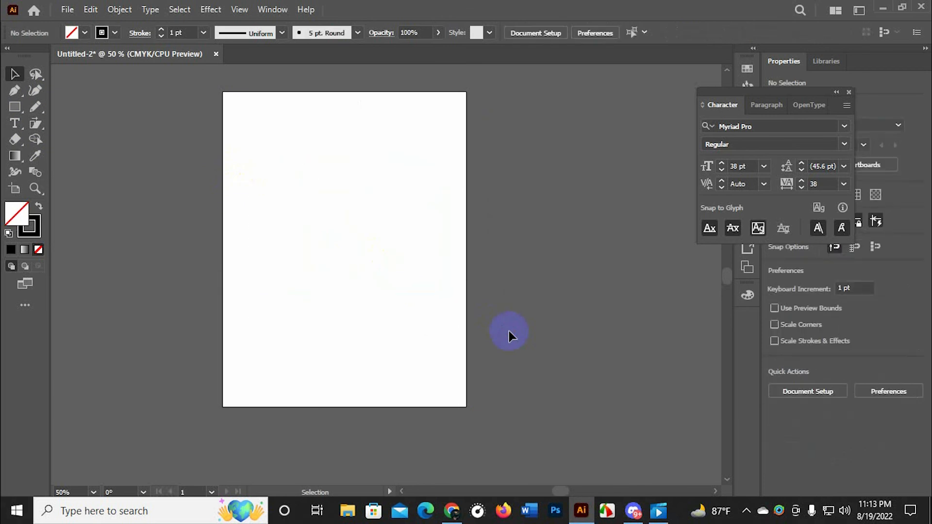
- Draw a freehand Pencil path about 319 by 272 pt and erase several stretches of it with the Eraser tool
click(23, 141)
click(73, 140)
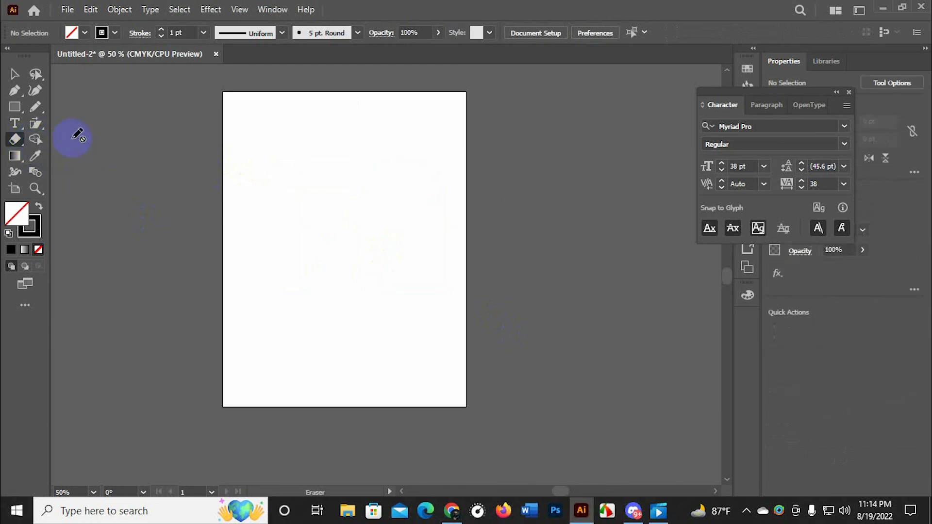
mouse_move(235, 156)
mouse_down()
mouse_move(305, 166)
mouse_move(318, 141)
mouse_move(362, 212)
mouse_up()
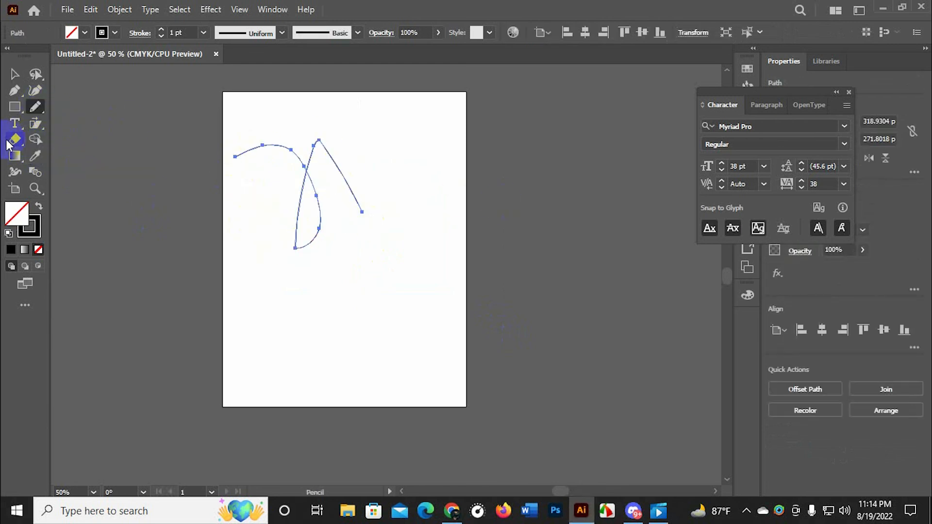
click(11, 142)
mouse_move(175, 108)
mouse_down()
mouse_move(408, 208)
mouse_move(327, 166)
mouse_move(330, 124)
mouse_move(312, 243)
mouse_move(333, 233)
mouse_move(330, 214)
mouse_move(391, 180)
mouse_up()
click(16, 141)
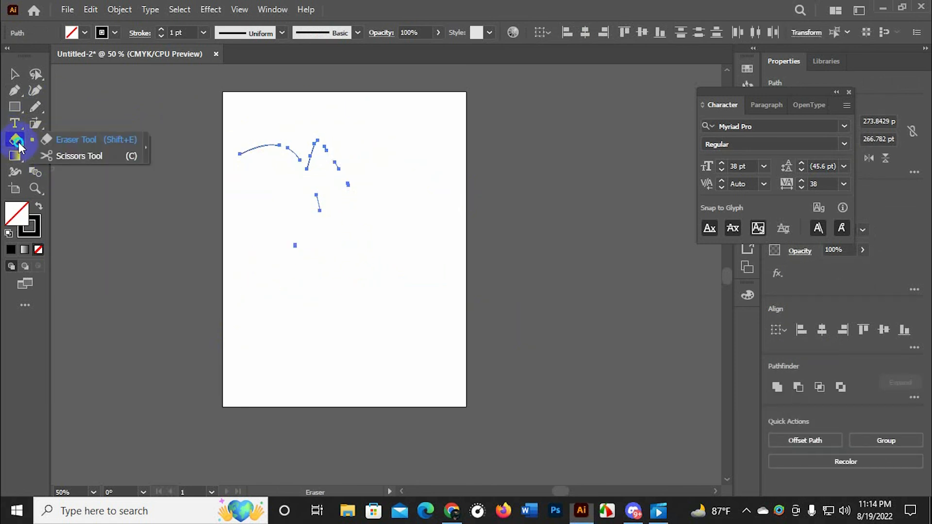
mouse_move(19, 147)
mouse_down()
mouse_move(92, 159)
mouse_move(17, 141)
mouse_up()
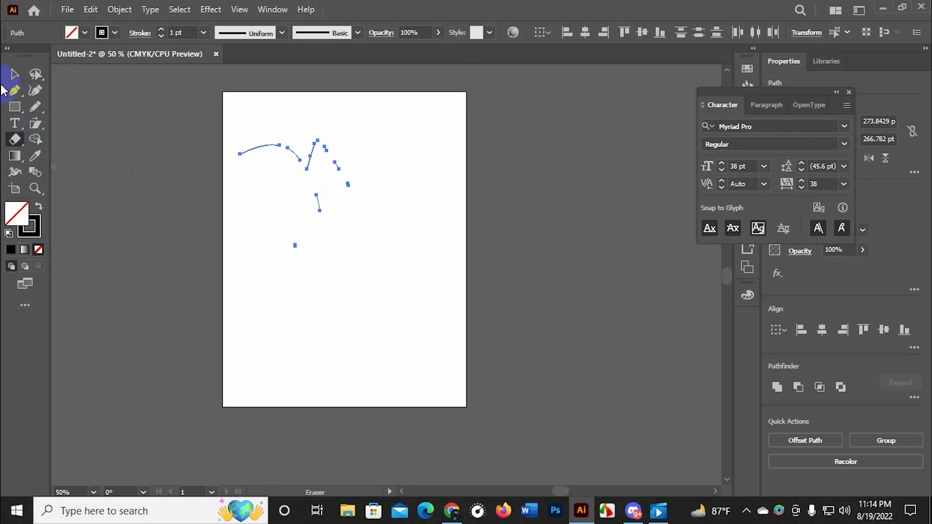
mouse_move(20, 139)
mouse_down()
mouse_move(130, 162)
mouse_move(15, 139)
mouse_move(115, 158)
mouse_move(19, 146)
mouse_up()
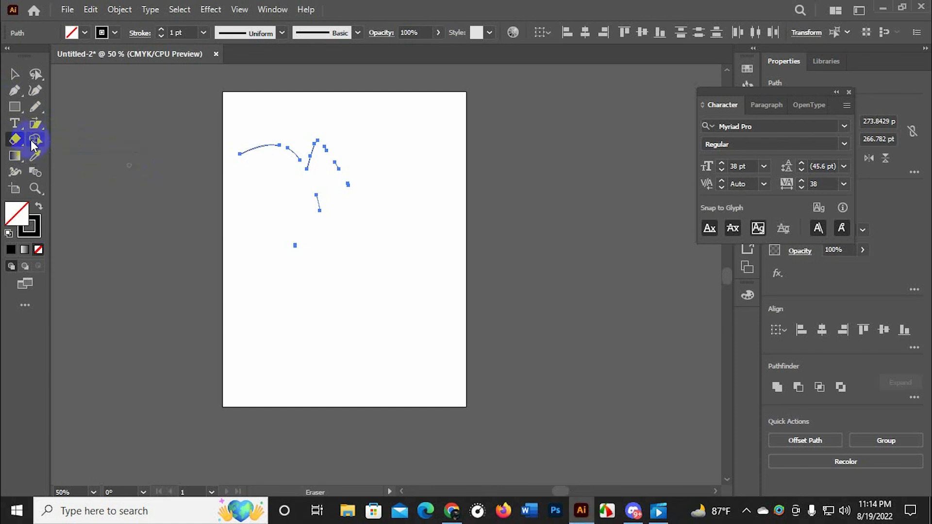
- Select all the leftover fragments of the erased path and delete them
click(14, 74)
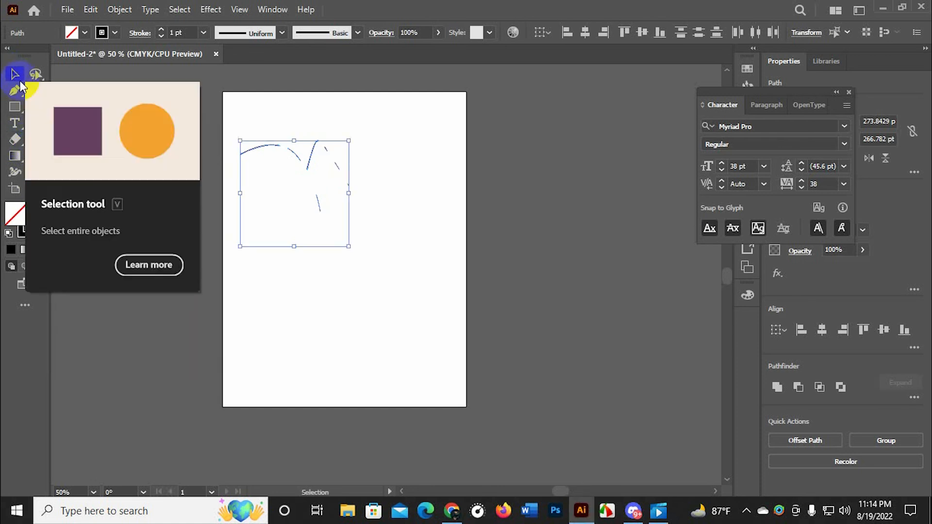
drag(247, 117, 417, 305)
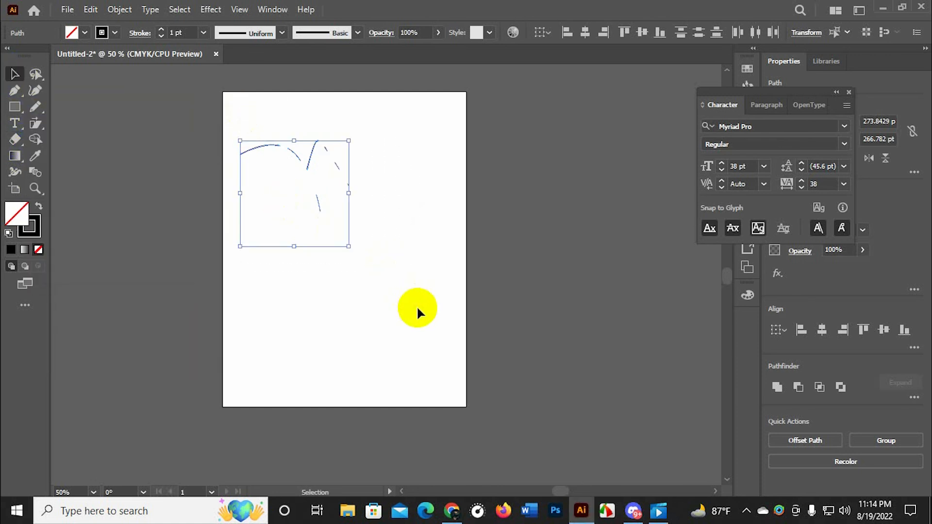
key(Delete)
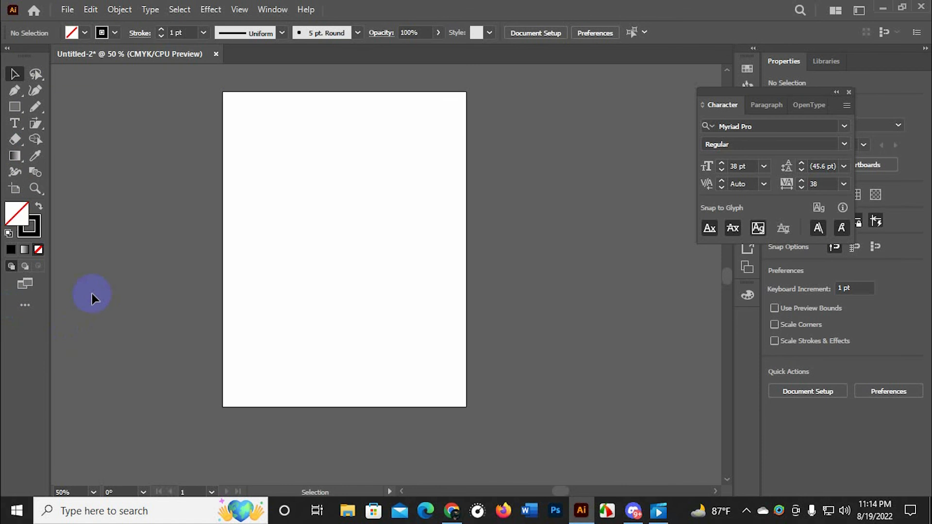
- Draw an unfilled square about 337 pt per side and an overlapping rectangle about 317 by 372 pt
click(14, 107)
drag(253, 150, 388, 284)
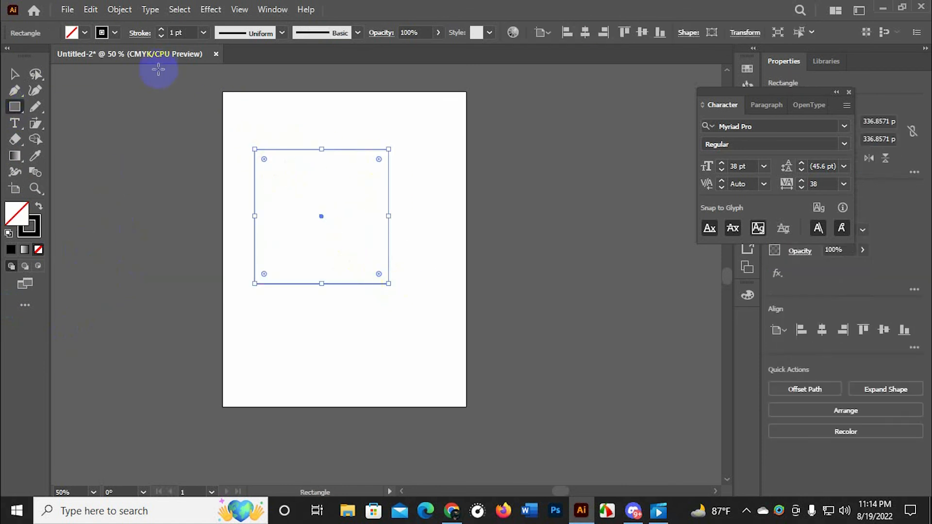
drag(255, 115, 381, 263)
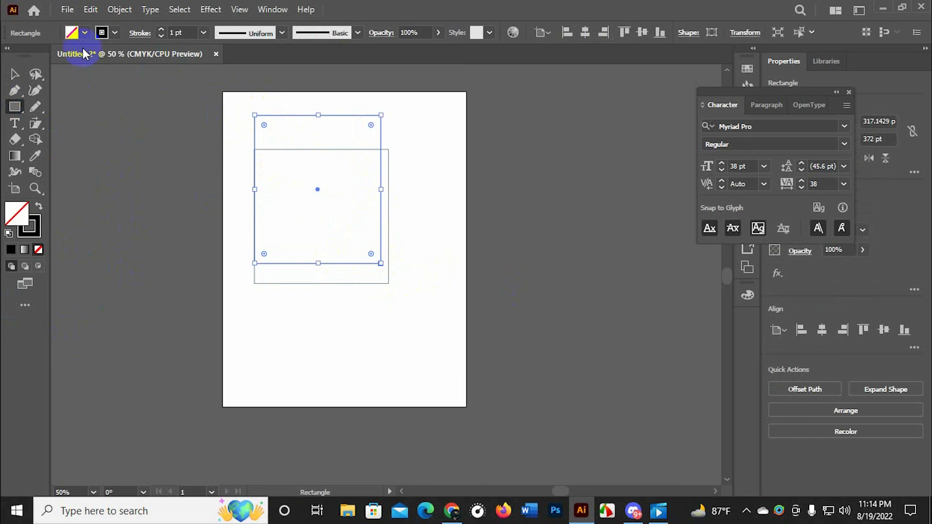
- Fill the front rectangle with dark blue
click(85, 32)
click(112, 73)
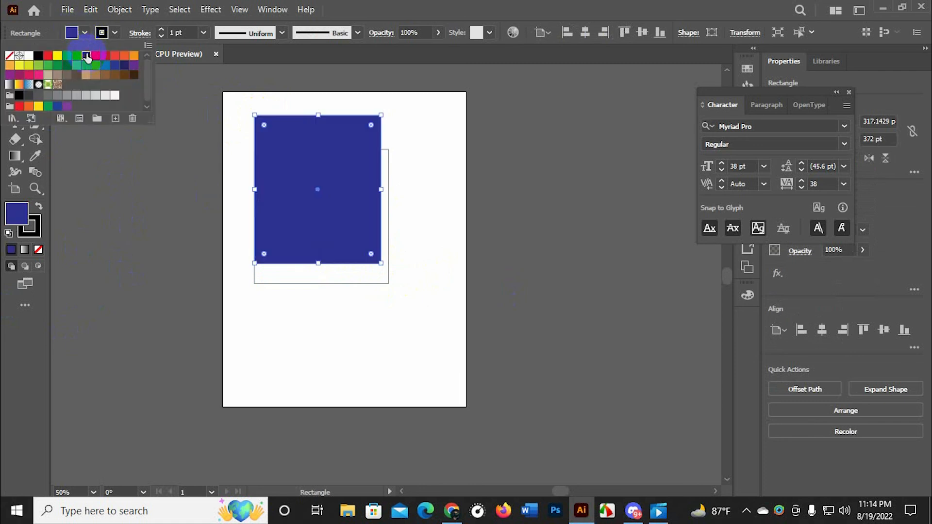
click(319, 275)
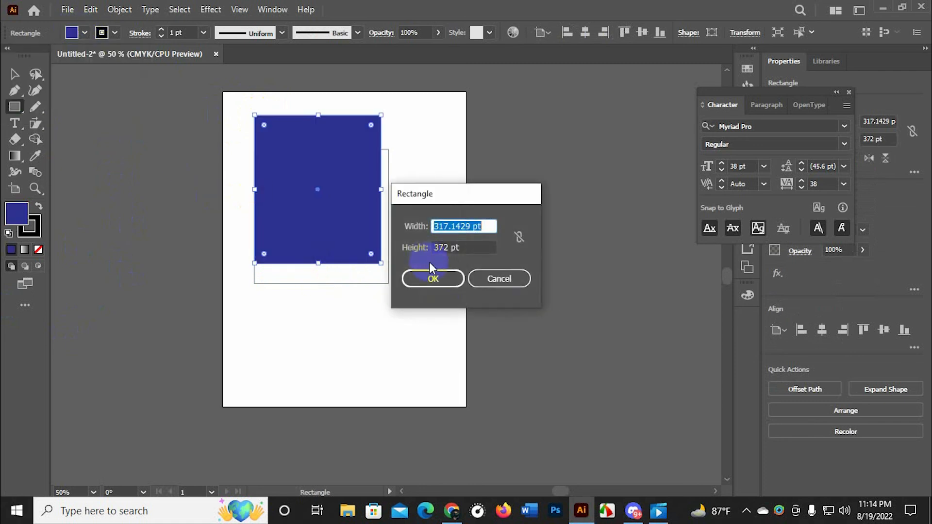
click(503, 274)
- Fill the square behind the dark blue rectangle with a lighter medium blue
click(13, 76)
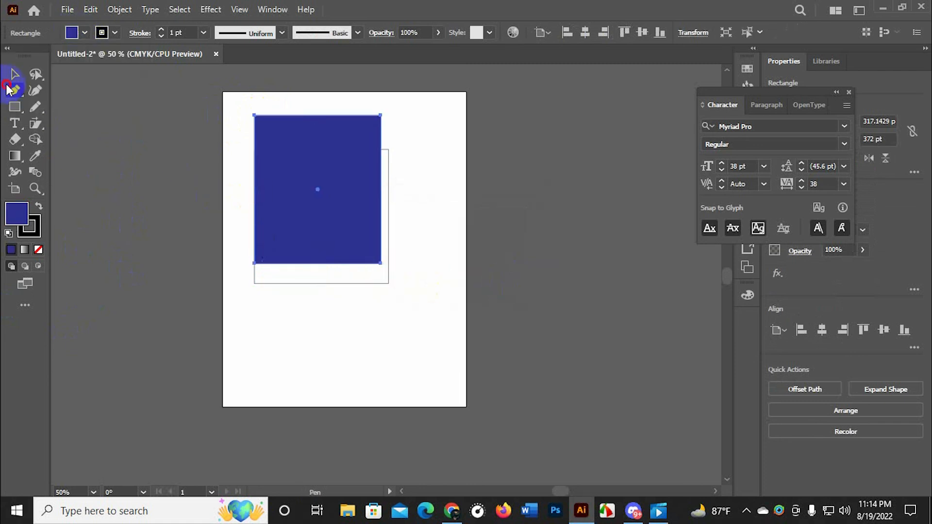
click(260, 281)
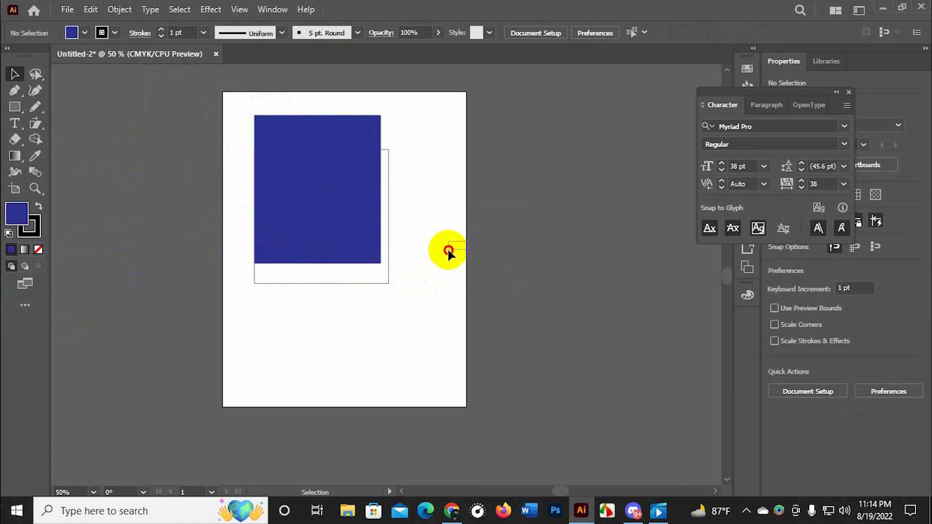
click(386, 284)
click(85, 32)
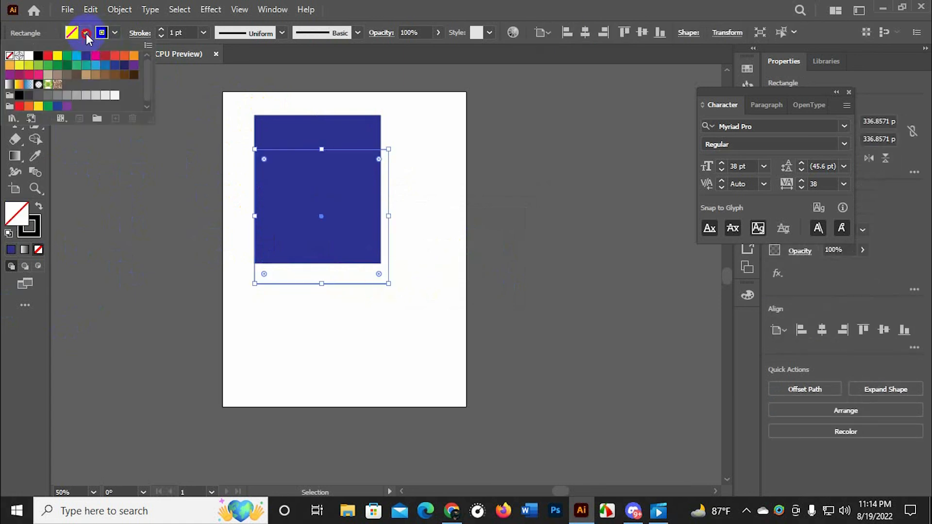
click(105, 73)
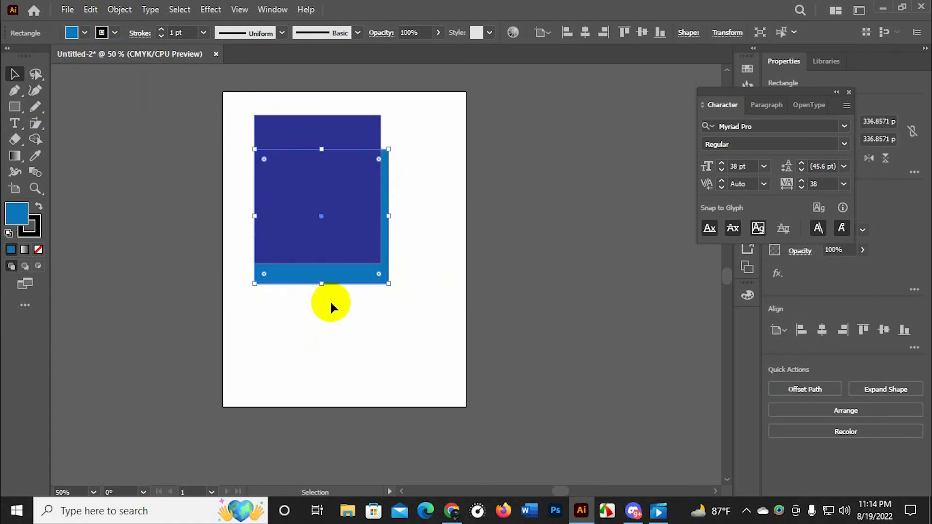
- Move the dark blue rectangle down and to the right so it overlaps only the lighter square's lower-right corner
drag(331, 236, 410, 337)
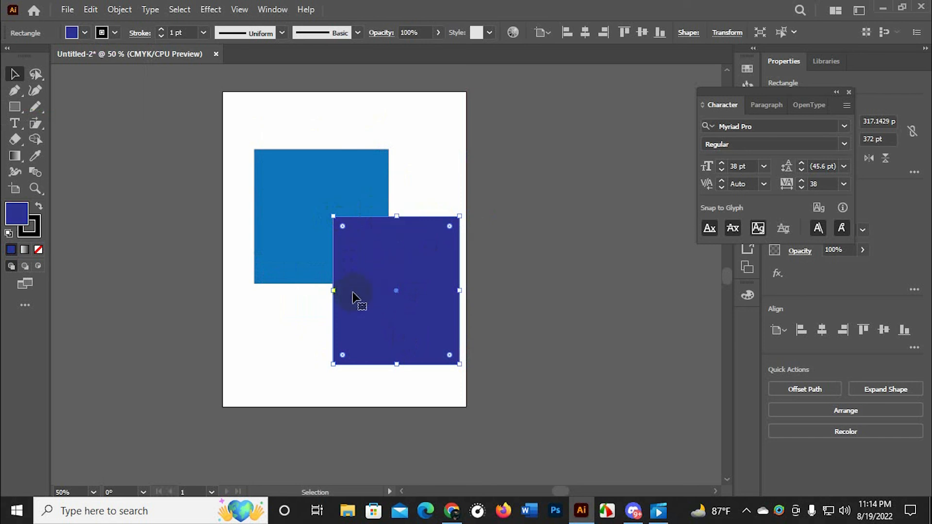
drag(333, 291, 336, 290)
click(386, 220)
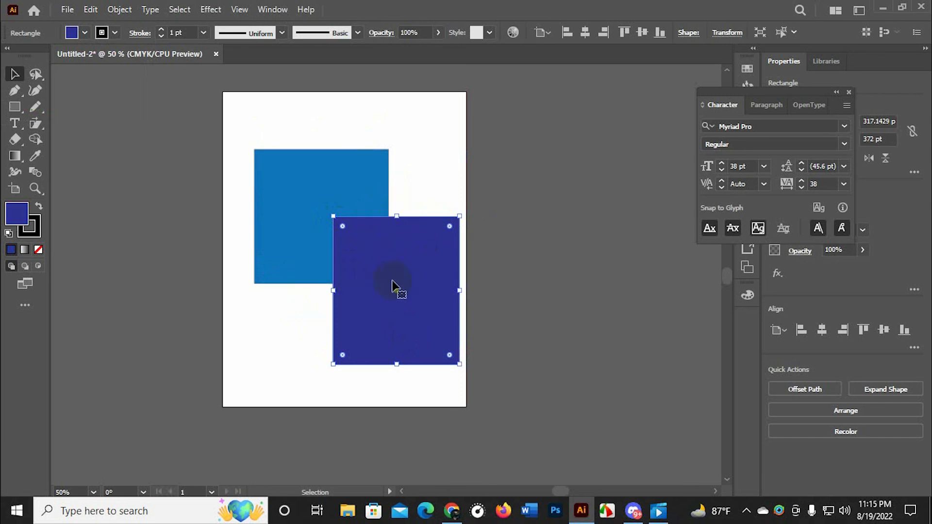
- Scale the dark blue rectangle down proportionally to about 237 by 278 pt and place it across the lighter square's lower edge
drag(339, 219, 343, 204)
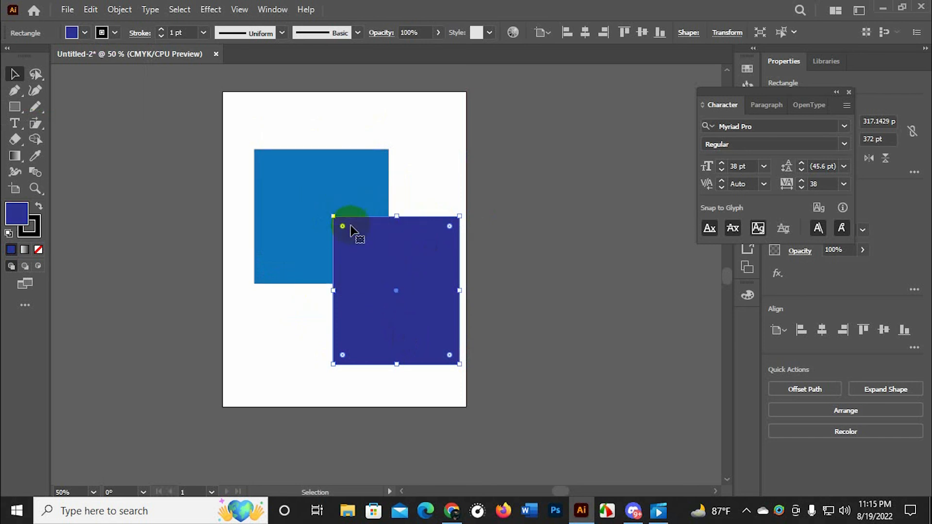
drag(390, 262, 350, 266)
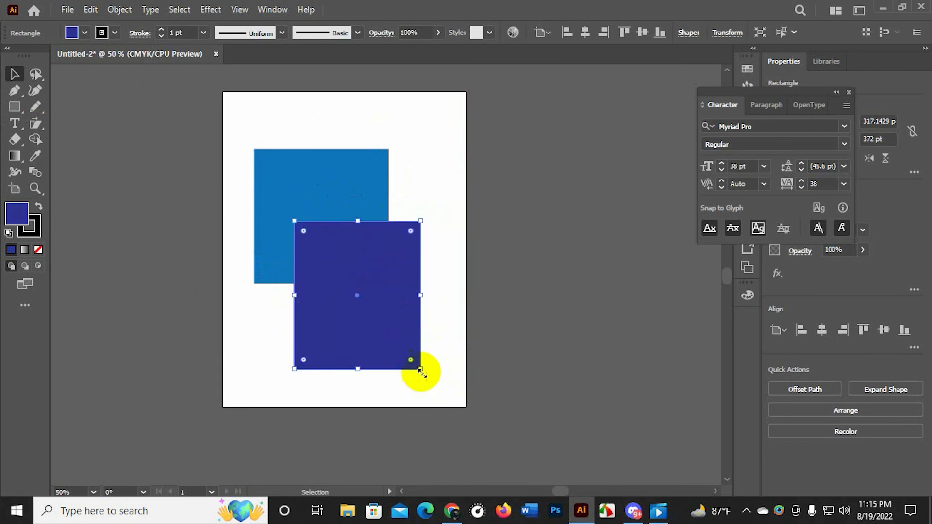
shift+click(407, 359)
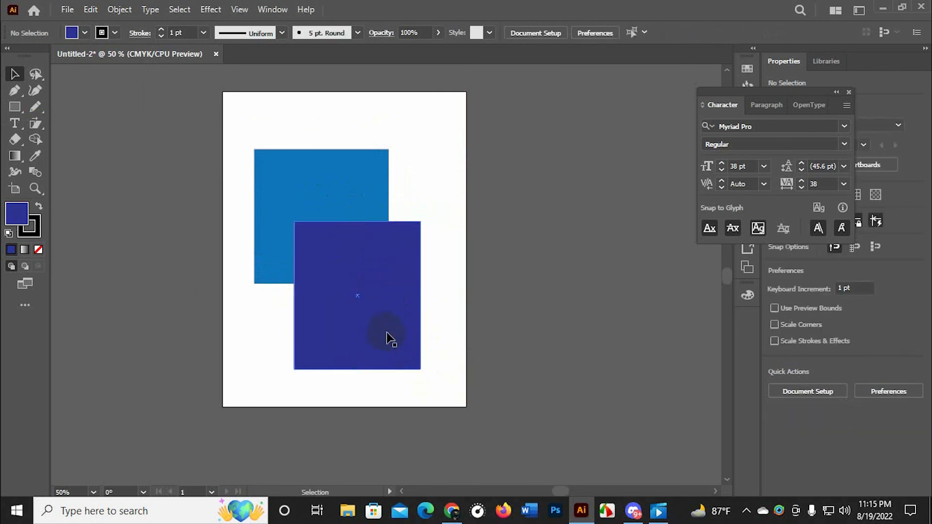
click(390, 339)
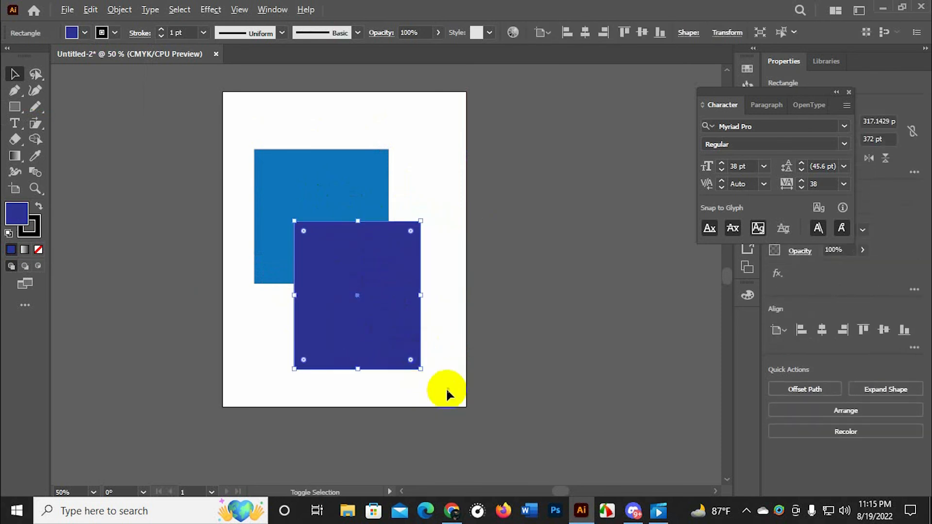
shift+click(408, 360)
click(416, 368)
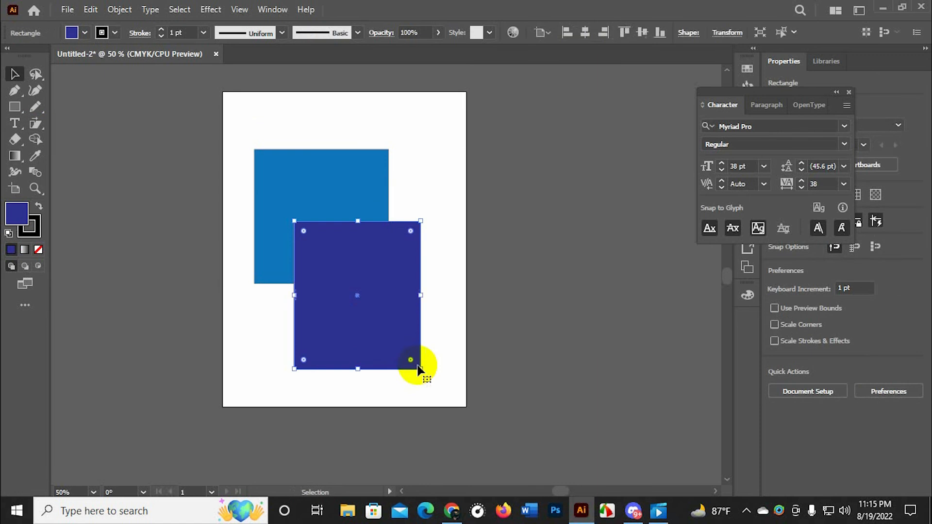
drag(421, 371, 389, 333)
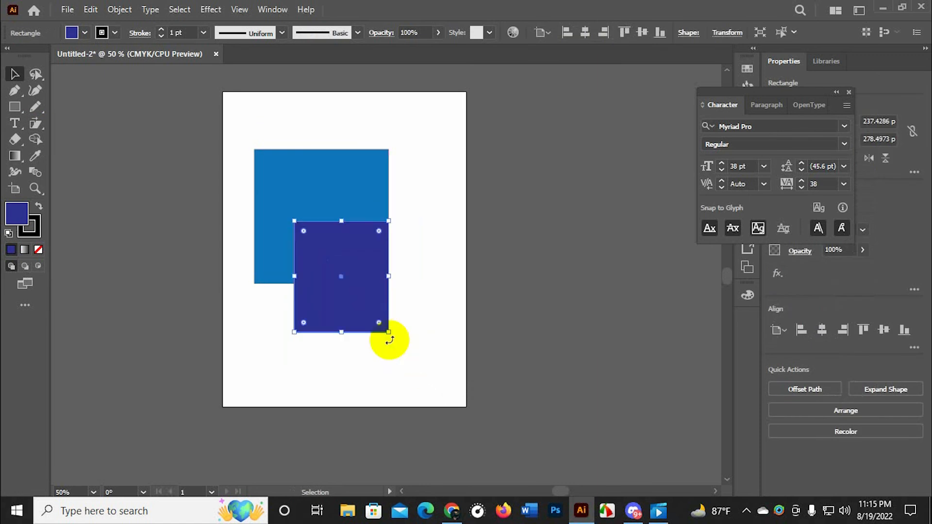
drag(354, 302, 333, 312)
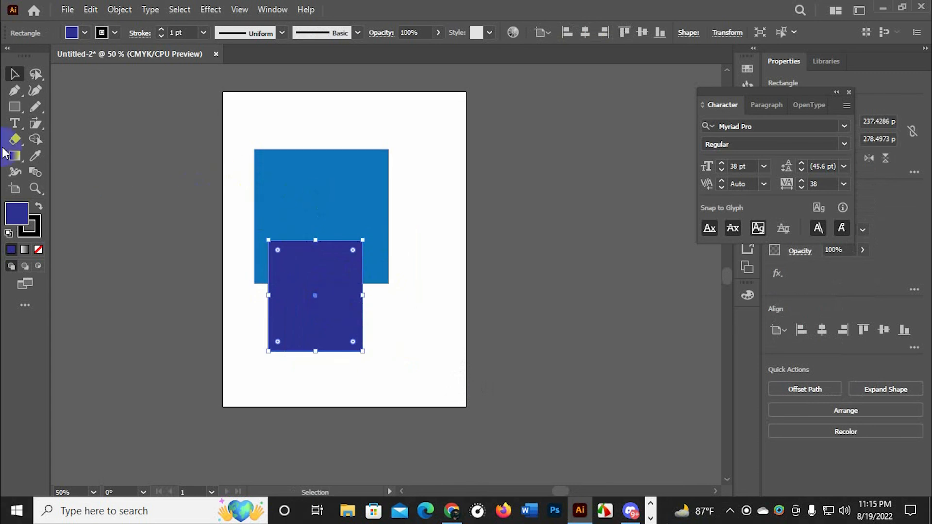
- Try to cut away the overlap with the Shape Builder while only the dark blue rectangle is selected, and undo it
click(35, 140)
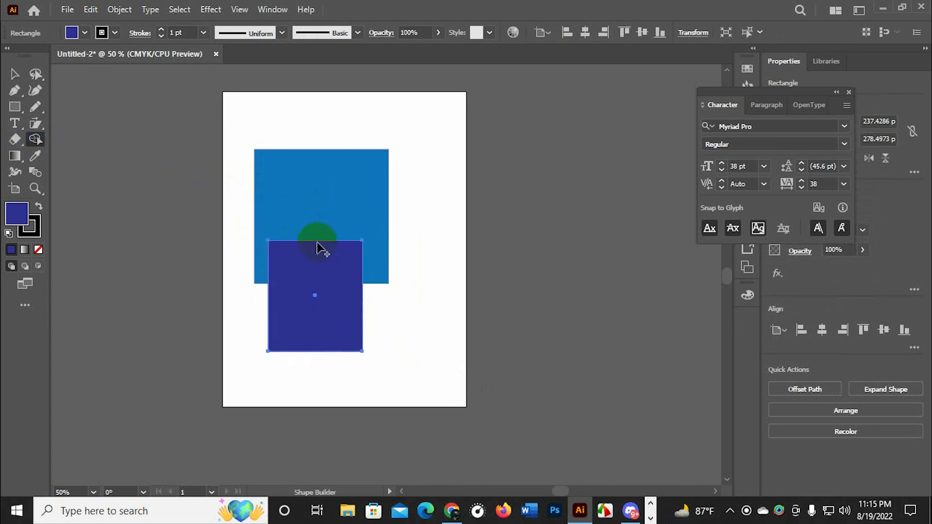
click(378, 246)
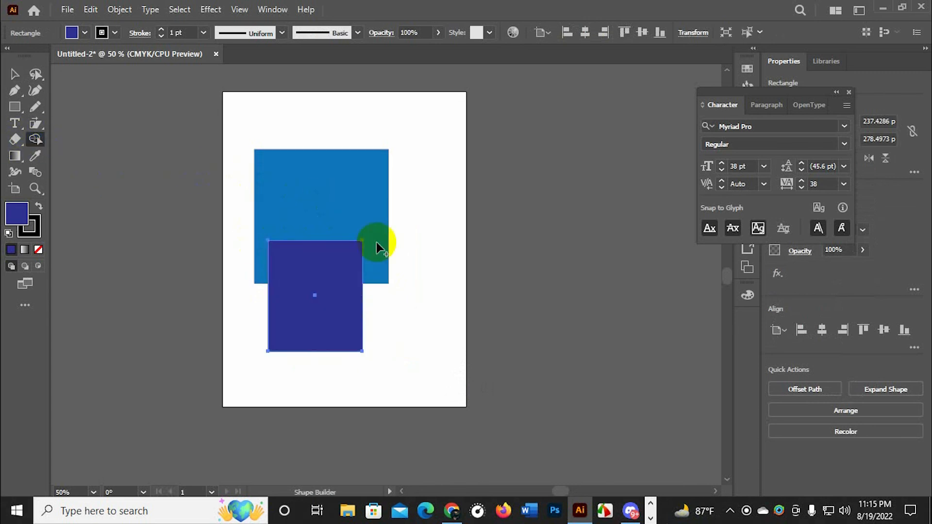
alt+click(329, 258)
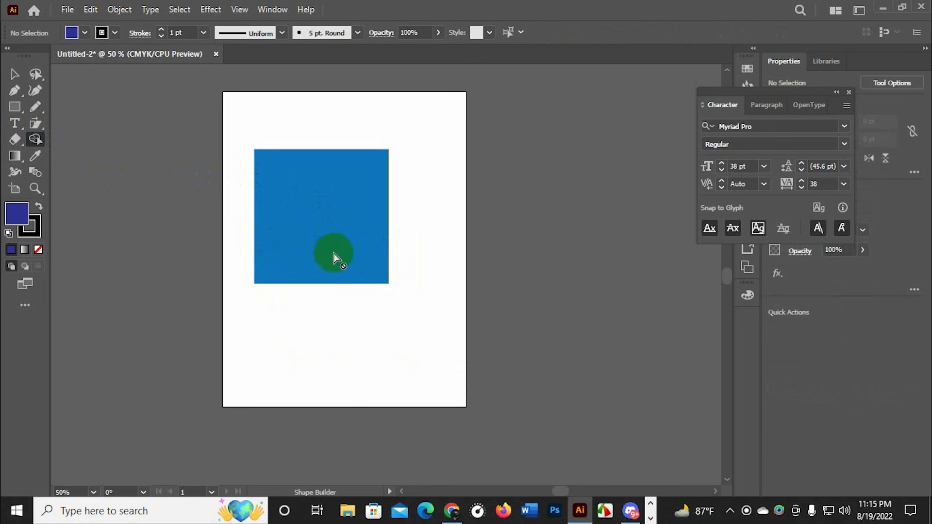
key(ctrl+z)
click(398, 224)
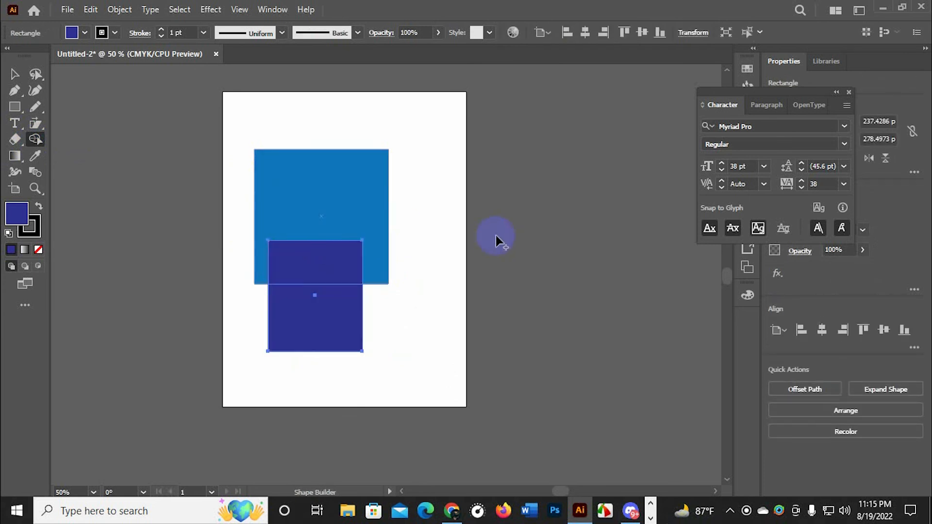
- With both shapes selected, try removing the square plus overlap and then only the overlap with the Shape Builder, undoing each removal
key(v)
drag(452, 184, 357, 311)
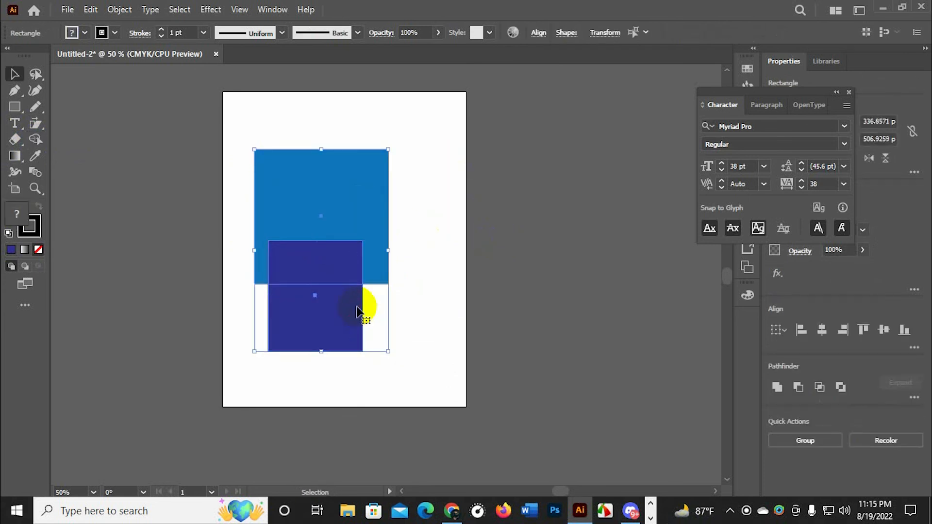
click(35, 139)
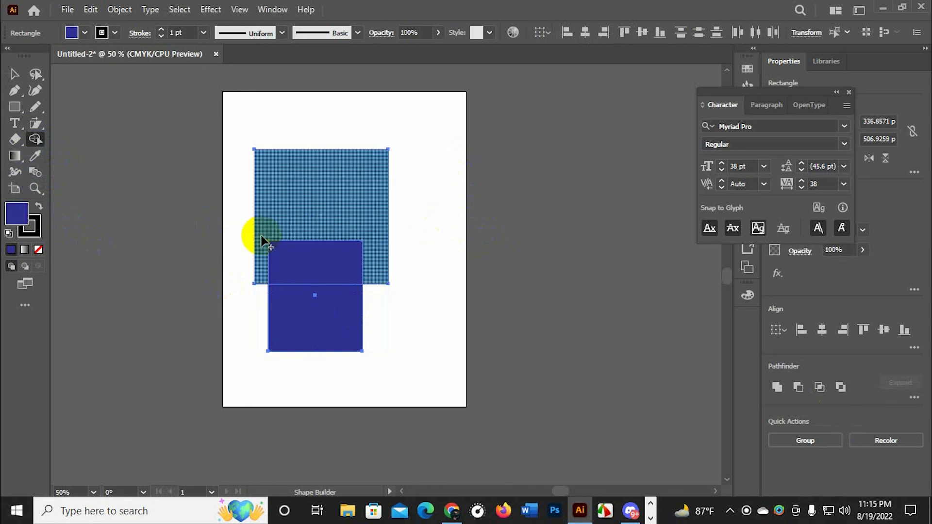
mouse_move(325, 229)
mouse_down()
mouse_move(324, 221)
mouse_move(325, 265)
mouse_up()
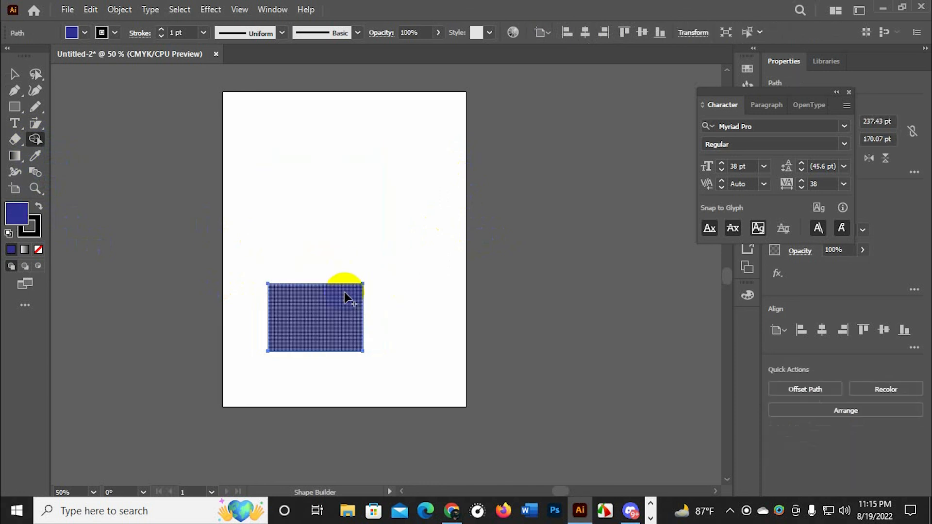
key(ctrl+z)
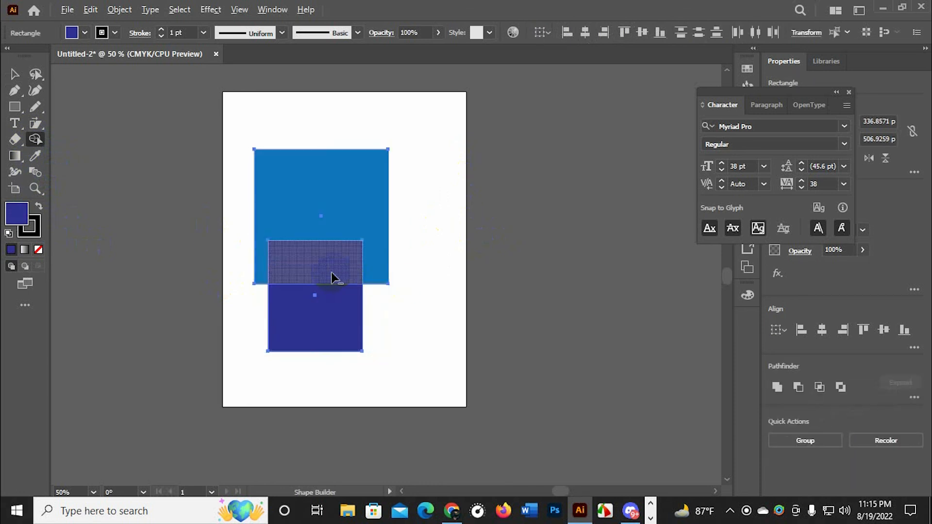
alt+click(328, 276)
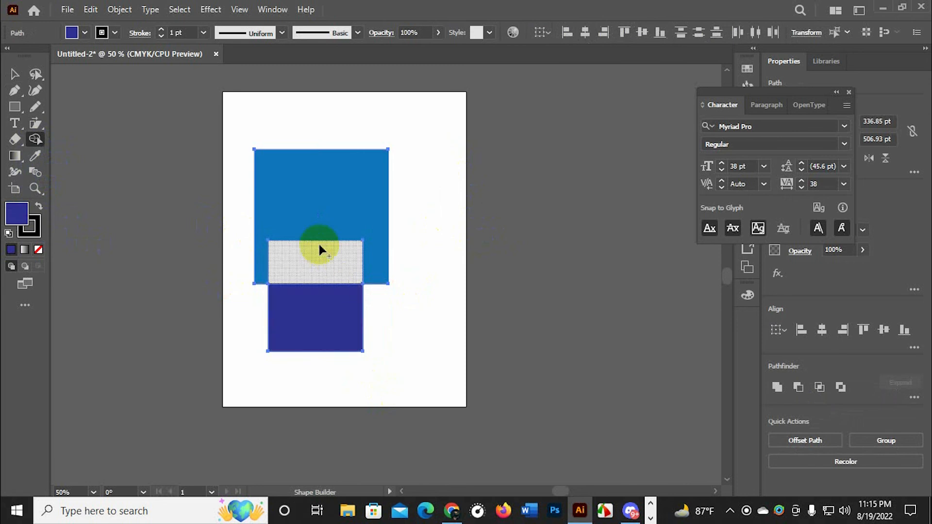
key(ctrl+z)
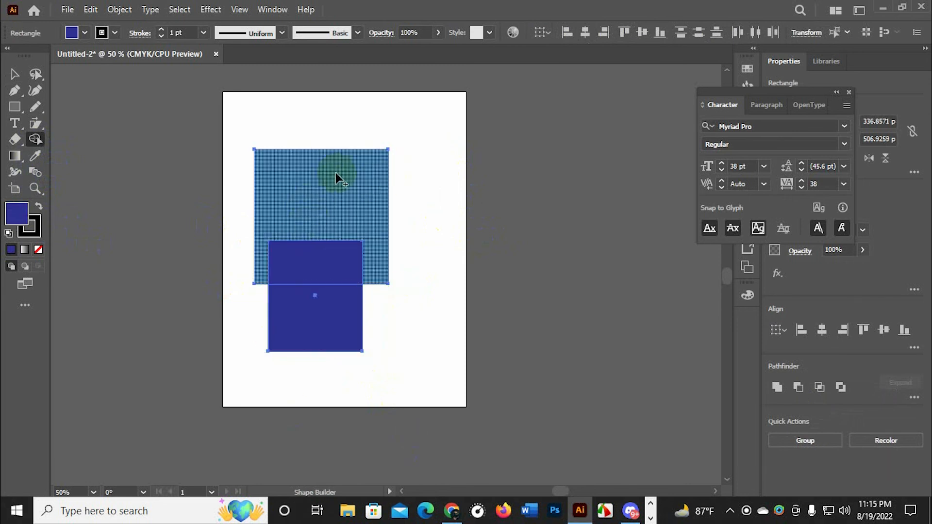
- Try merging the lighter square with the overlap area using the Shape Builder, and undo the merge
mouse_move(336, 173)
mouse_down()
mouse_move(347, 237)
mouse_move(332, 265)
mouse_up()
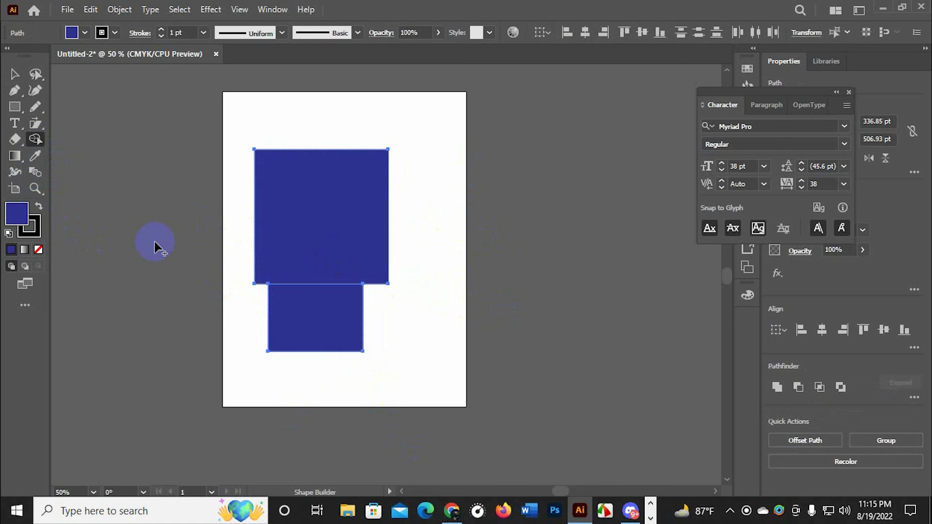
click(16, 73)
scroll(366, 359, up, 3)
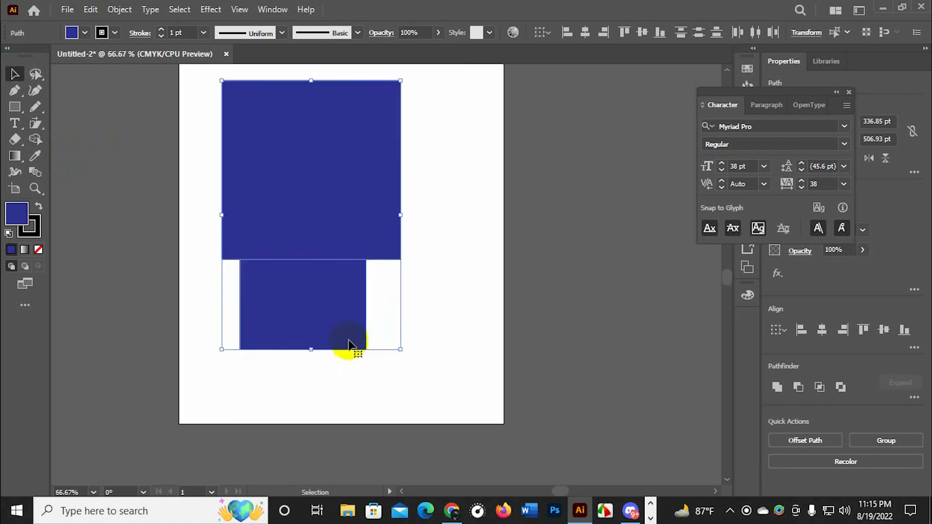
scroll(329, 291, down, 3)
click(414, 256)
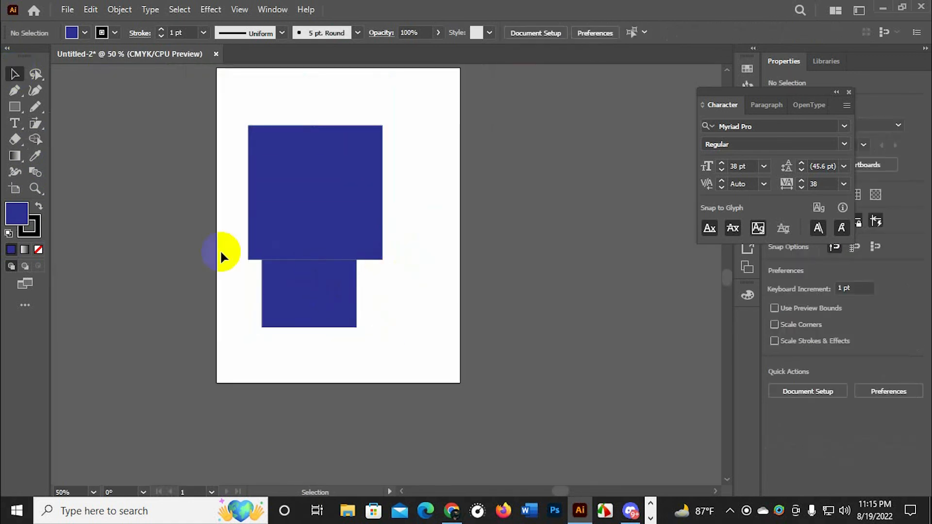
click(325, 226)
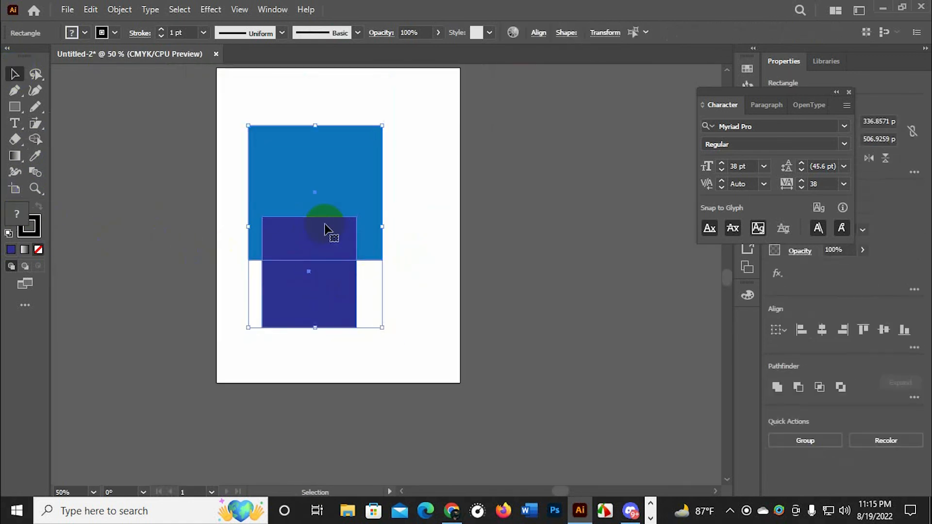
- Fill both overlapping shapes with a very light lavender grey and deselect them
click(12, 250)
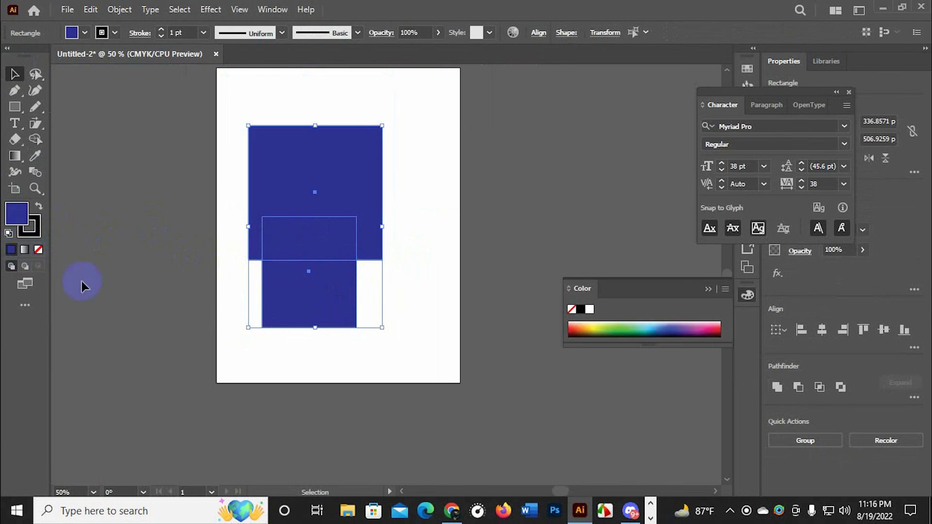
double_click(16, 214)
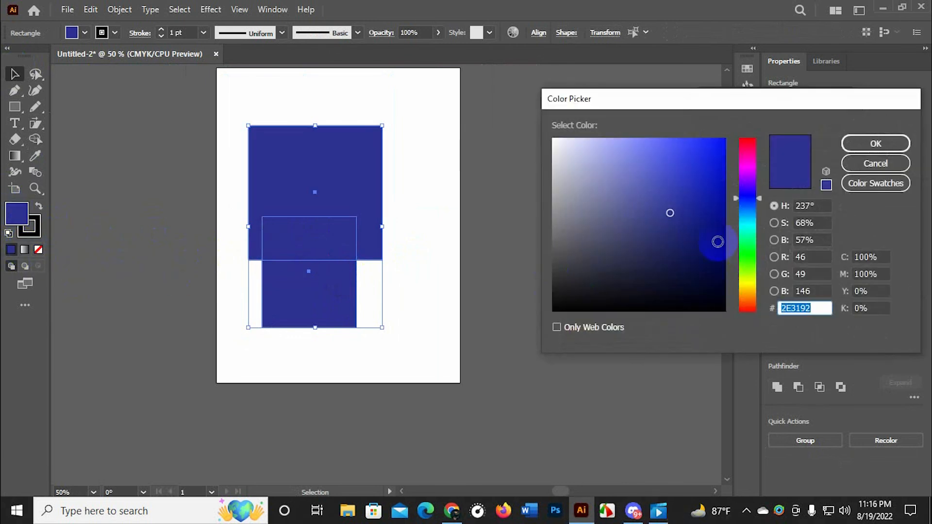
click(557, 154)
click(876, 144)
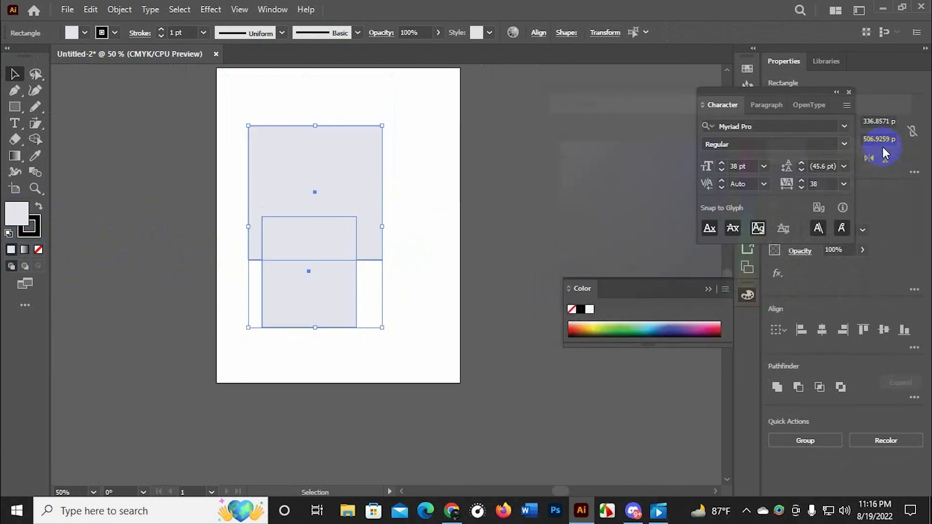
click(165, 152)
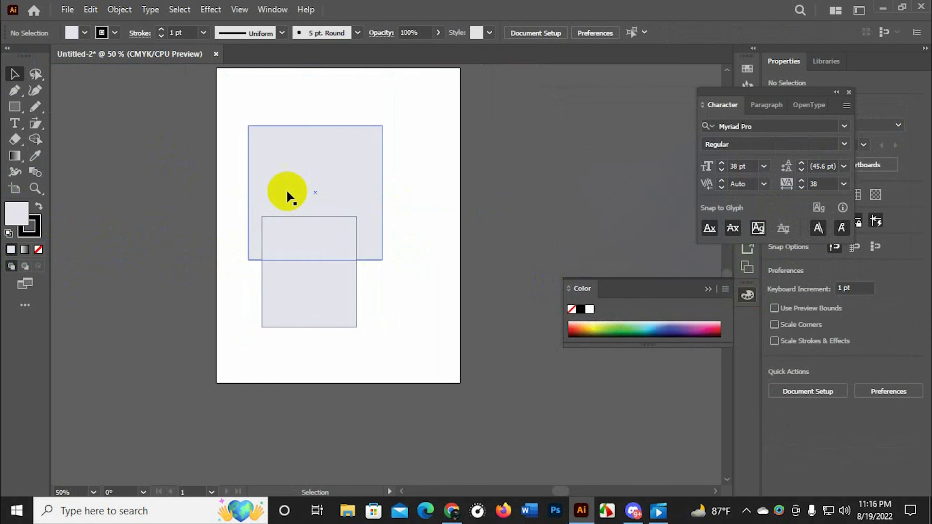
- Select both shapes and merge the overlap area into the large square with the Shape Builder
click(35, 139)
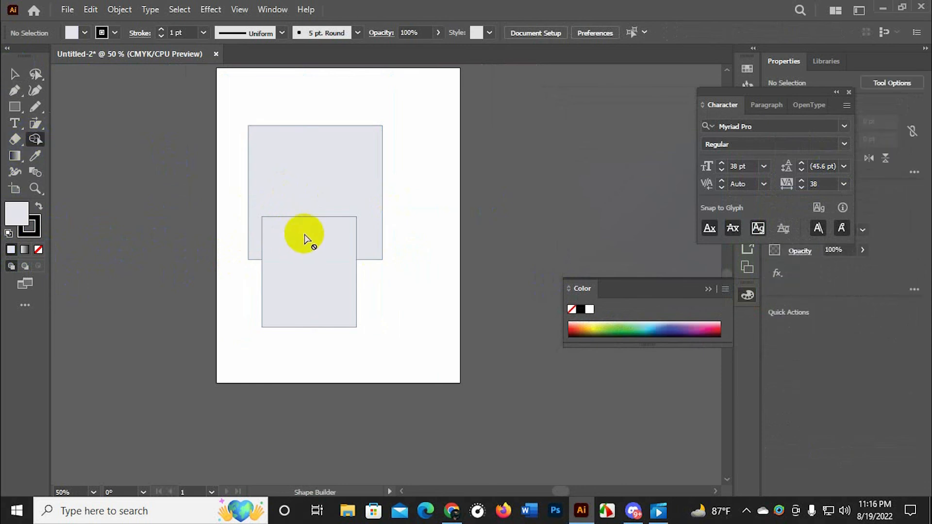
click(14, 75)
drag(226, 111, 395, 275)
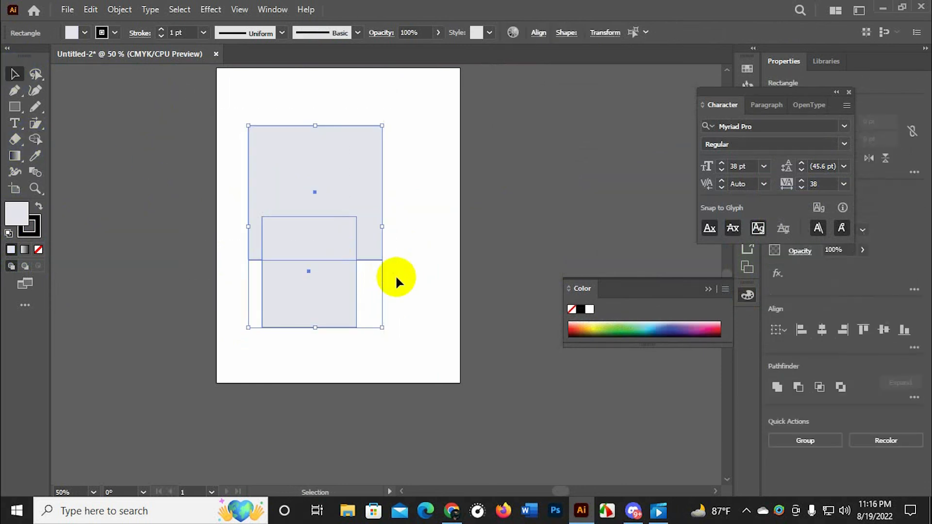
click(35, 139)
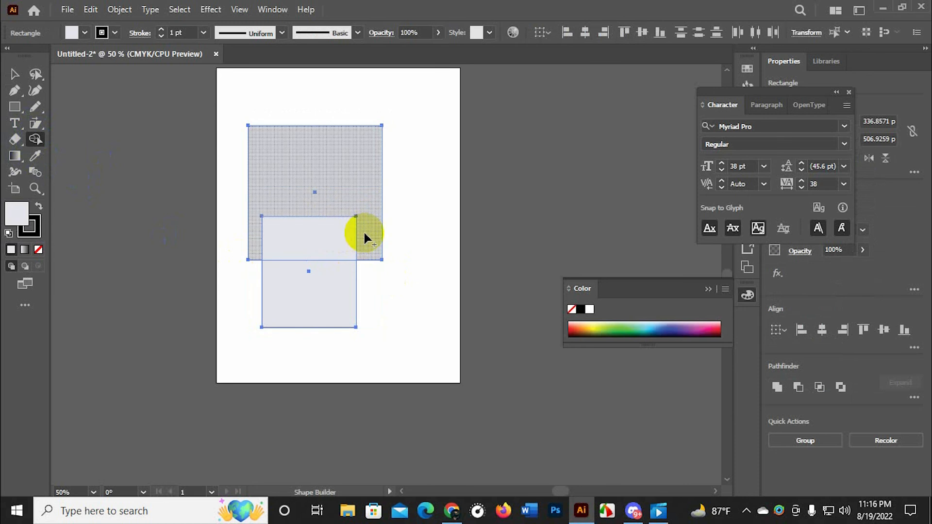
drag(364, 209, 348, 232)
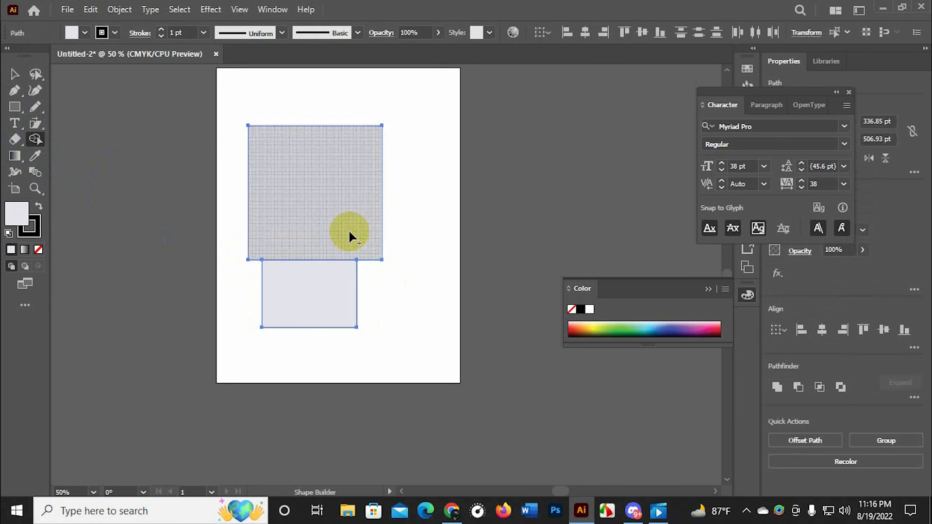
- Fill the merged square and the remaining lower rectangle with bright green 17CE1B, and deselect them
click(21, 76)
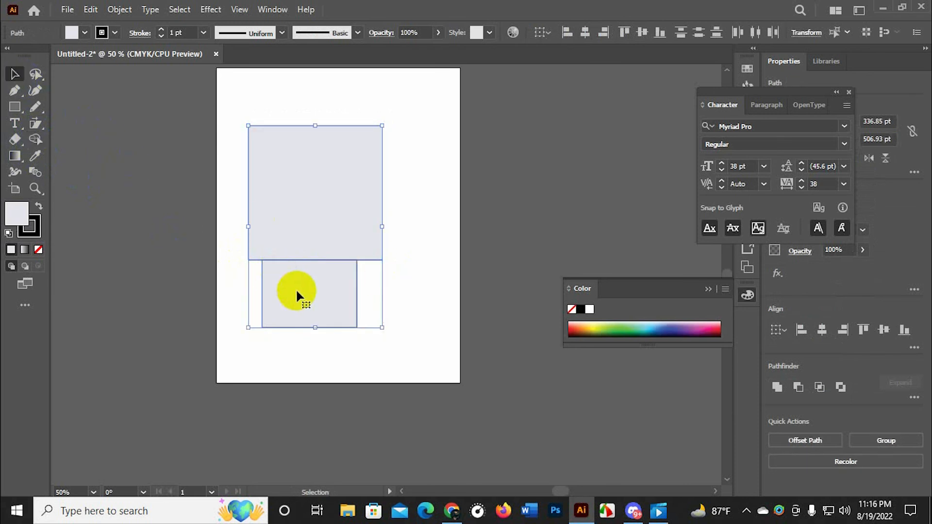
click(17, 216)
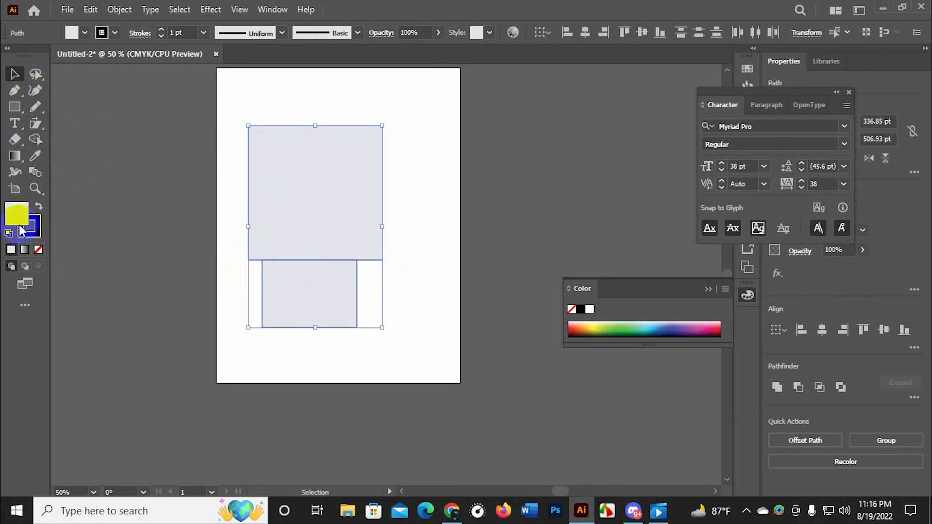
click(22, 223)
drag(561, 210, 702, 263)
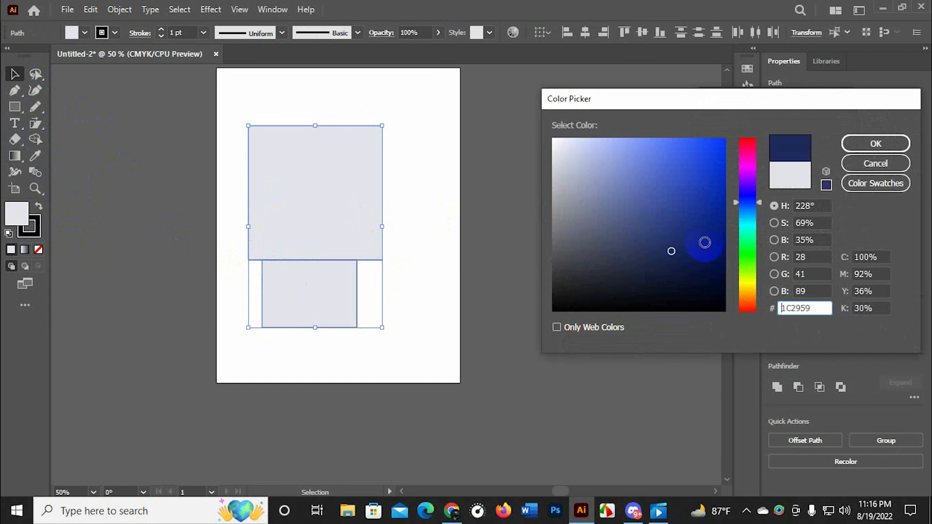
click(747, 248)
drag(705, 201, 707, 172)
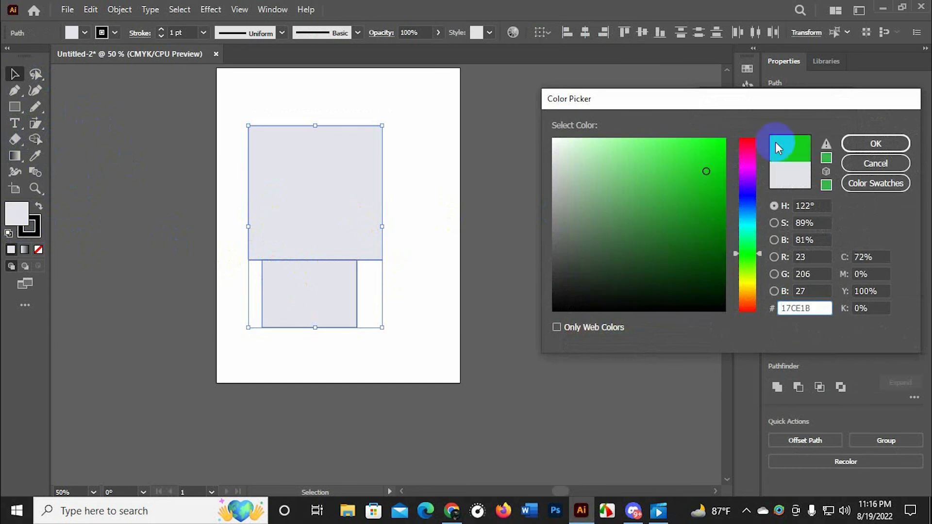
click(871, 145)
click(418, 236)
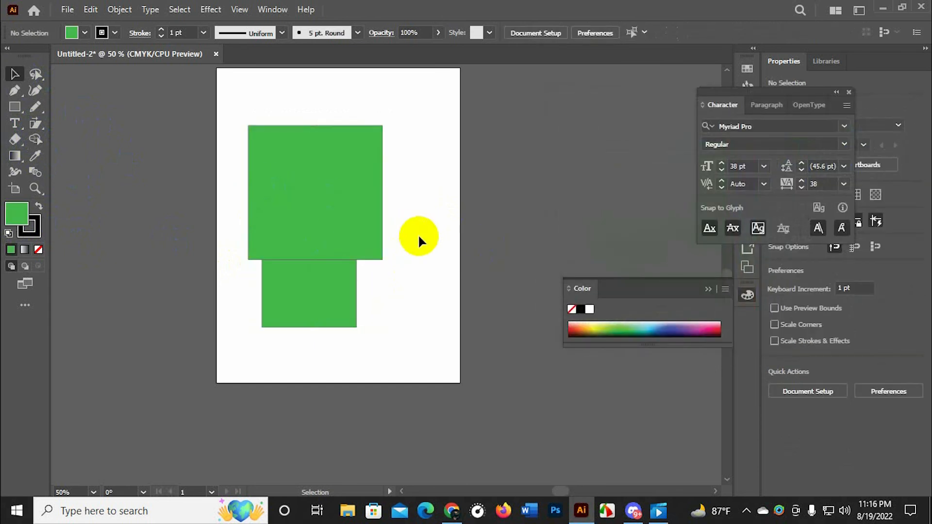
- Set the fill colour to a near-black green with nothing selected
double_click(13, 222)
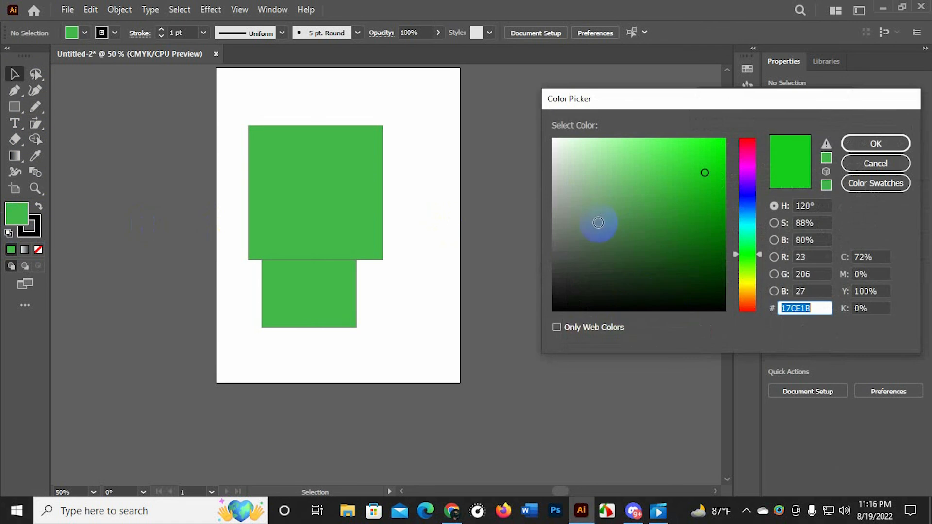
mouse_move(597, 218)
mouse_down()
mouse_move(631, 312)
mouse_move(712, 300)
mouse_up()
click(886, 144)
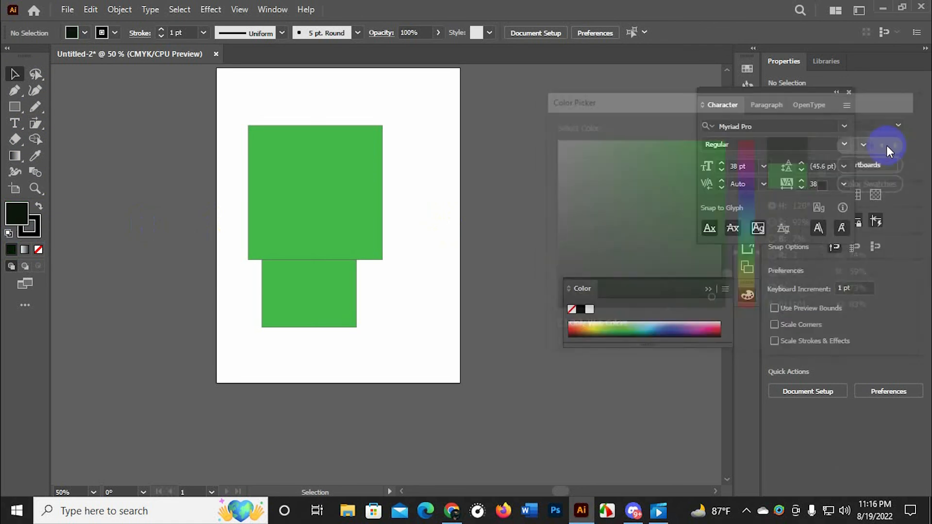
- Select the large upper square and try the Shape Builder on its area alone
click(36, 139)
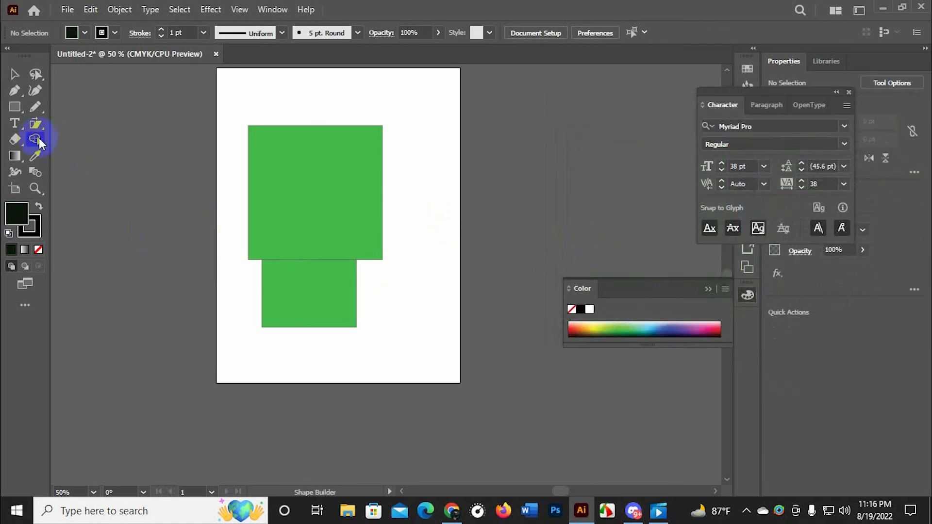
click(15, 74)
drag(138, 144, 229, 184)
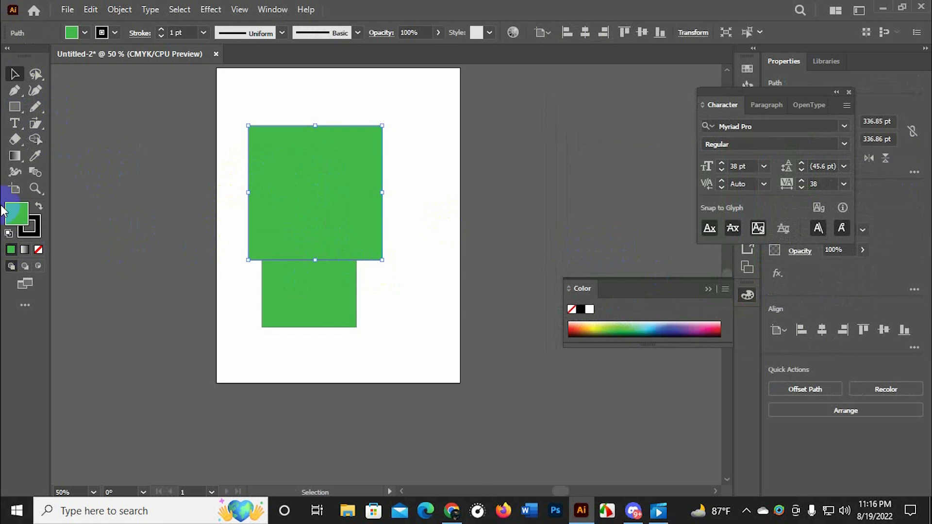
click(35, 139)
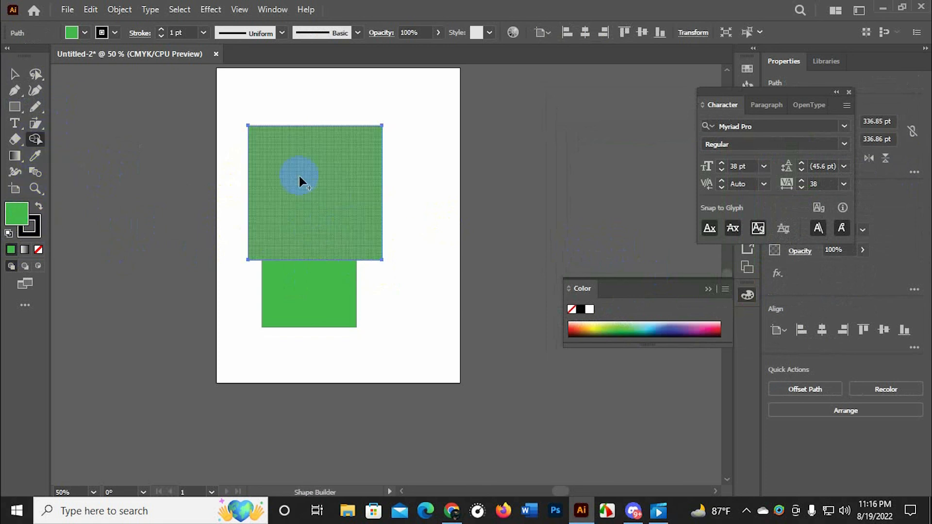
click(322, 236)
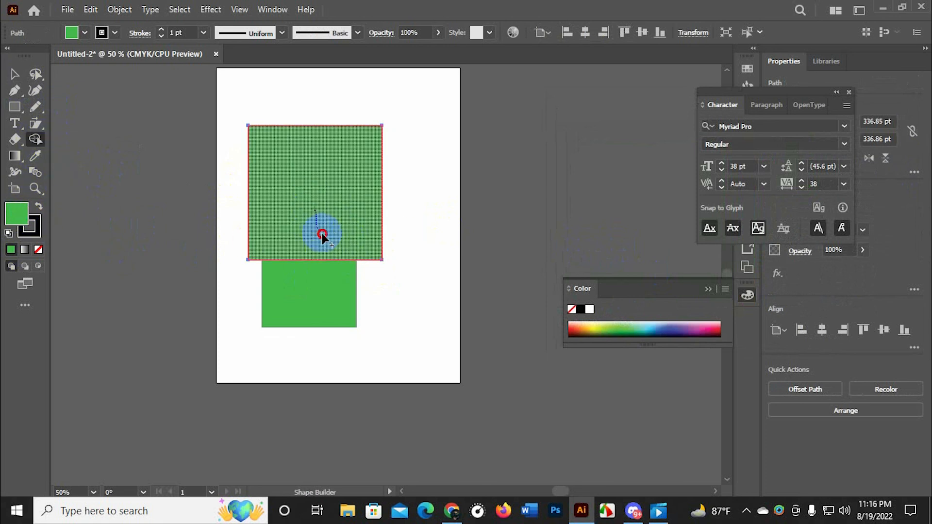
- Fill the selected large square with black 000000
click(16, 250)
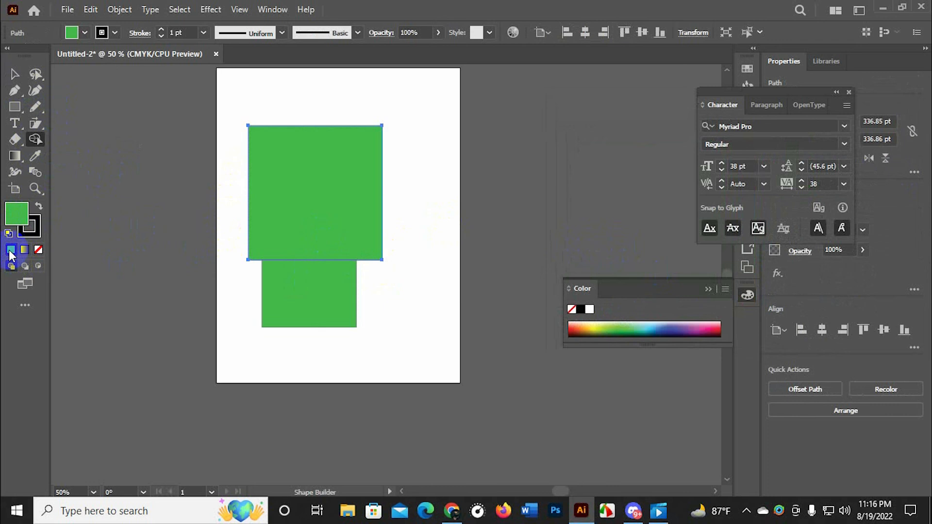
double_click(16, 216)
click(655, 364)
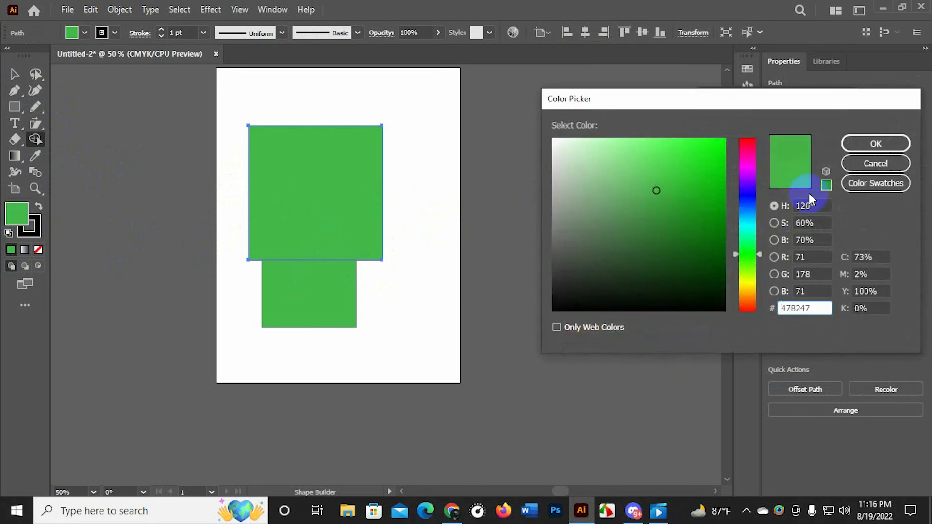
click(866, 292)
drag(689, 214, 705, 323)
click(869, 145)
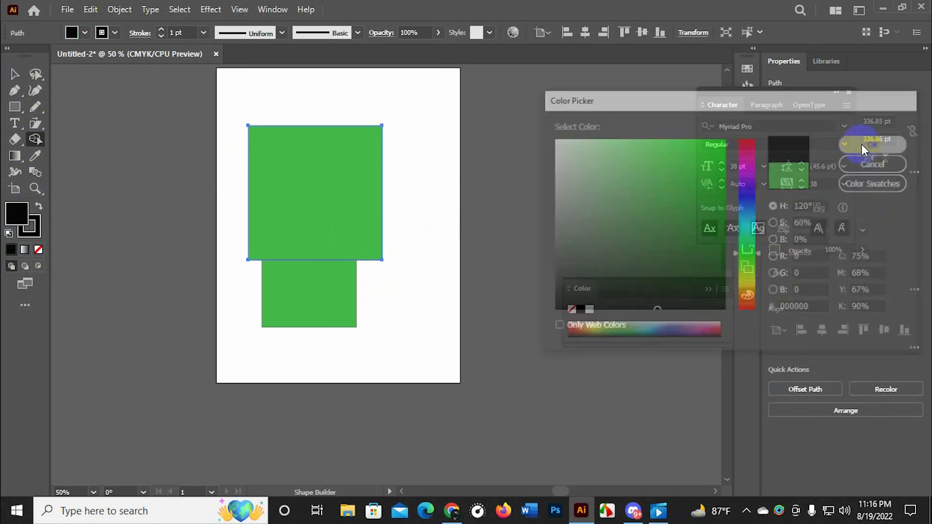
click(363, 202)
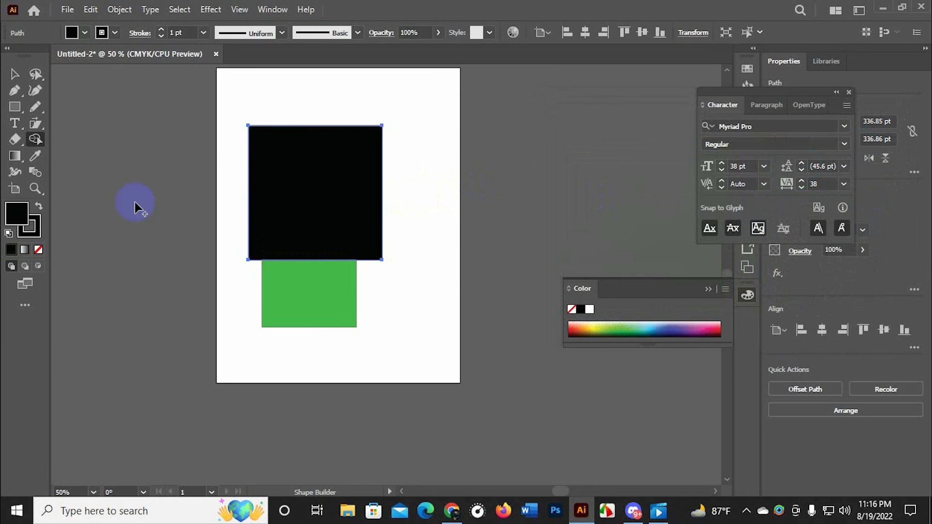
- Select the black square and the green rectangle below it, and delete both from the artboard
click(14, 74)
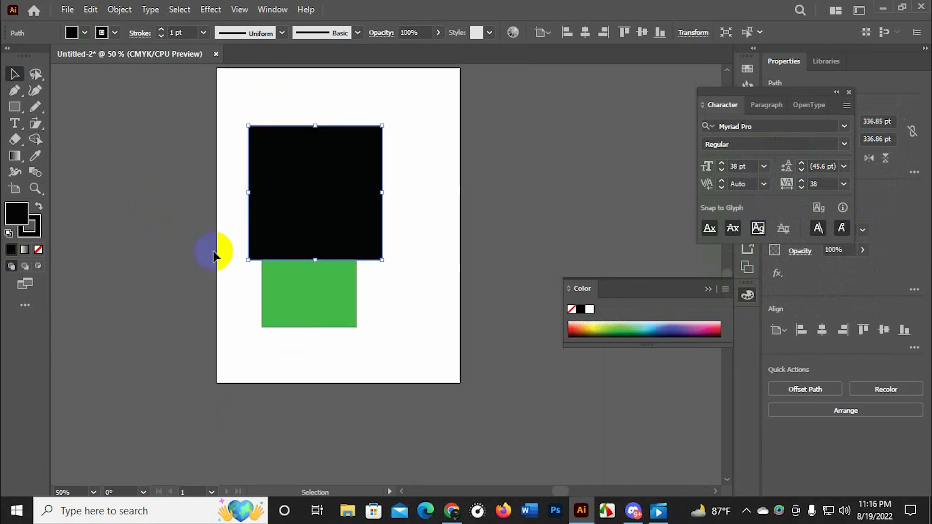
click(363, 199)
drag(433, 140, 270, 409)
key(Delete)
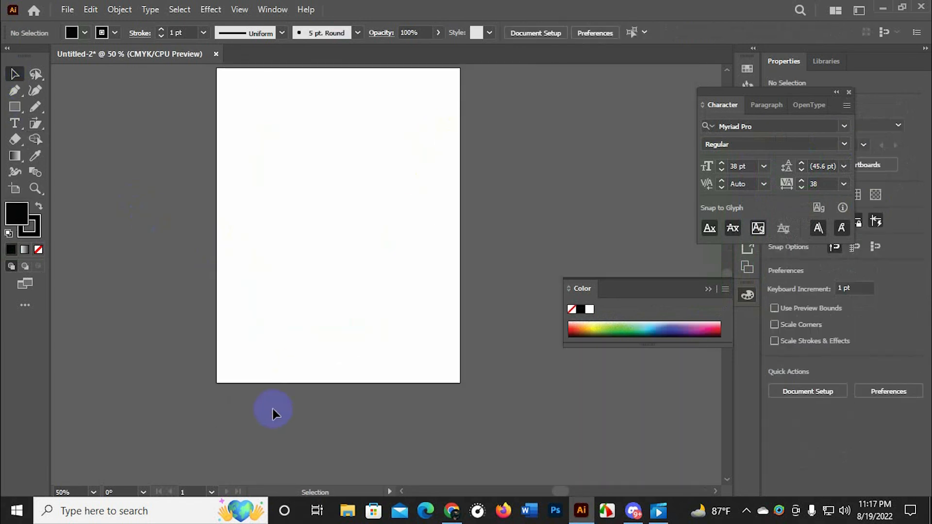